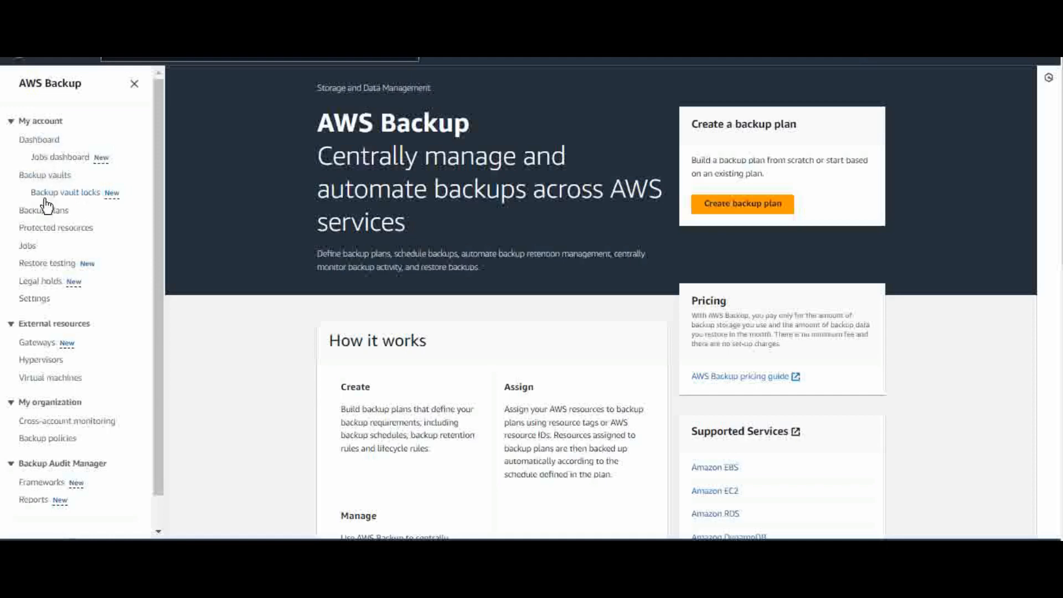
# Look over the AWS Backup landing page, then open the Jobs dashboard and review its backup job status and health.
pyautogui.scroll(-3, 61, 432)
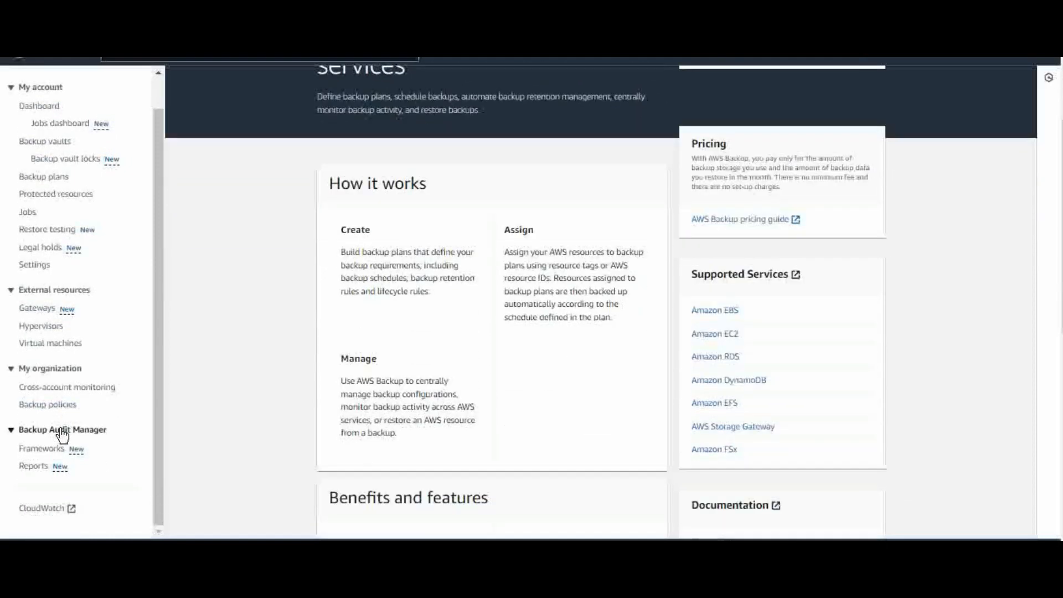
pyautogui.scroll(3, 142, 383)
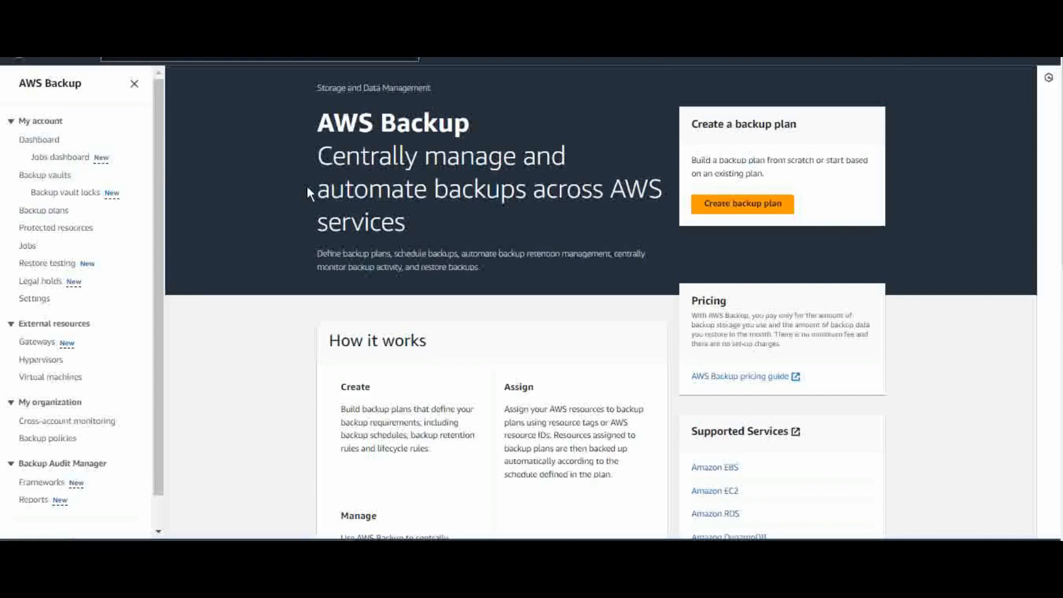
pyautogui.click(57, 157)
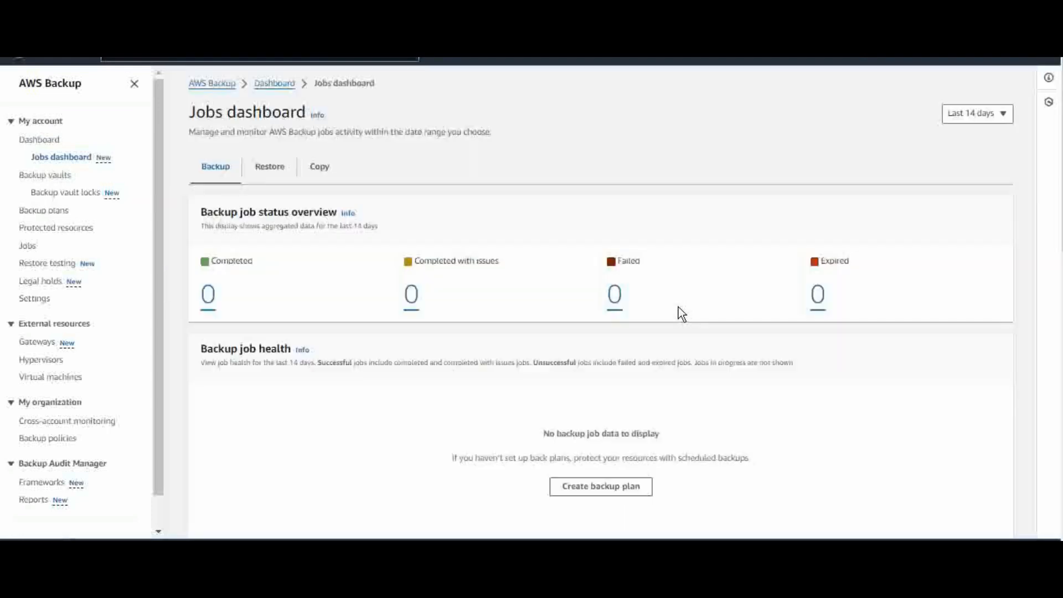
pyautogui.scroll(-3, 762, 320)
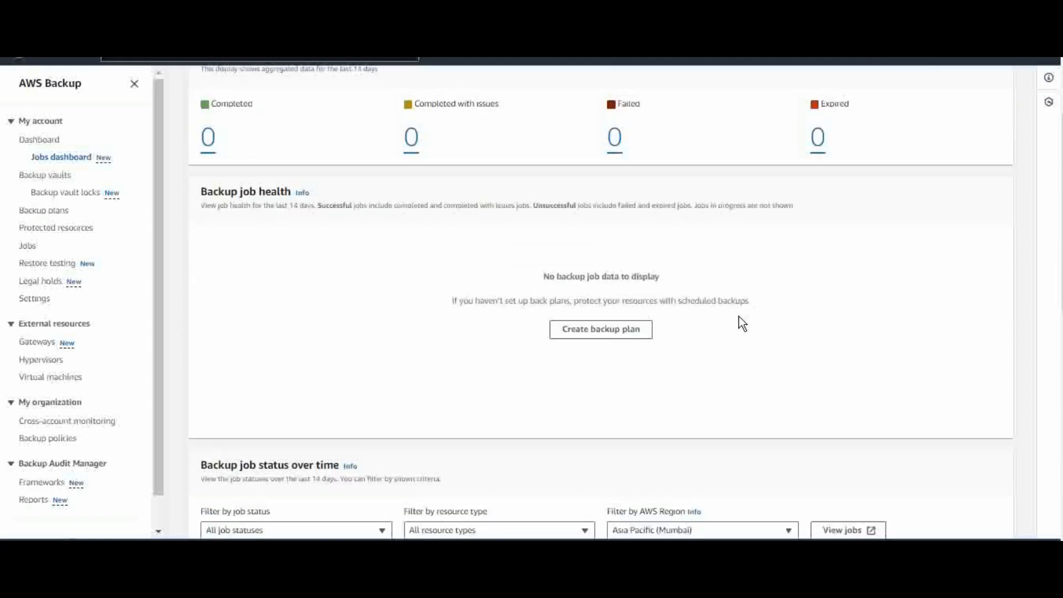
# Create a backup vault named backup-demo and review its recovery points section.
pyautogui.click(42, 176)
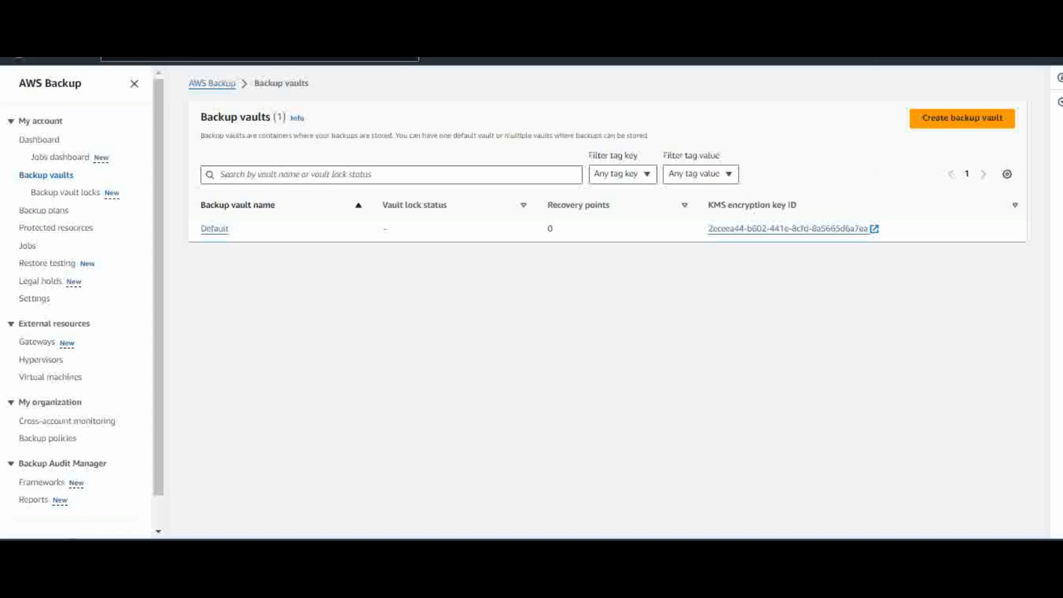
pyautogui.click(332, 11)
pyautogui.click(222, 11)
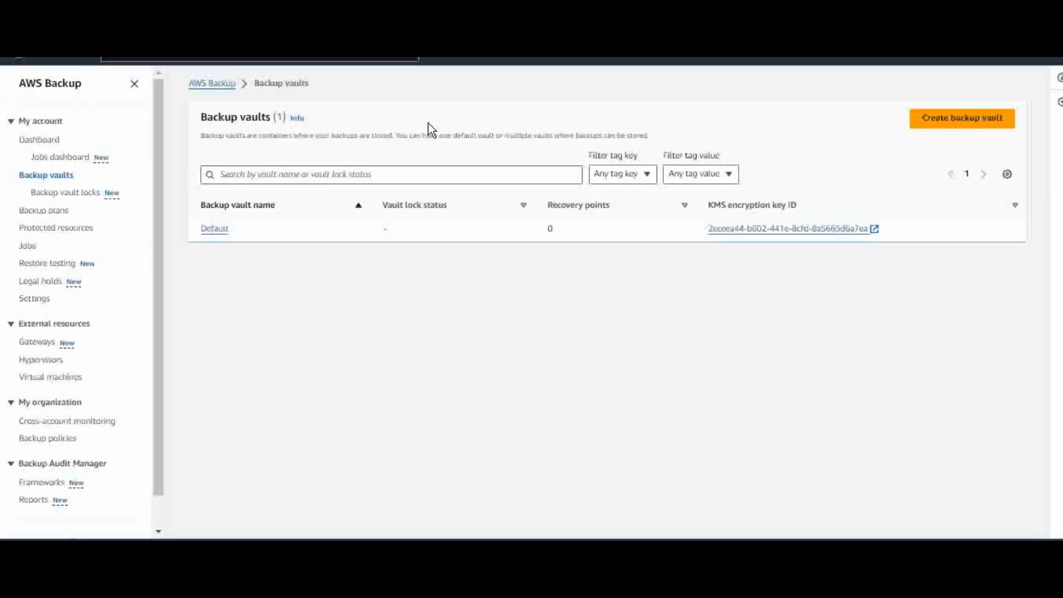
pyautogui.click(976, 126)
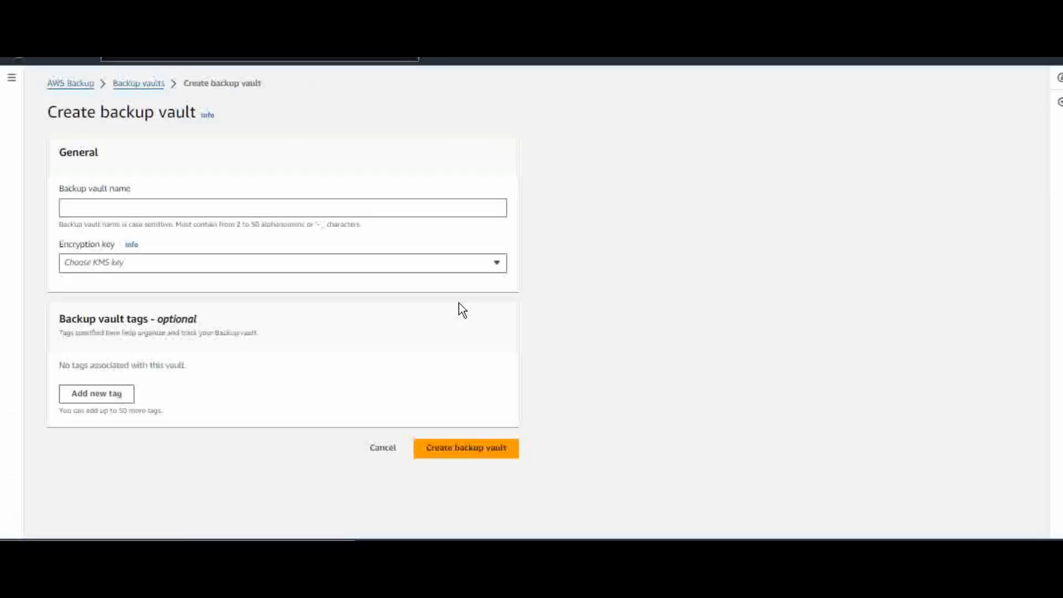
pyautogui.click(225, 209)
pyautogui.write('backup')
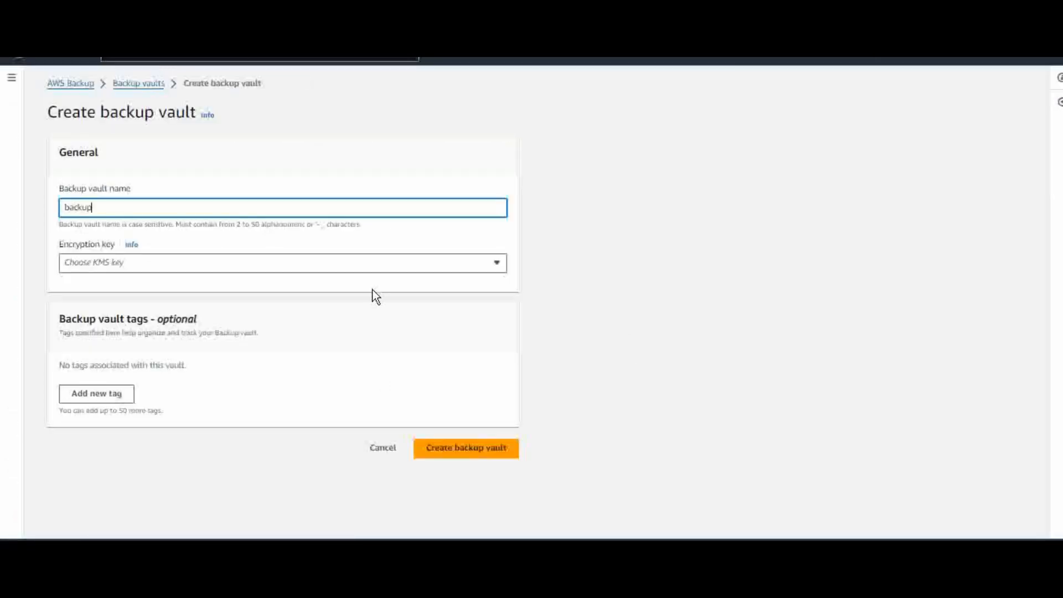
pyautogui.write('-demo')
pyautogui.moveTo(154, 209); pyautogui.dragTo(29, 213)
pyautogui.click(462, 448)
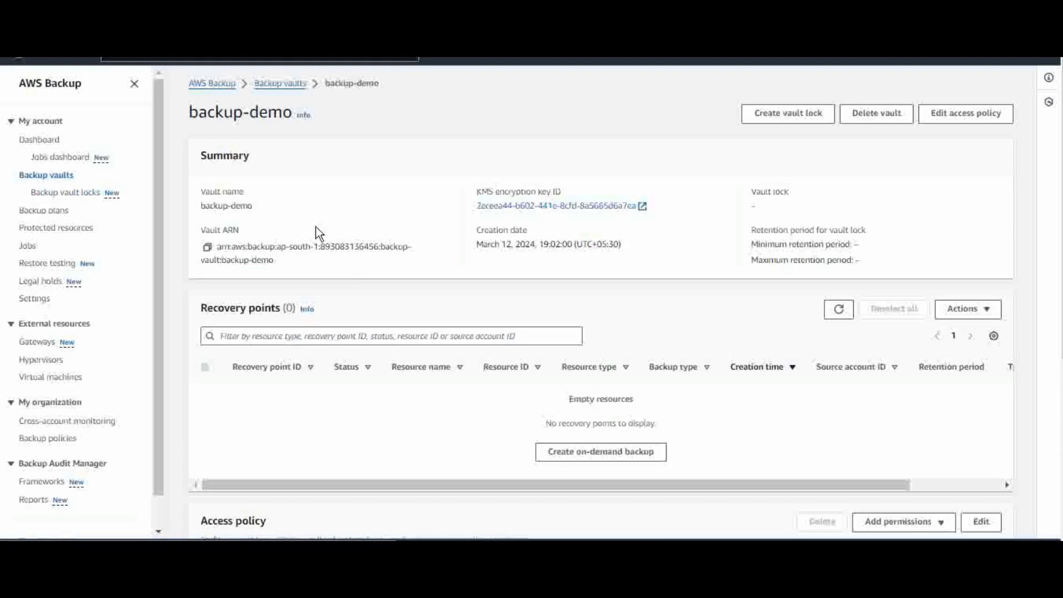
pyautogui.scroll(-4, 299, 250)
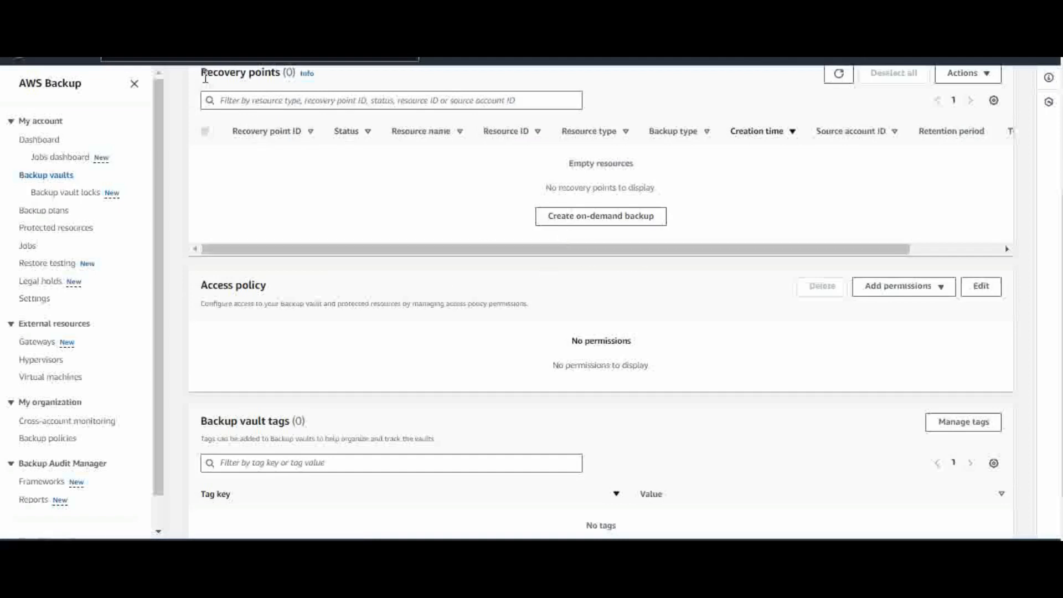
pyautogui.moveTo(200, 73); pyautogui.dragTo(275, 78)
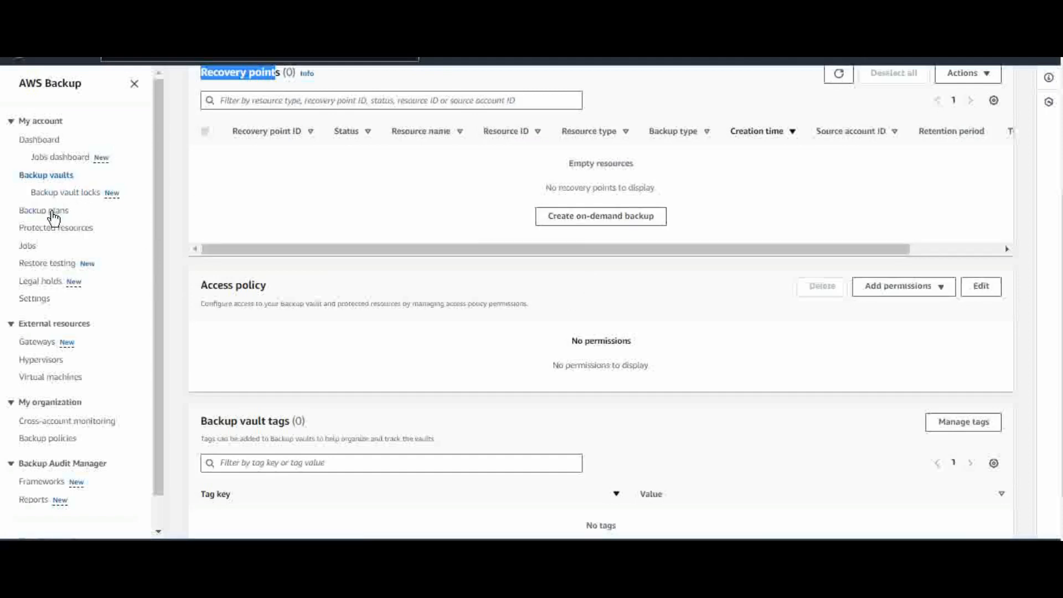
# Start creating a backup plan with the Build a new plan option.
pyautogui.click(45, 215)
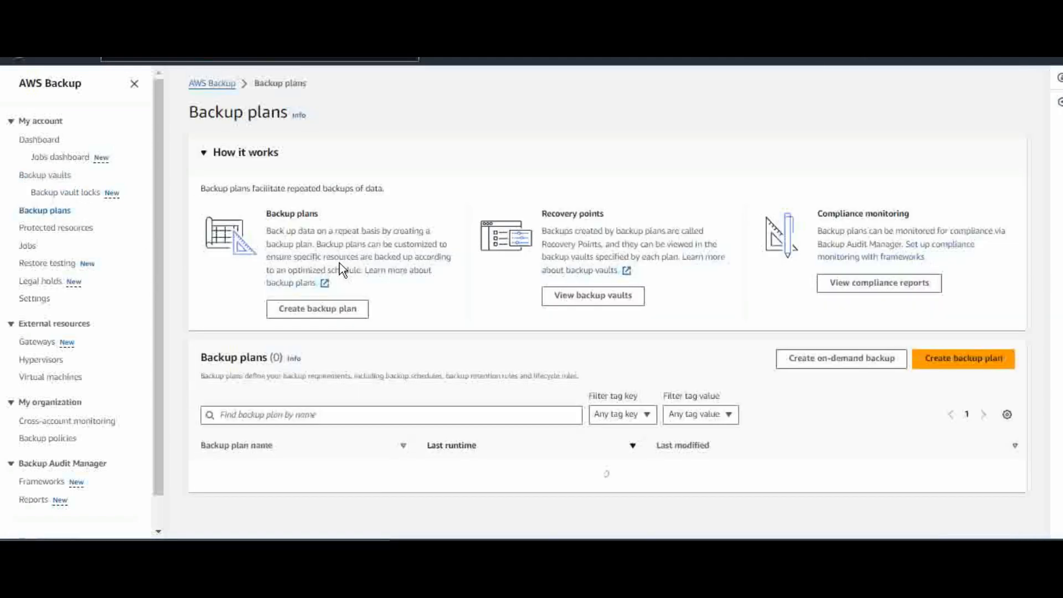
pyautogui.scroll(-1, 456, 276)
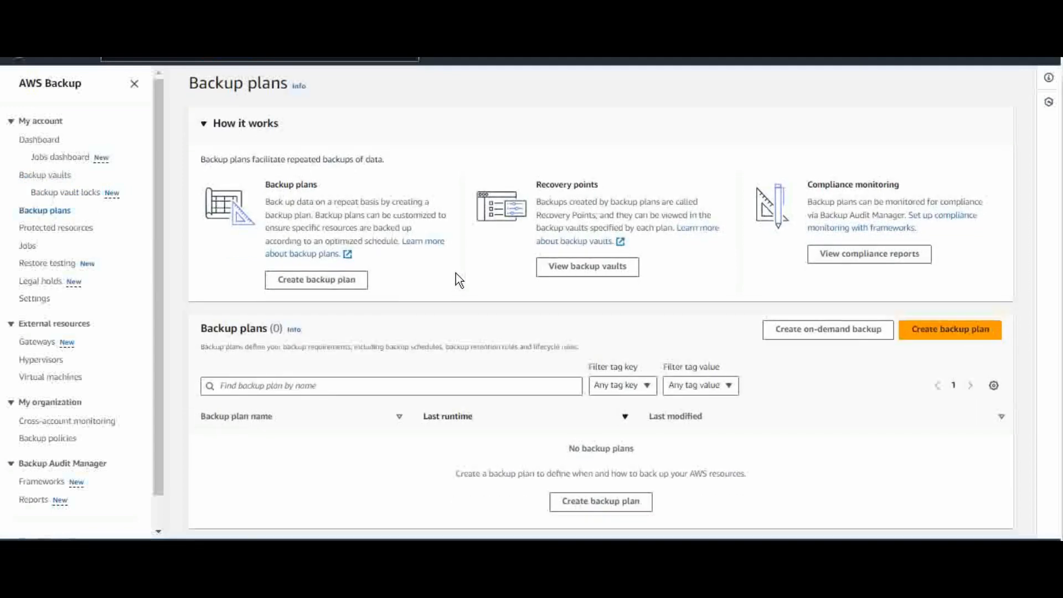
pyautogui.click(952, 338)
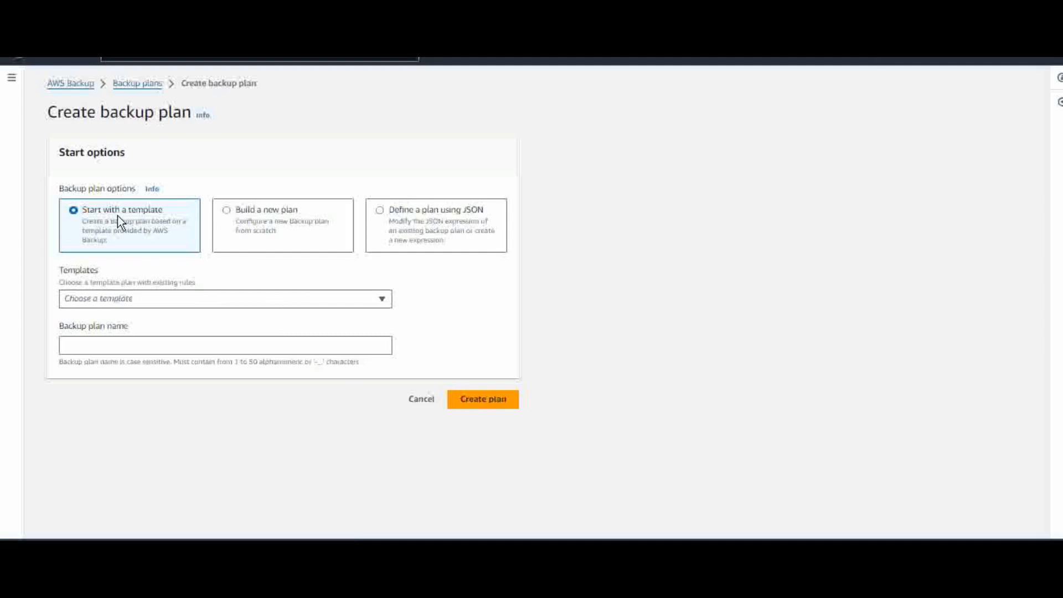
pyautogui.click(226, 210)
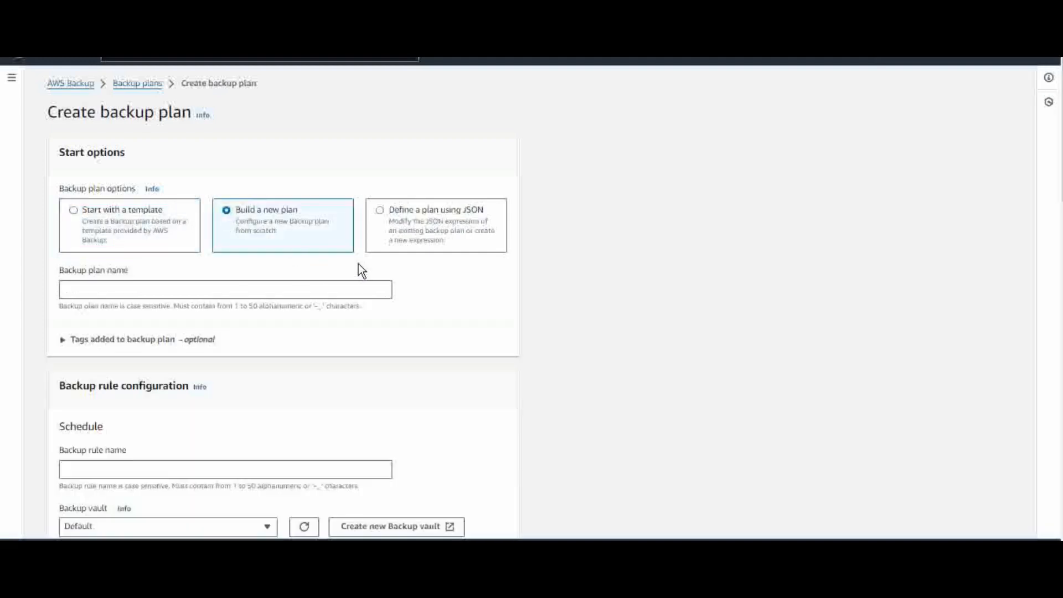
# Name the backup plan backup-demo.
pyautogui.click(145, 289)
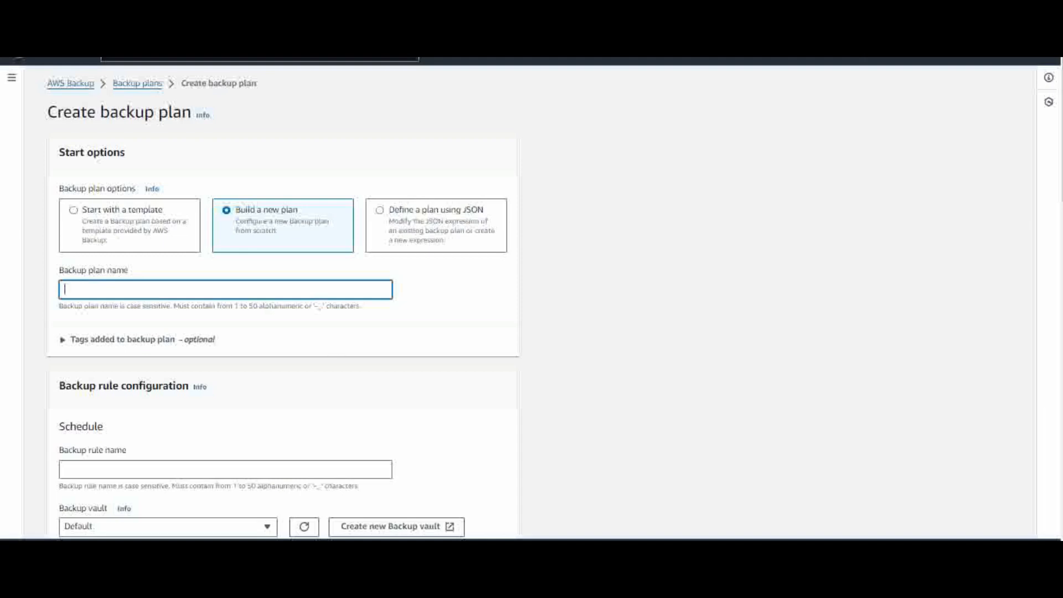
pyautogui.write('backup-demo1')
pyautogui.moveTo(150, 290); pyautogui.dragTo(45, 297)
pyautogui.click(158, 291)
pyautogui.press('BackSpace')
# Copy the plan name into the backup rule name and extend it to backup-demo-daily.
pyautogui.moveTo(159, 291); pyautogui.dragTo(2, 266)
pyautogui.hotkey('ctrl', 'c')
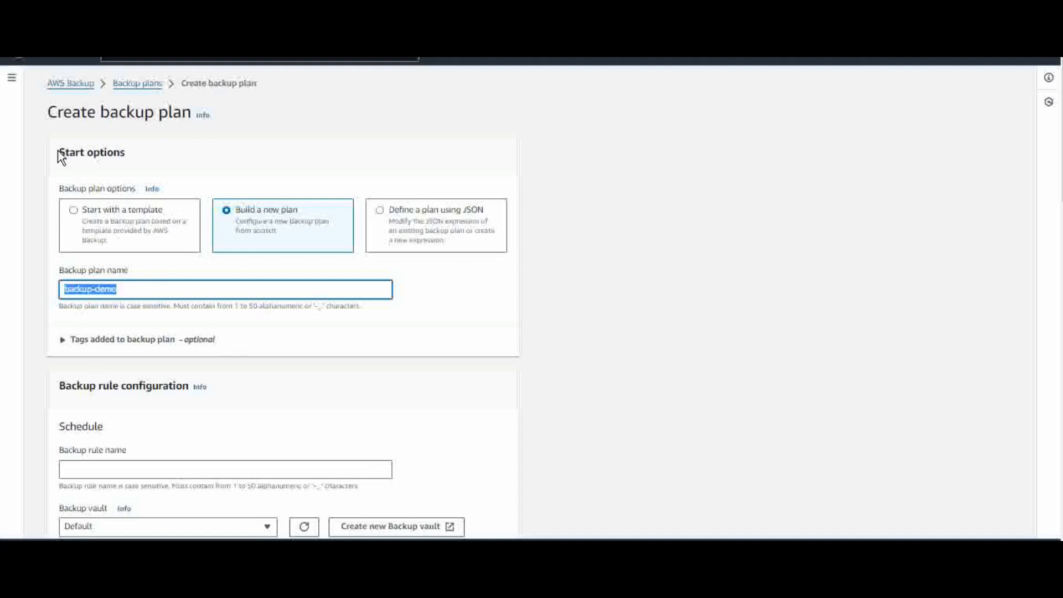
pyautogui.scroll(-1, 187, 270)
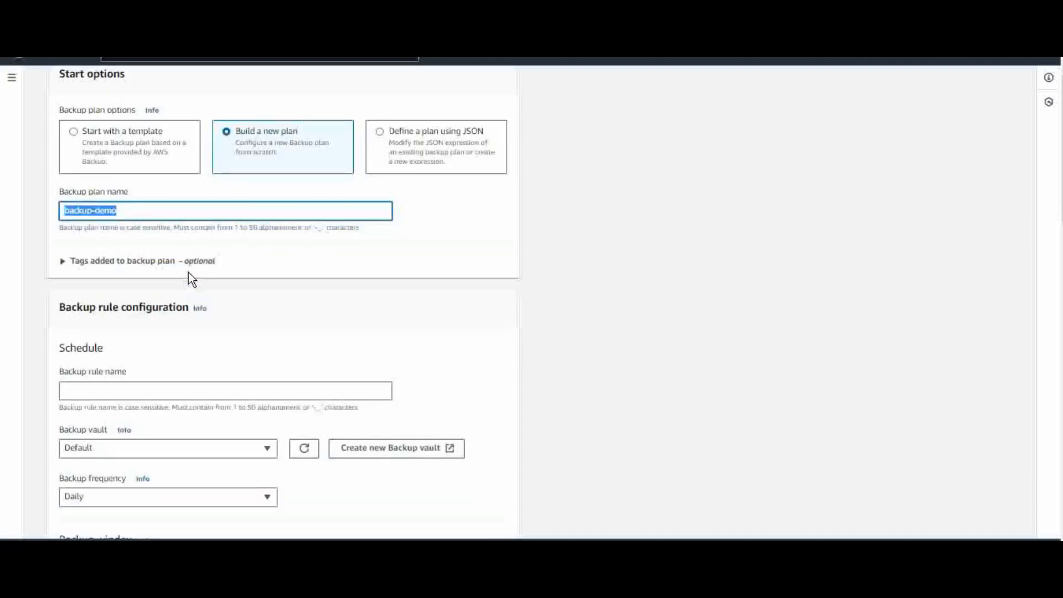
pyautogui.scroll(-4, 188, 272)
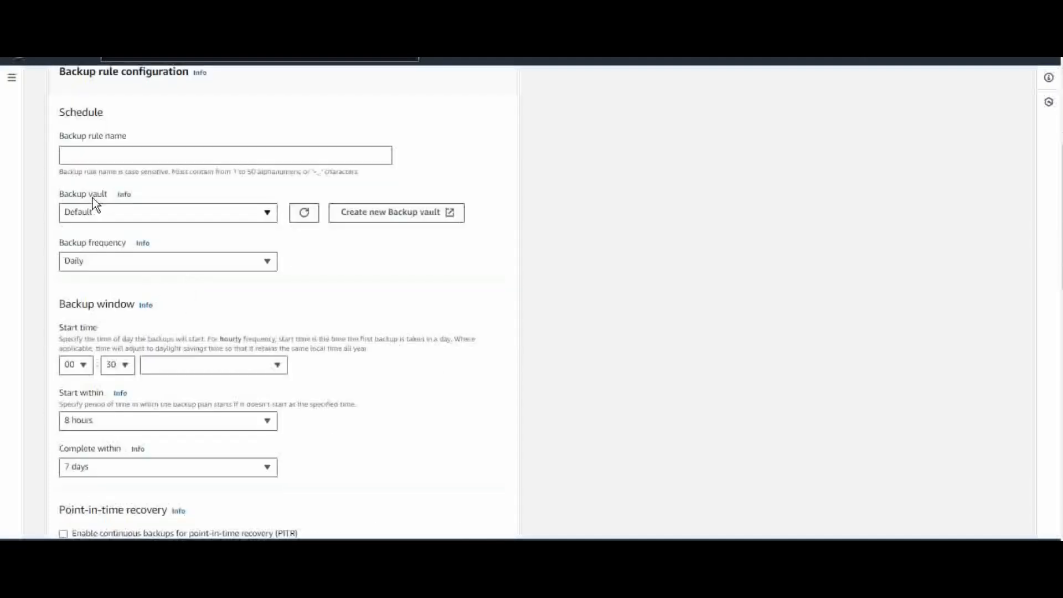
pyautogui.click(91, 158)
pyautogui.hotkey('ctrl', 'v')
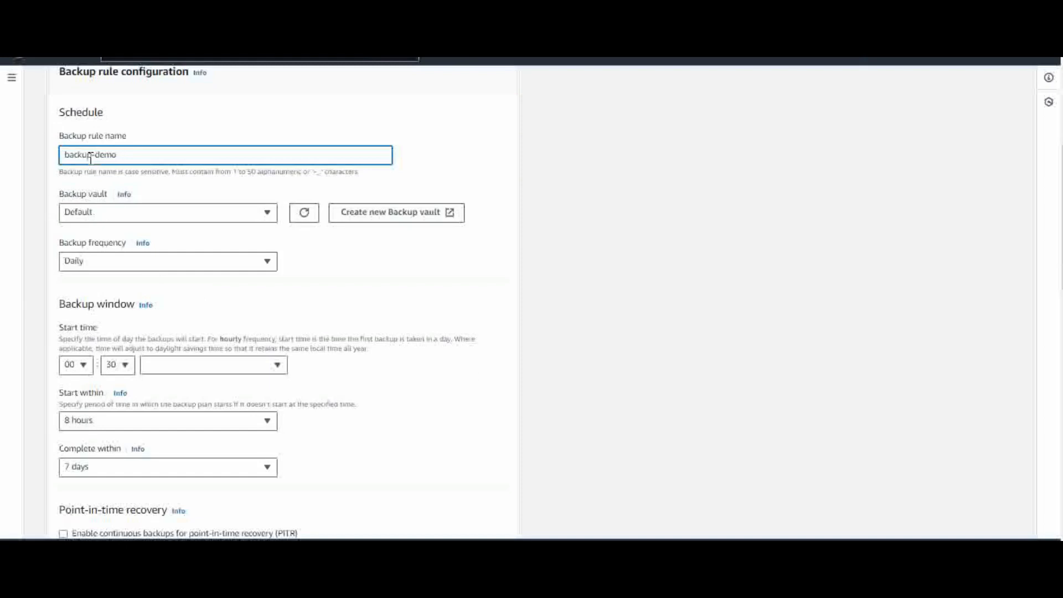
pyautogui.click(238, 212)
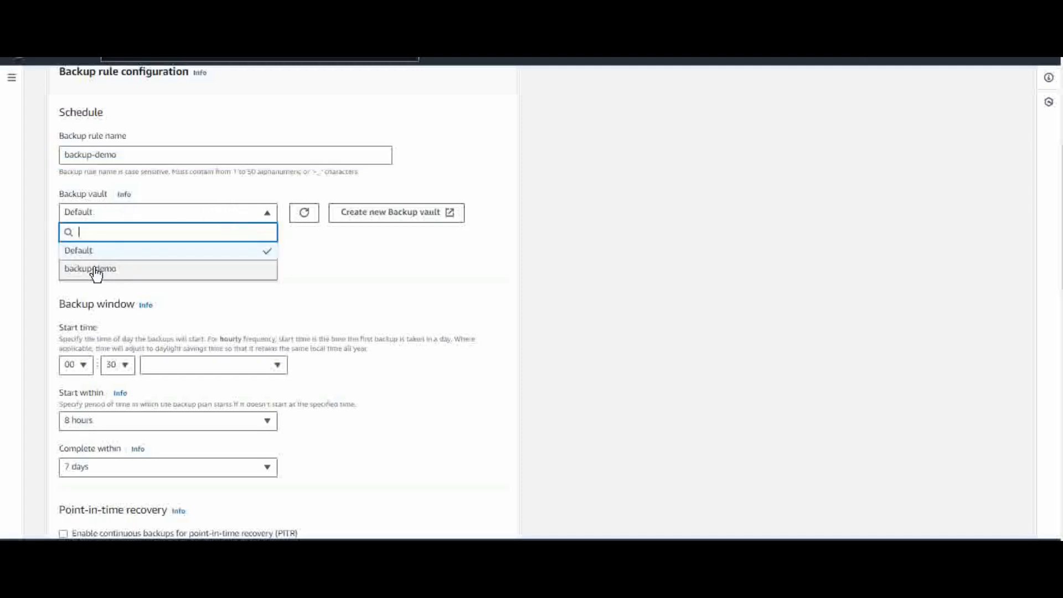
pyautogui.click(151, 158)
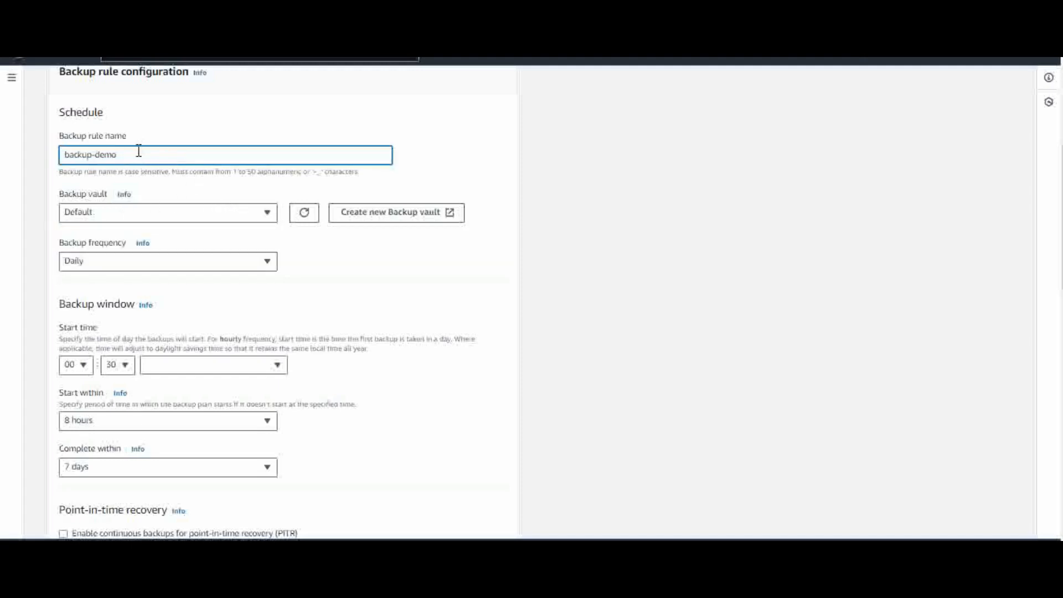
pyautogui.moveTo(160, 156); pyautogui.dragTo(43, 154)
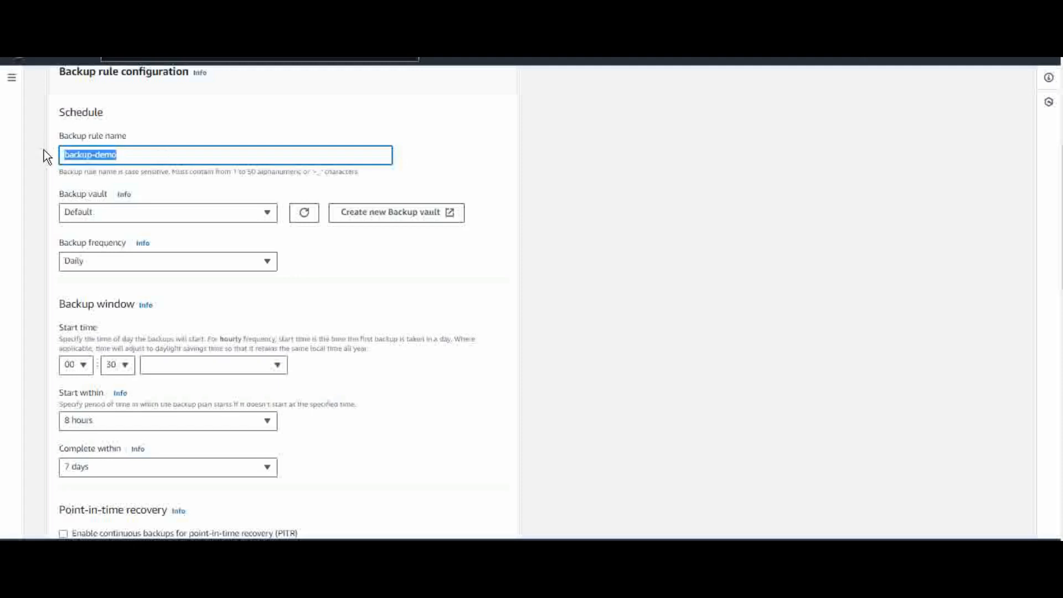
pyautogui.click(155, 158)
pyautogui.write('-daily')
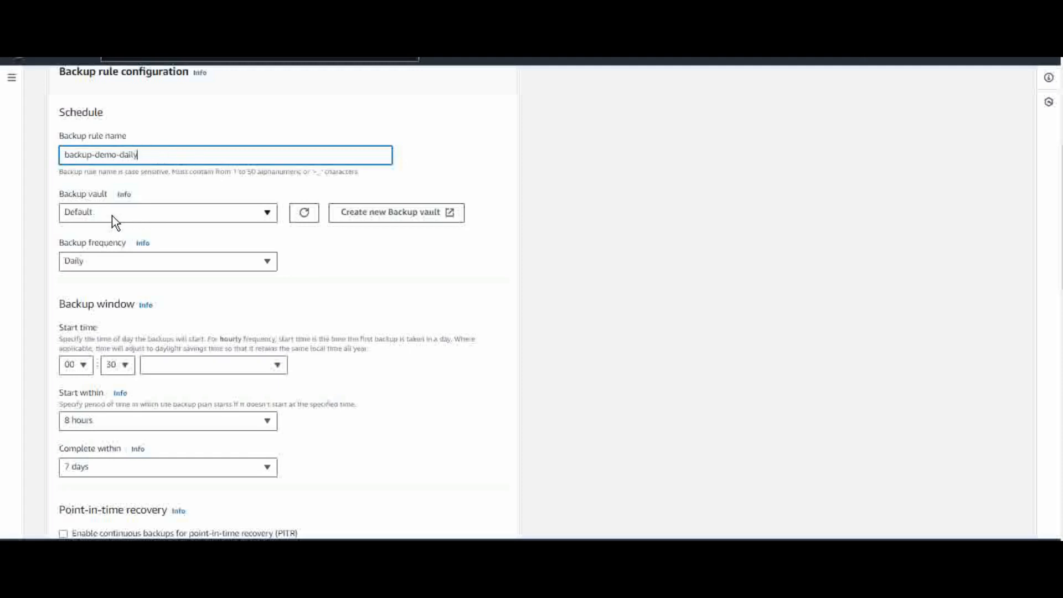
# Assign the backup-demo vault to the backup rule and choose the Daily backup frequency.
pyautogui.click(265, 216)
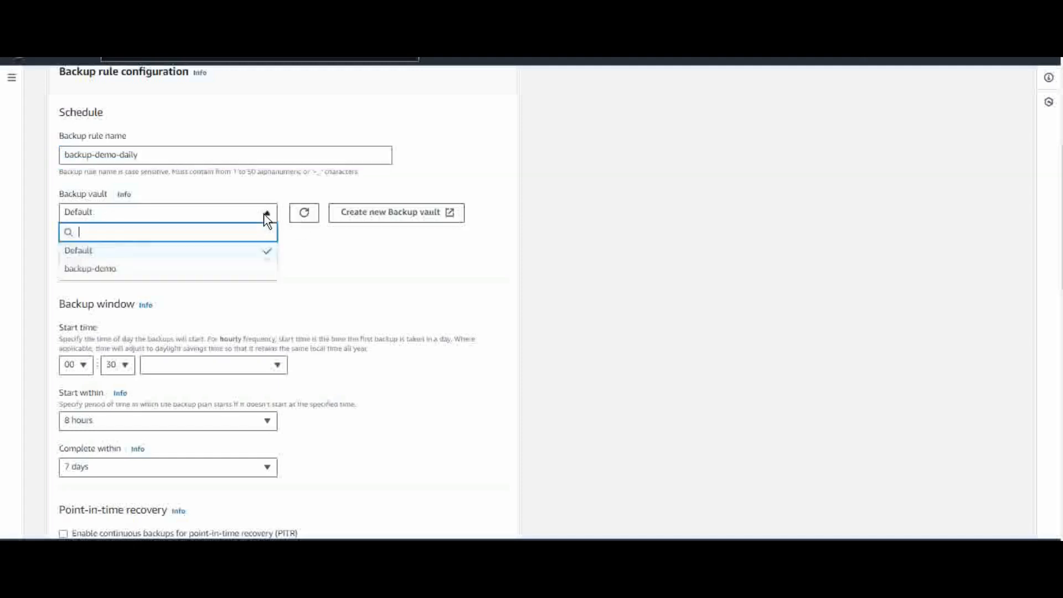
pyautogui.click(89, 272)
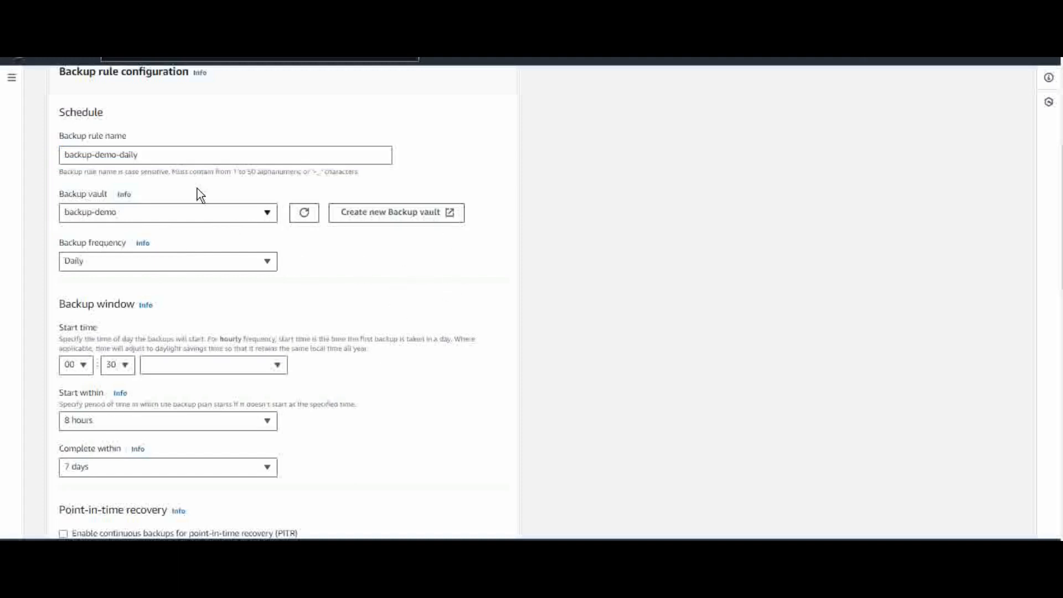
pyautogui.scroll(-2, 399, 224)
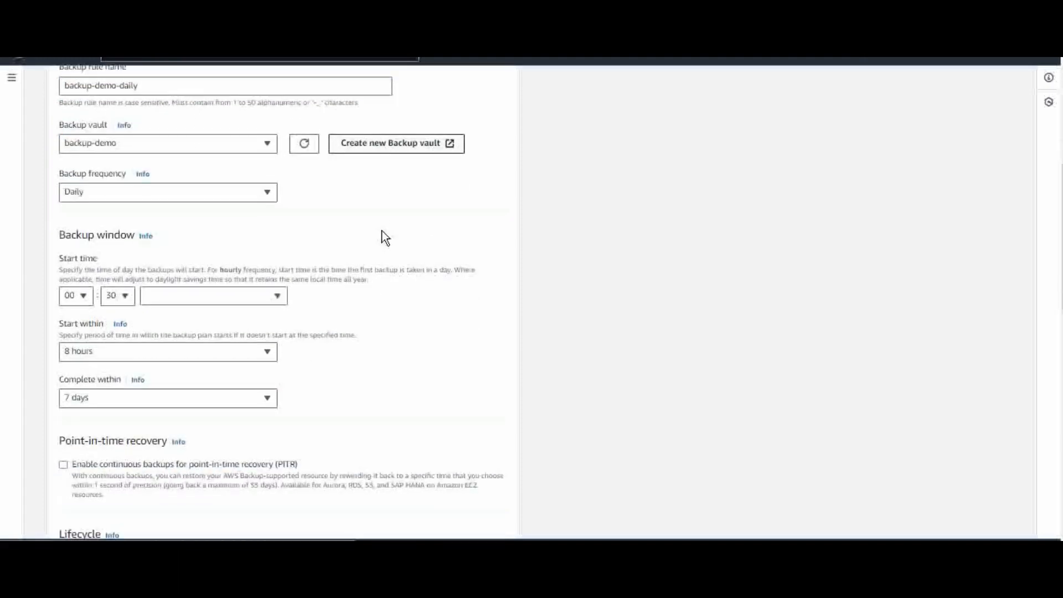
pyautogui.click(151, 185)
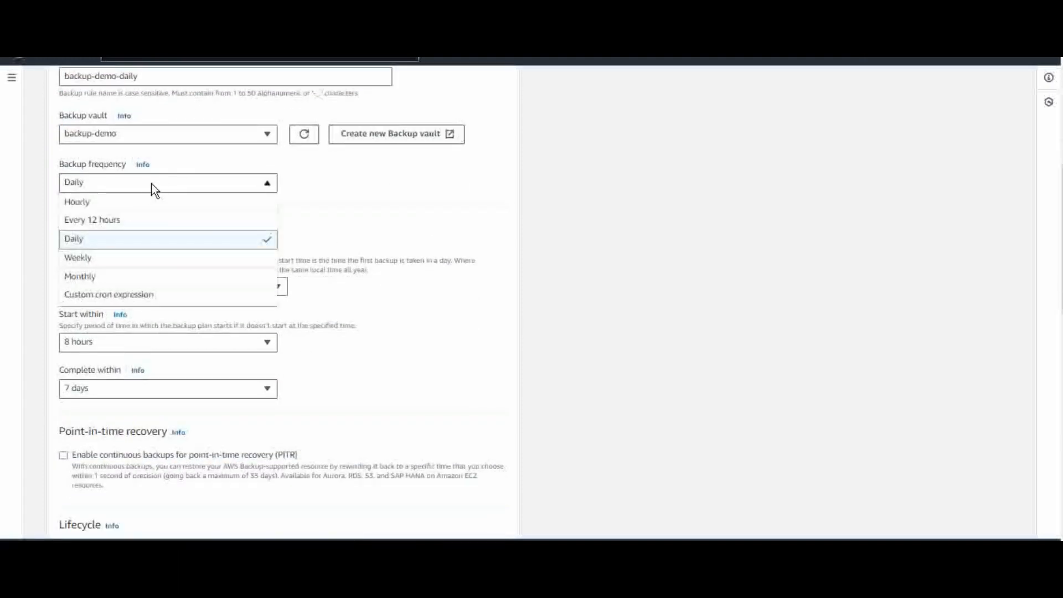
pyautogui.click(81, 238)
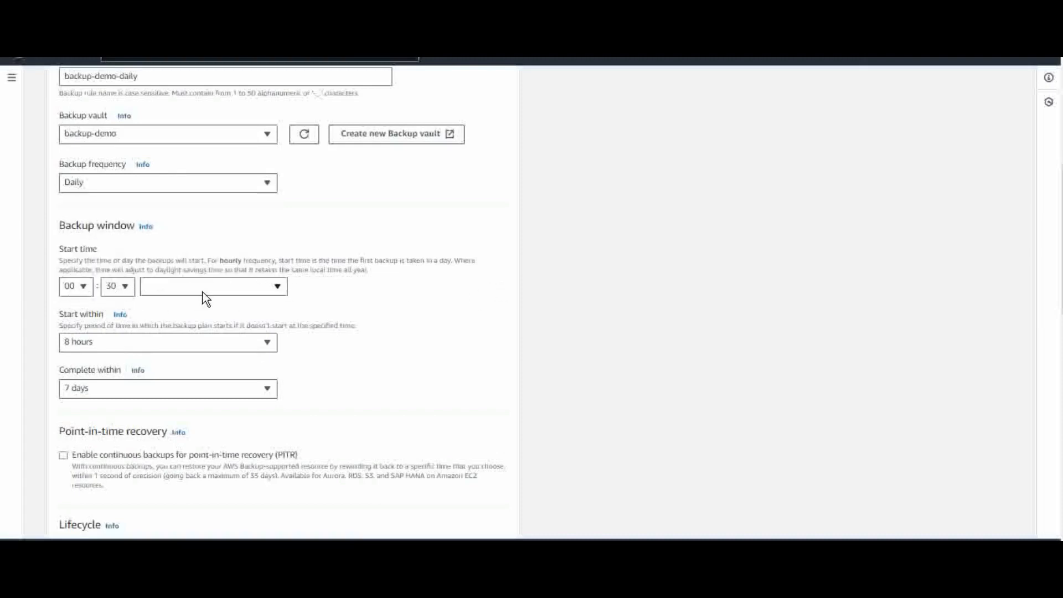
# Set the time zone of the backup window's start time to Asia/Kolkata (UTC+5.5:00).
pyautogui.click(280, 288)
pyautogui.click(280, 287)
pyautogui.click(208, 290)
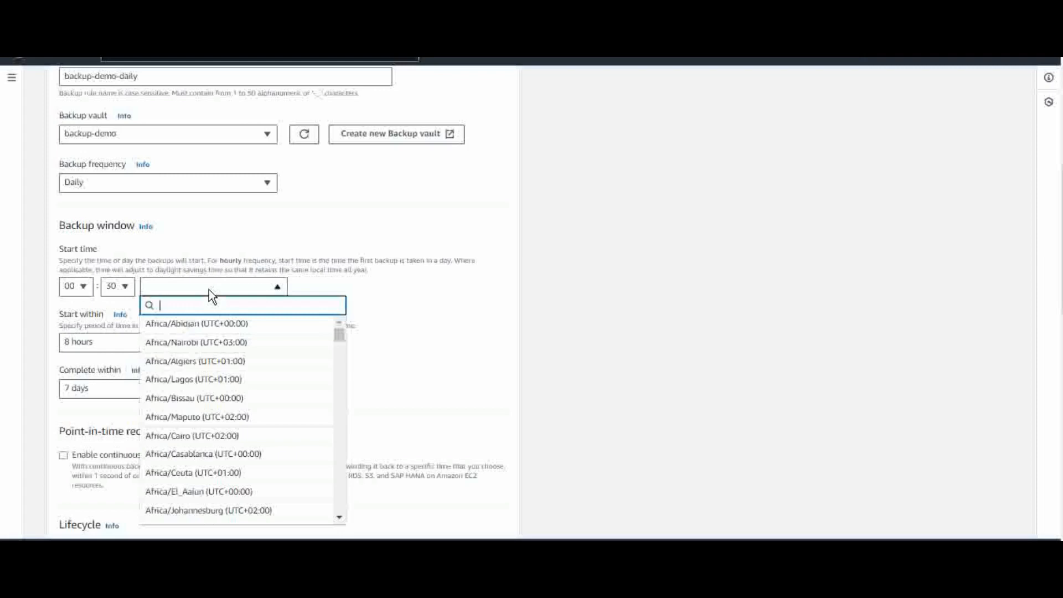
pyautogui.write('kol')
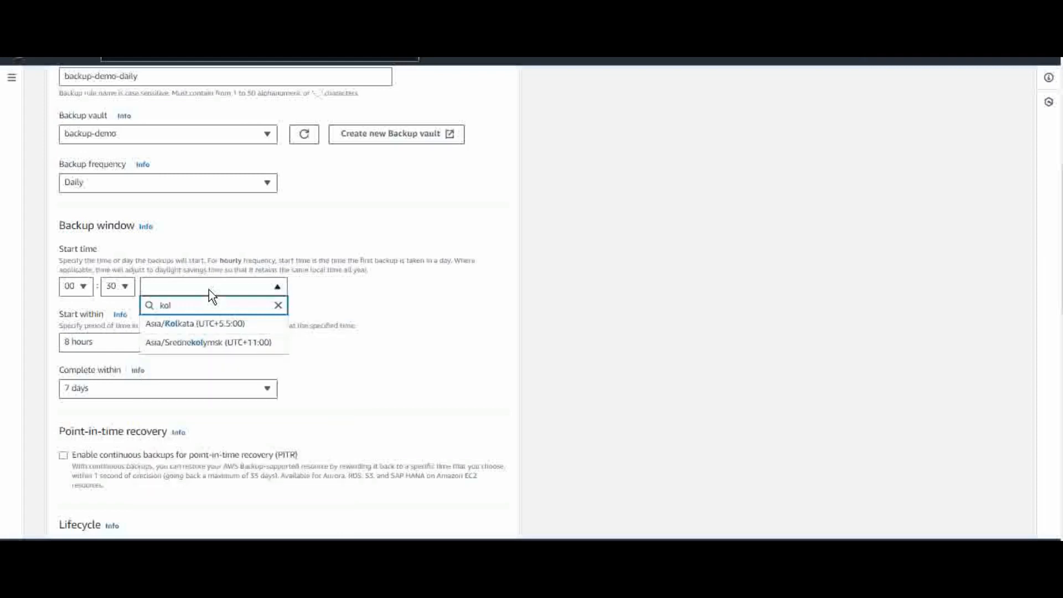
pyautogui.click(194, 327)
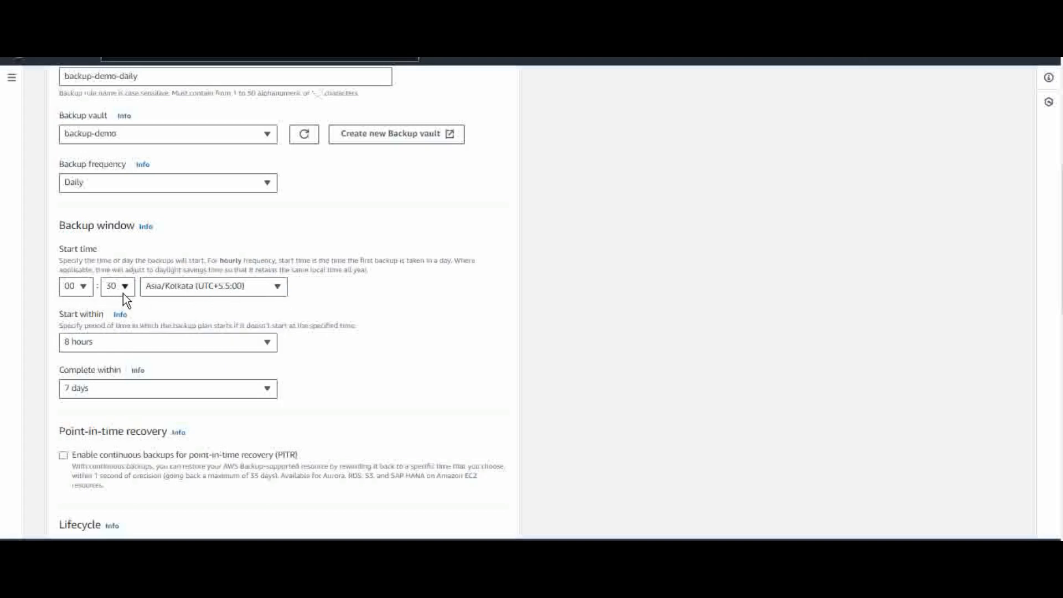
# Set the backup window to start within 1 hour and complete within 5 hours.
pyautogui.click(104, 344)
pyautogui.click(96, 78)
pyautogui.click(104, 388)
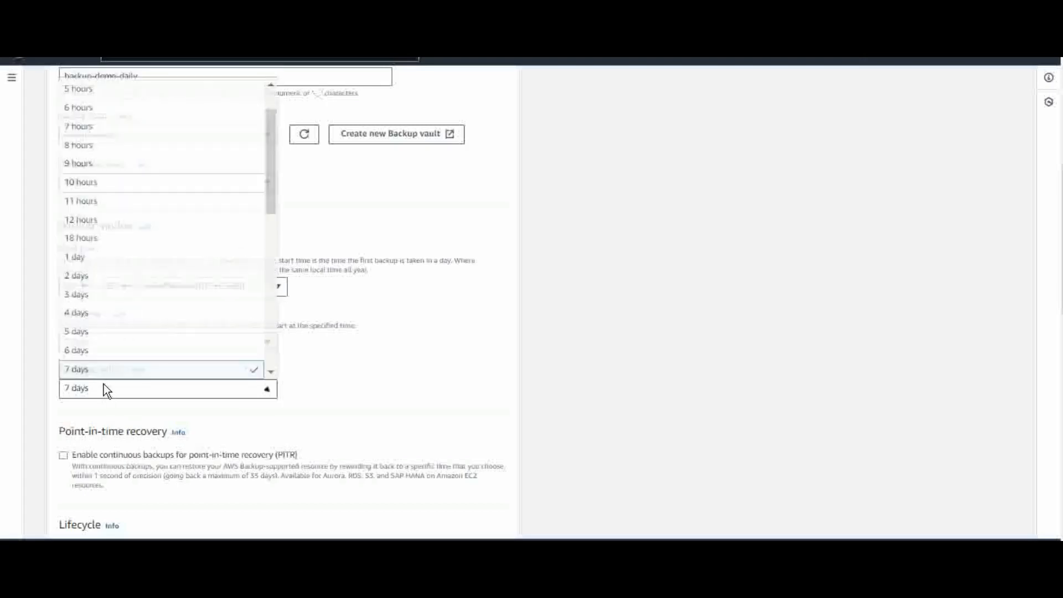
pyautogui.click(89, 98)
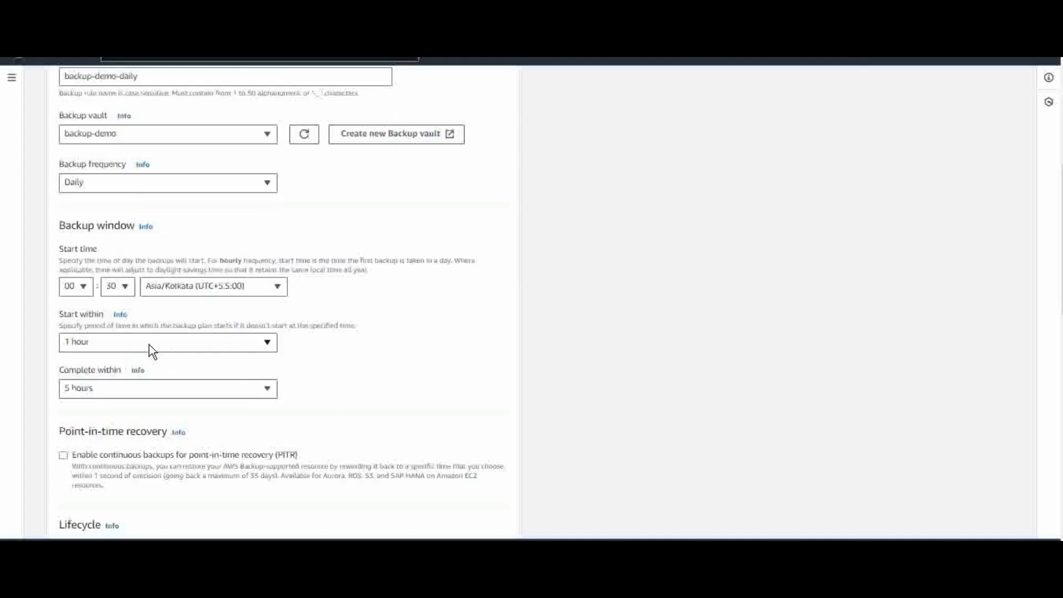
pyautogui.scroll(-4, 332, 351)
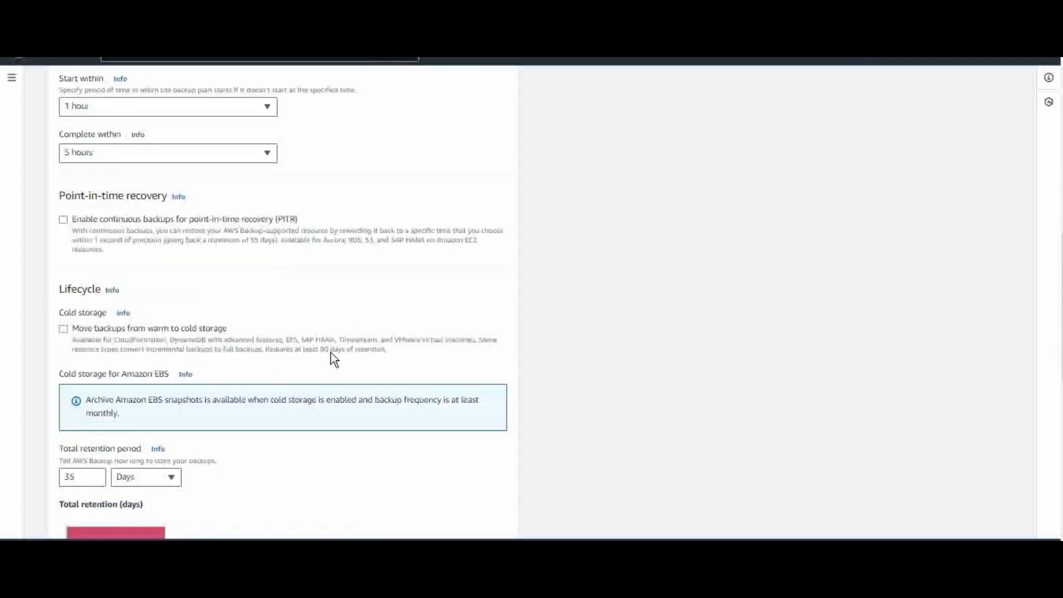
# Set the backup rule's total retention period to 7 days.
pyautogui.scroll(-4, 332, 353)
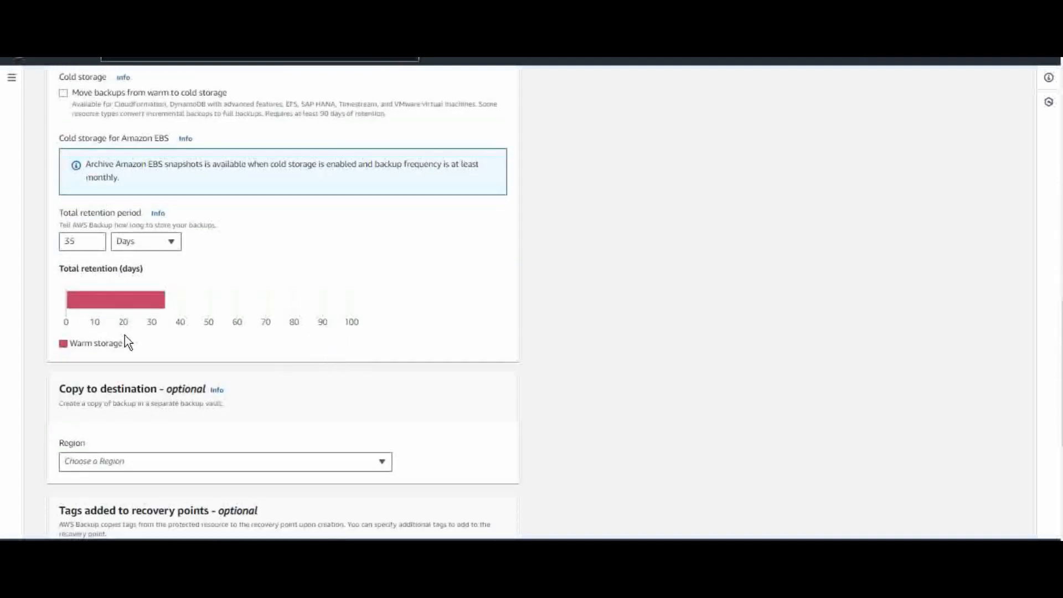
pyautogui.scroll(1, 142, 336)
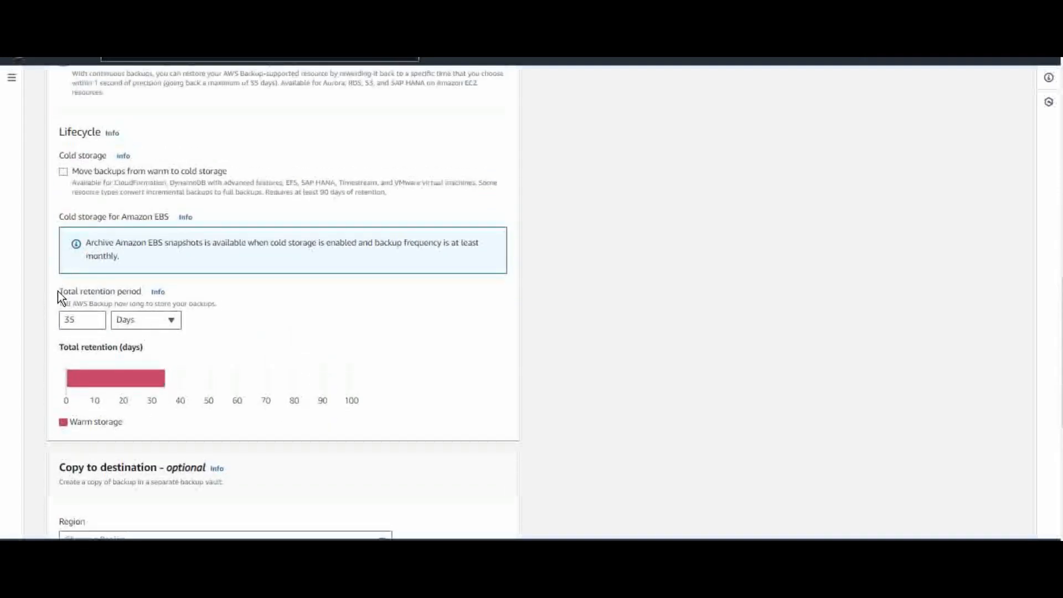
pyautogui.moveTo(57, 290); pyautogui.dragTo(138, 293)
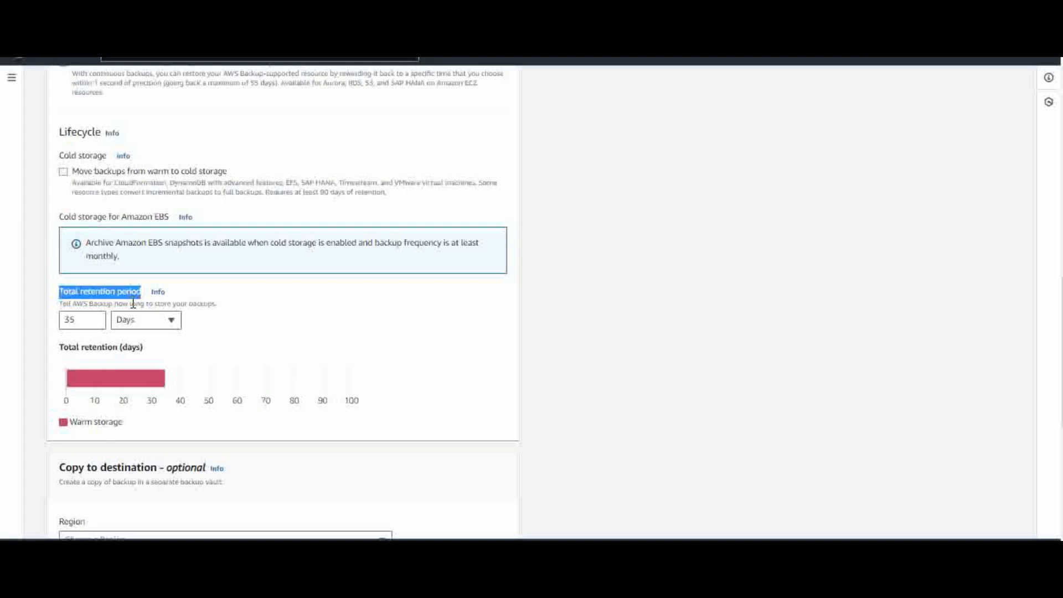
pyautogui.doubleClick(72, 320)
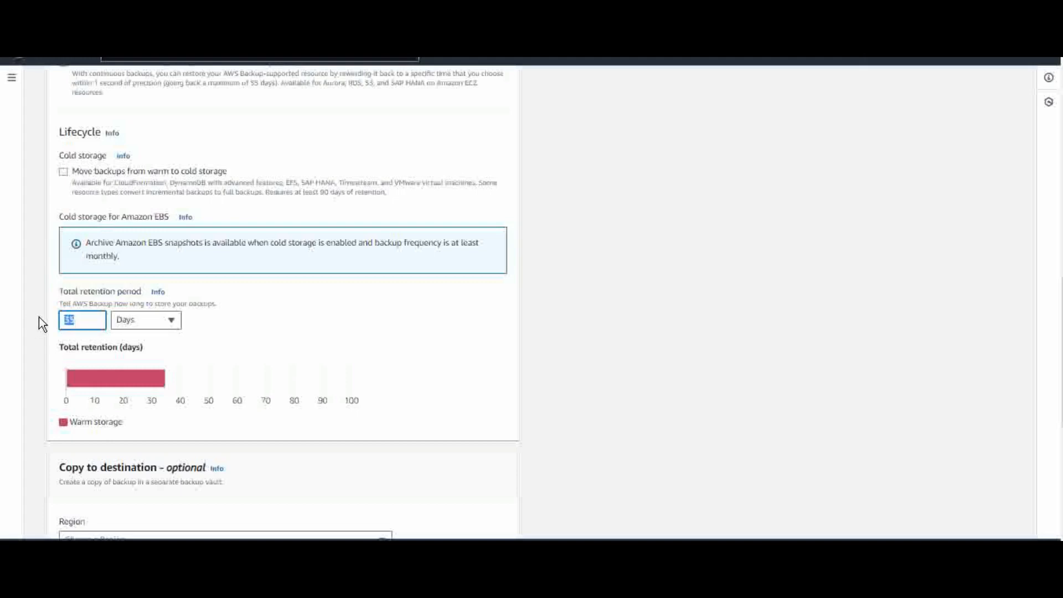
pyautogui.write('7')
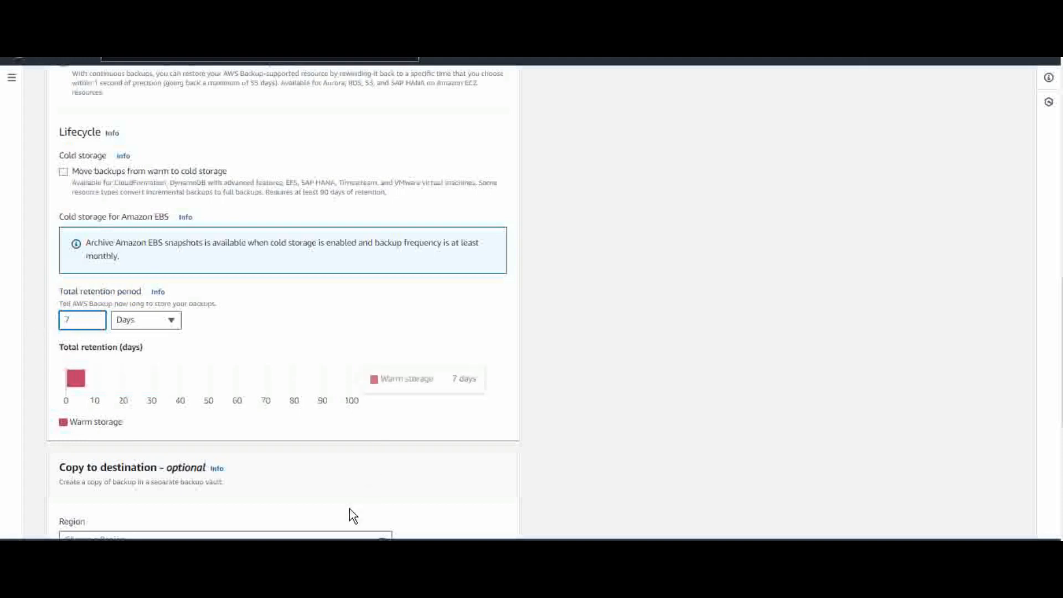
# Open a blank Notepad document and note the retention lines "Daily - 7 days" and "Weekly - 2 Week".
pyautogui.press('super+r')
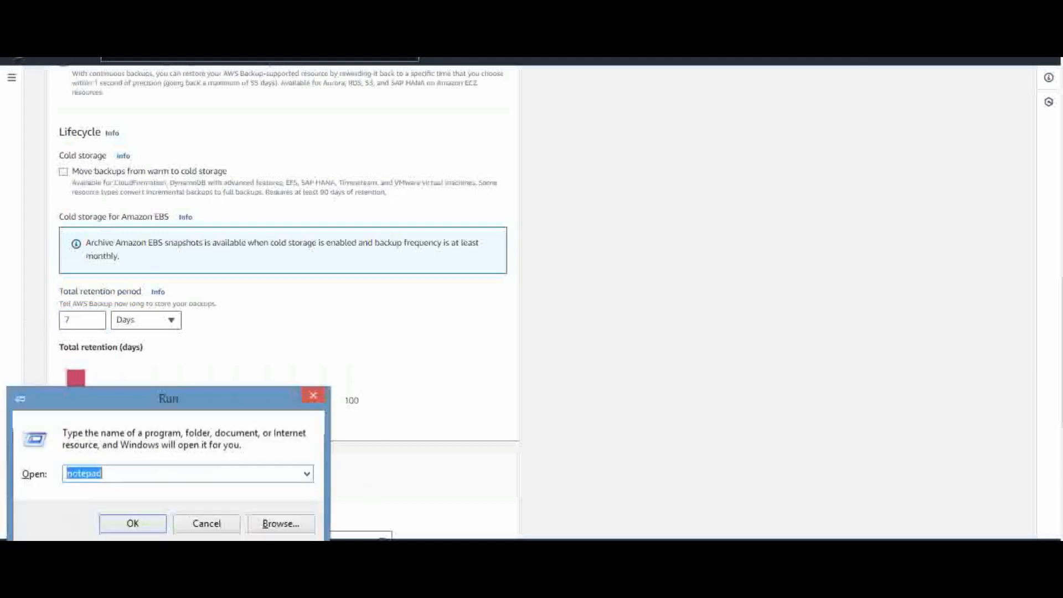
pyautogui.press('Return')
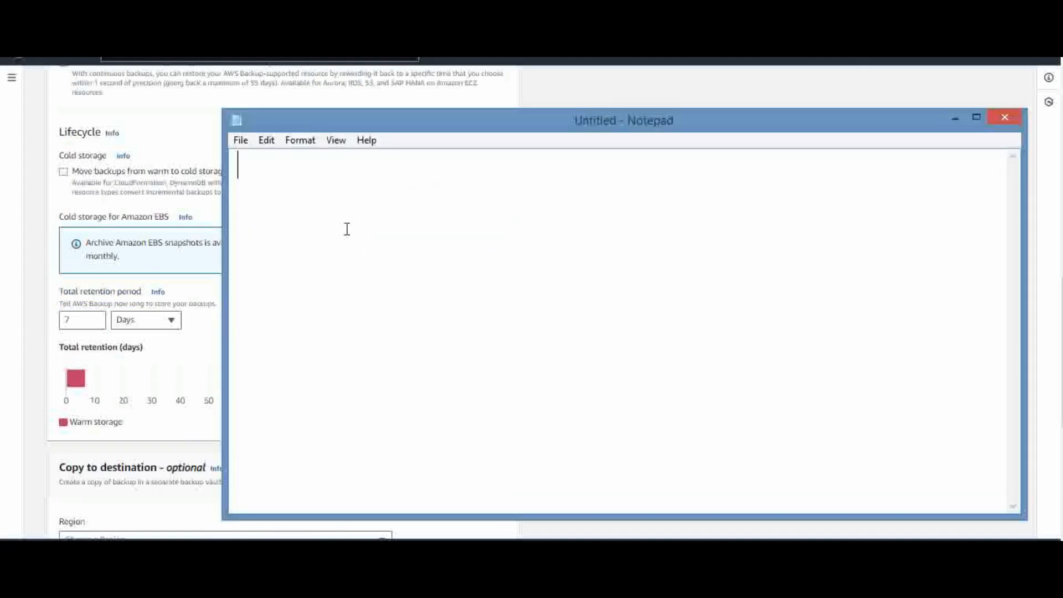
pyautogui.write('Daily ')
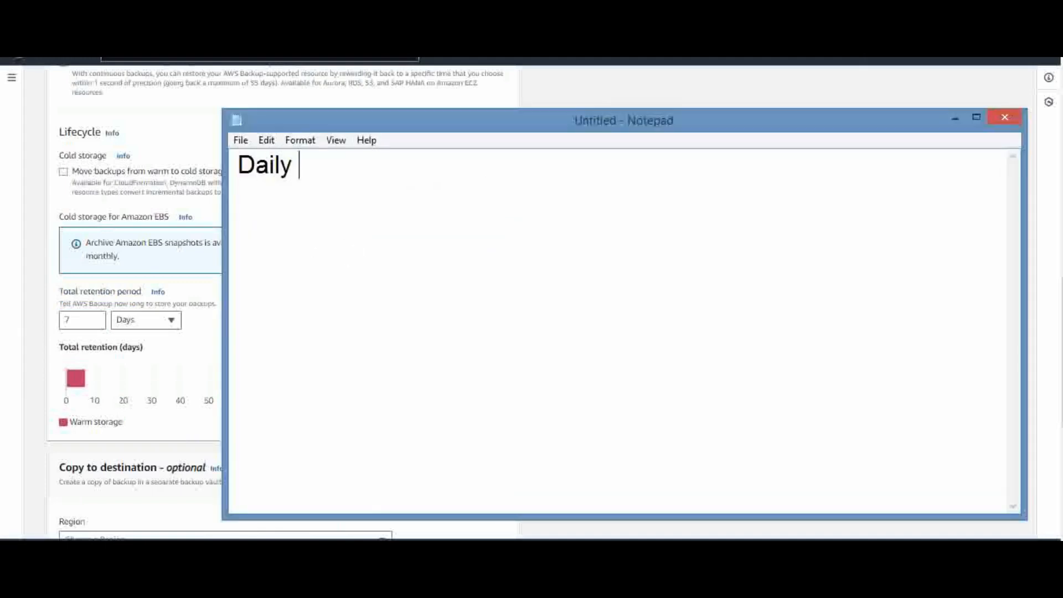
pyautogui.write('- 7')
pyautogui.press('Return')
pyautogui.write('We')
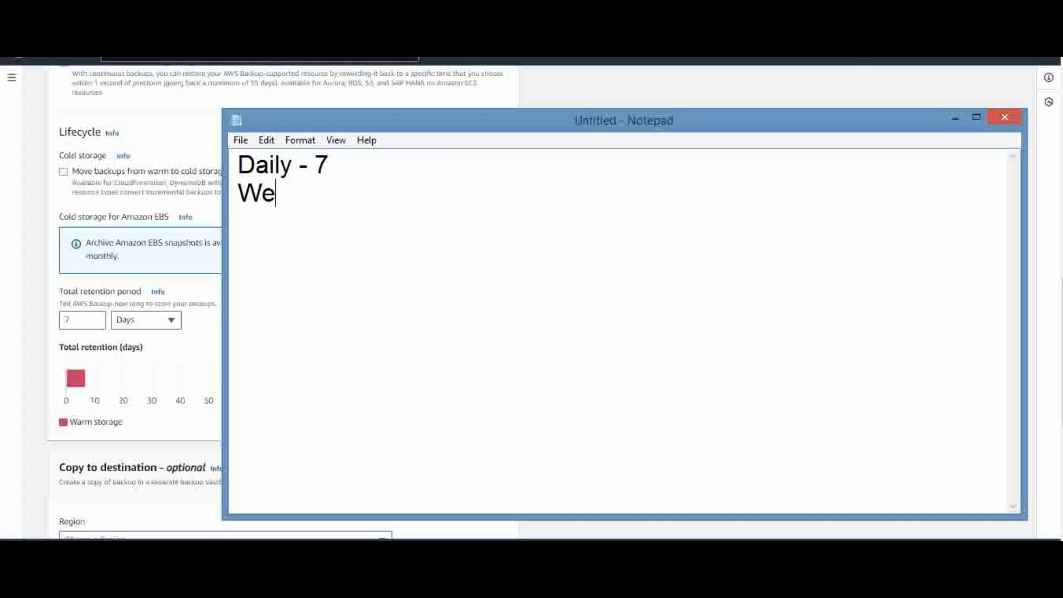
pyautogui.write('ekly - ')
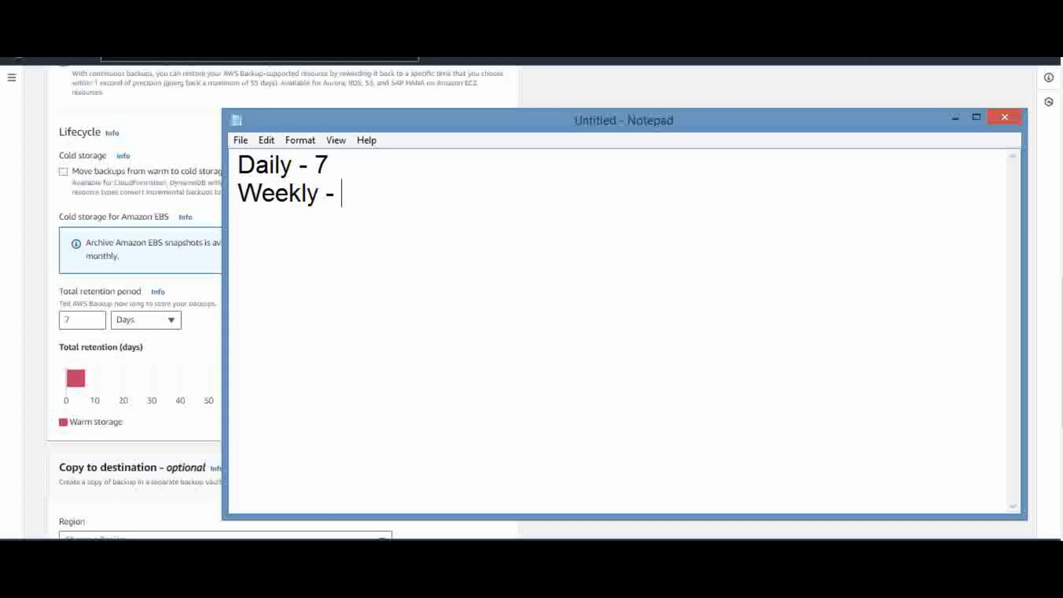
pyautogui.write('2 Week')
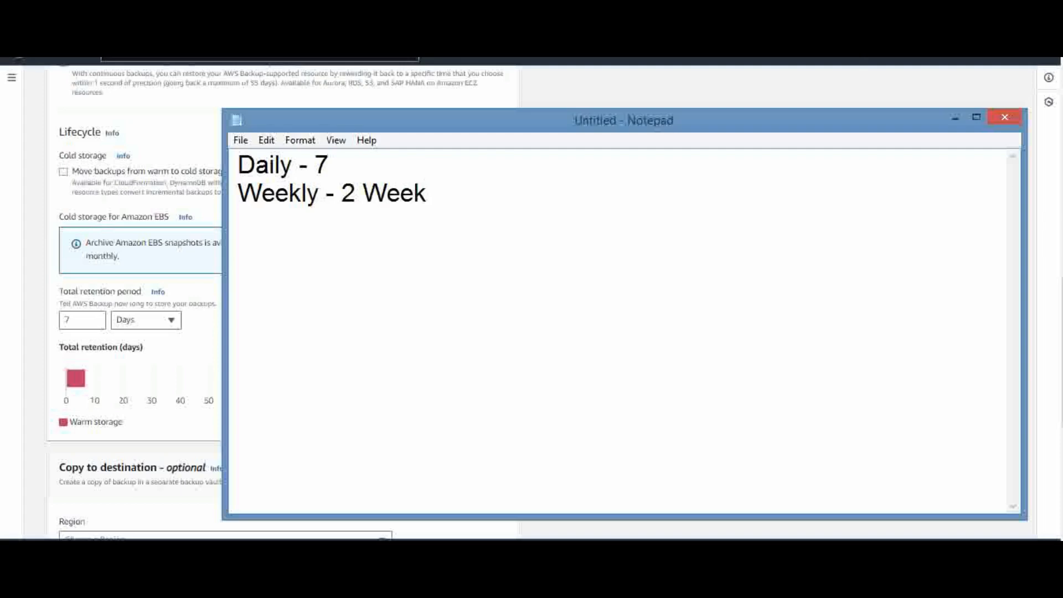
pyautogui.click(350, 168)
pyautogui.write('days')
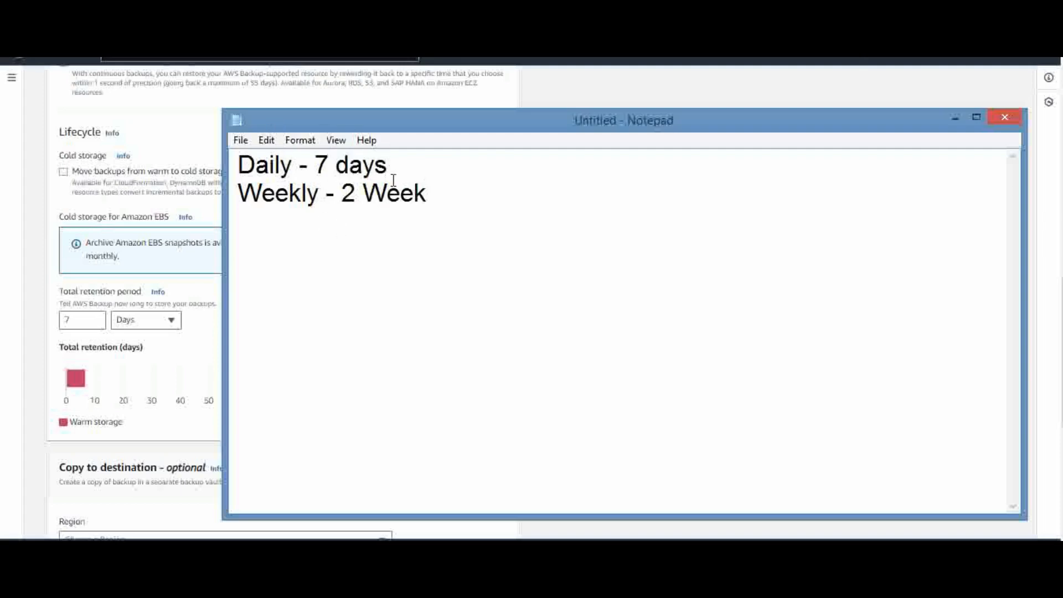
# Add a third line reading "montly - 2 Month" to the retention notes.
pyautogui.click(446, 196)
pyautogui.press('Return')
pyautogui.write('montly - ')
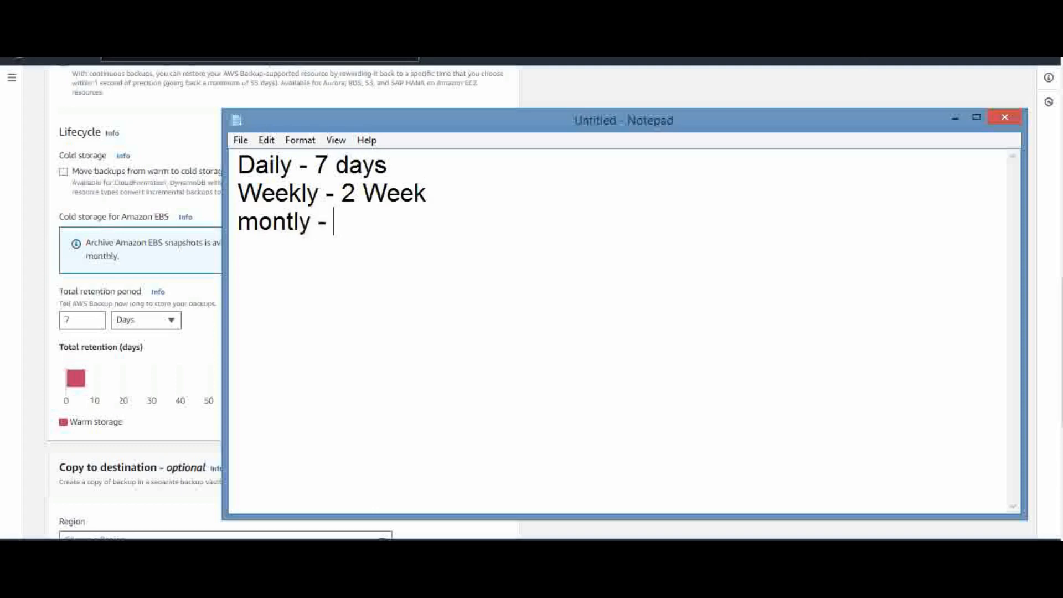
pyautogui.write('2 Month ')
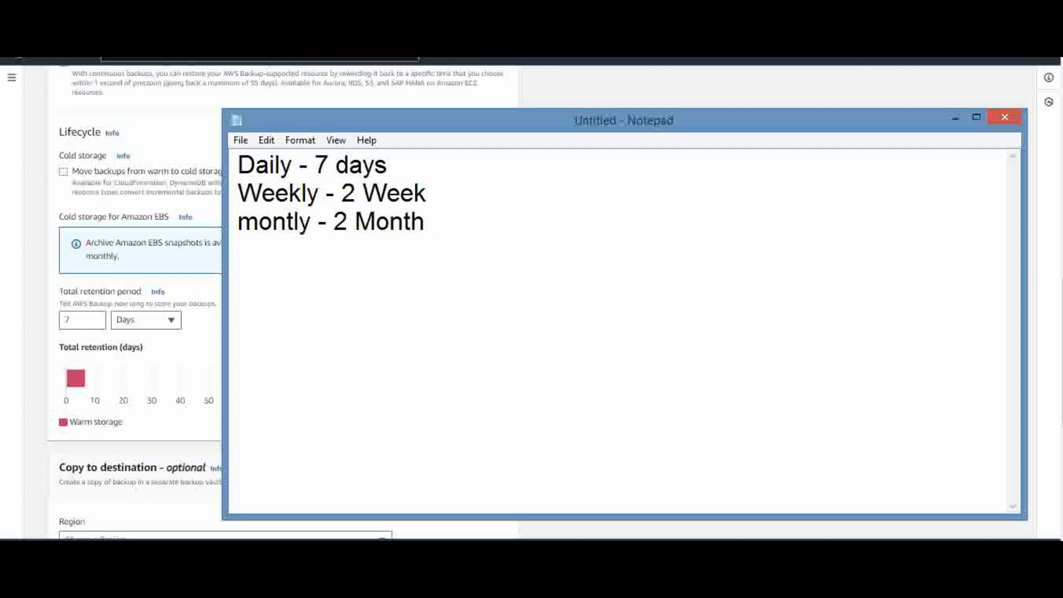
pyautogui.write('0r 6 month')
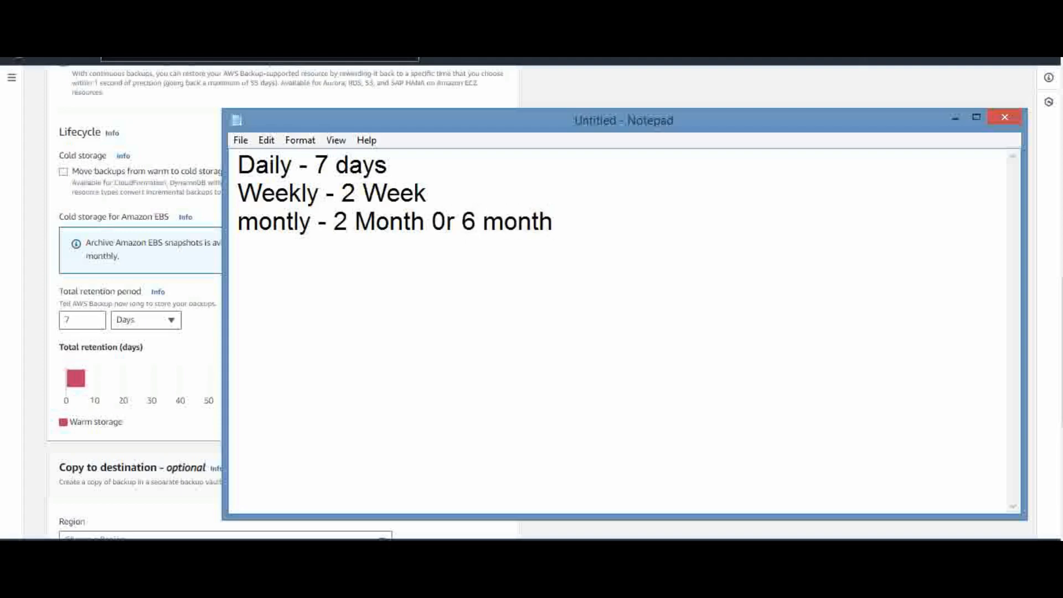
pyautogui.hotkey('shift', 'Left')
pyautogui.hotkey('shift', 'Left')
pyautogui.hotkey('shift', 'Left')
pyautogui.hotkey('shift', 'Left')
pyautogui.hotkey('shift', 'Left')
pyautogui.hotkey('shift', 'Left')
pyautogui.hotkey('shift', 'Left')
pyautogui.hotkey('shift', 'Left')
pyautogui.hotkey('shift', 'Left')
pyautogui.hotkey('shift', 'Left')
pyautogui.hotkey('shift', 'Left')
pyautogui.hotkey('shift', 'Left')
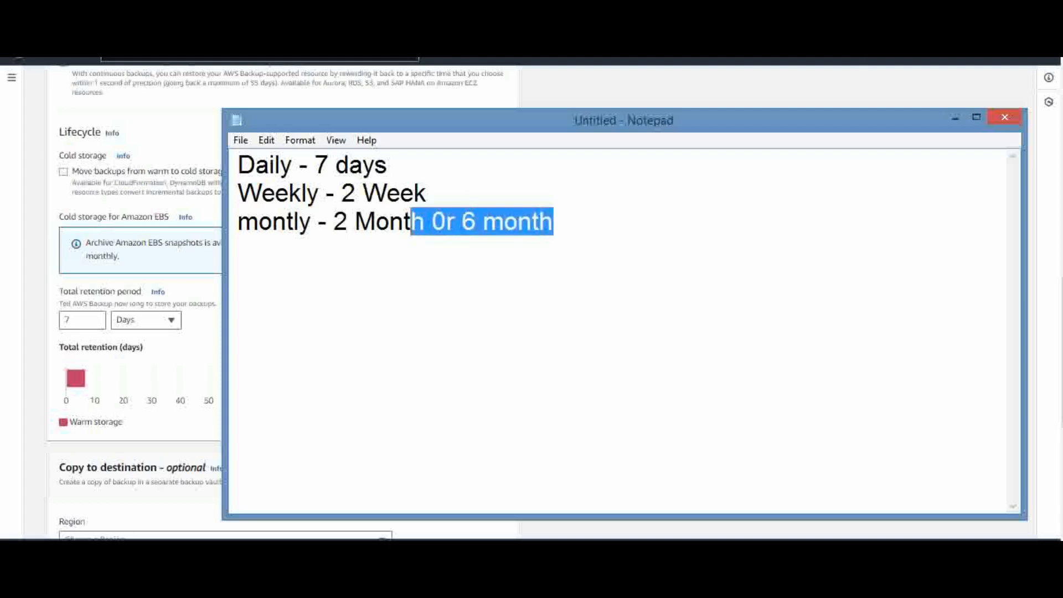
pyautogui.hotkey('shift', 'Right')
pyautogui.hotkey('shift', 'Right')
pyautogui.press('Delete')
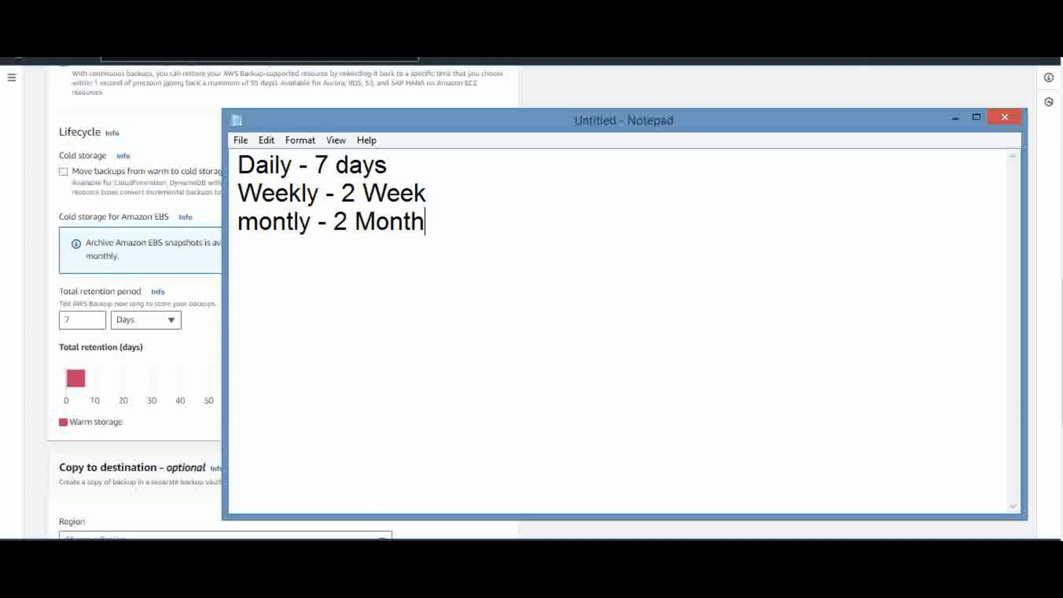
# Minimize the notes, return to the AWS Backup form and create the backup plan without copy destination or recovery point tags.
pyautogui.click(956, 119)
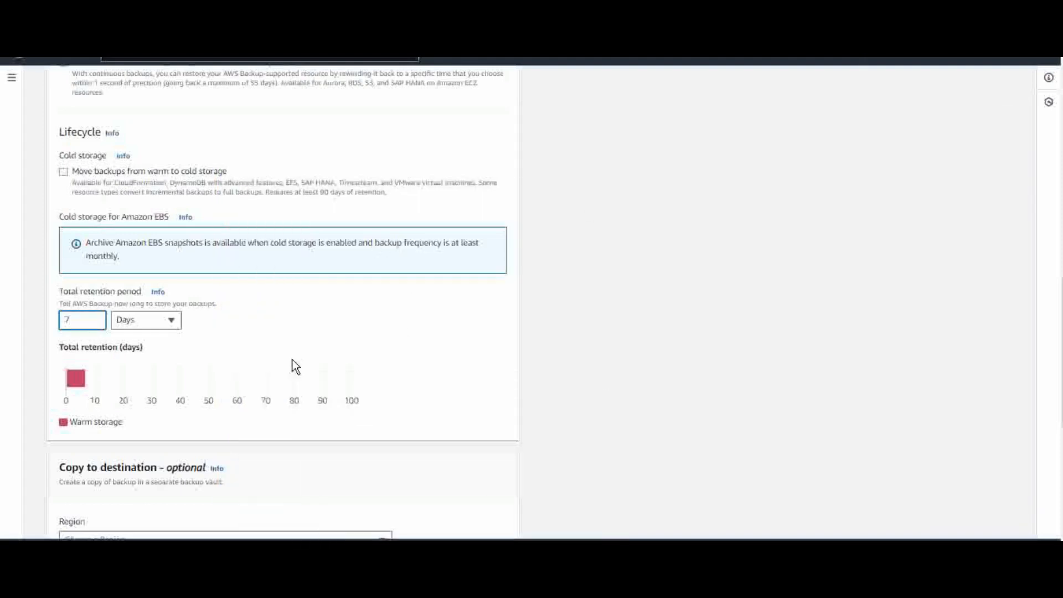
pyautogui.scroll(-4, 289, 334)
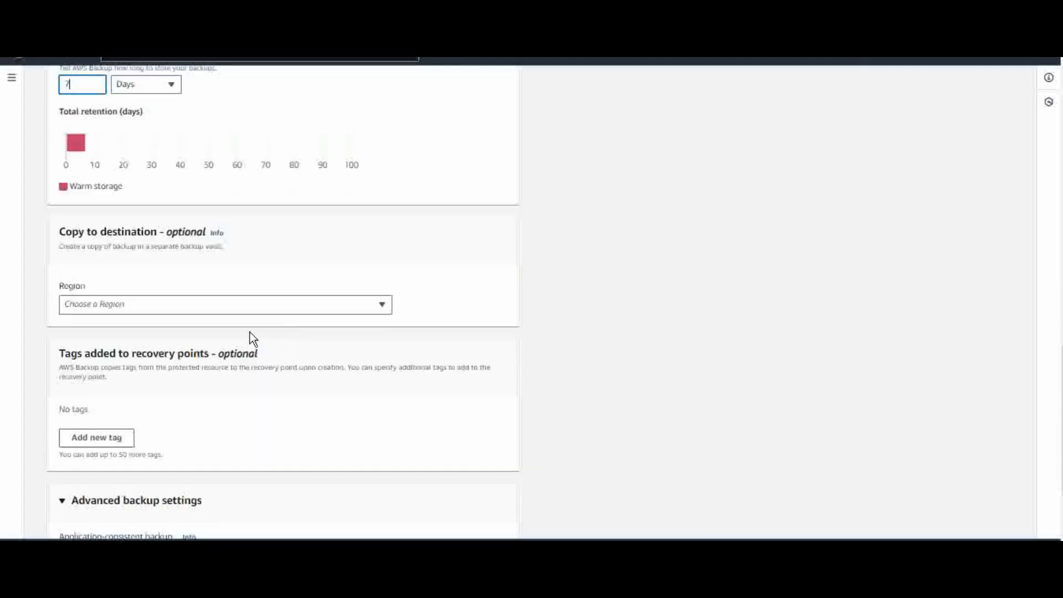
pyautogui.scroll(-3, 278, 332)
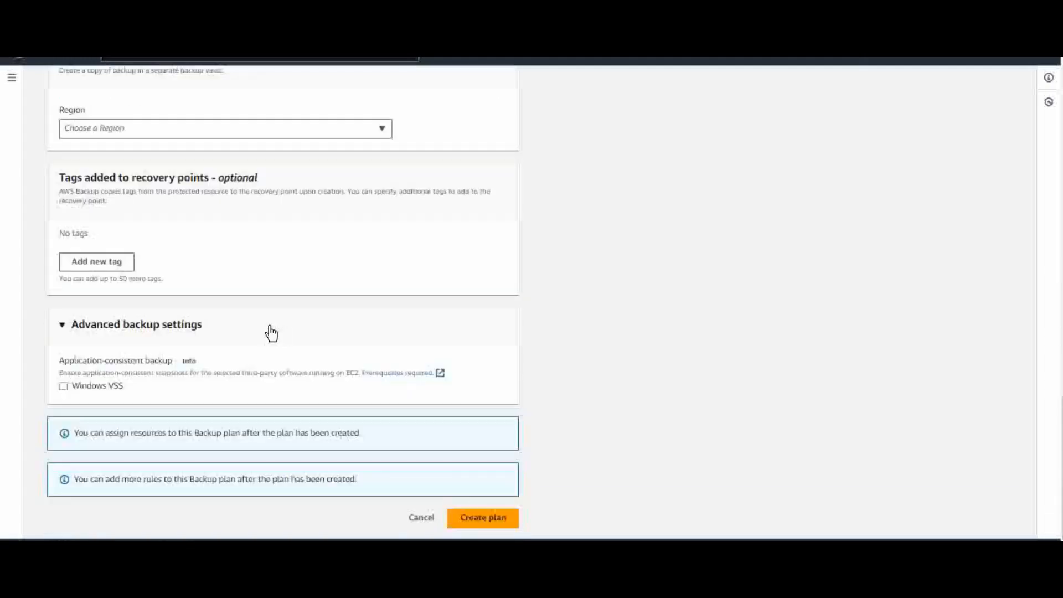
pyautogui.click(485, 521)
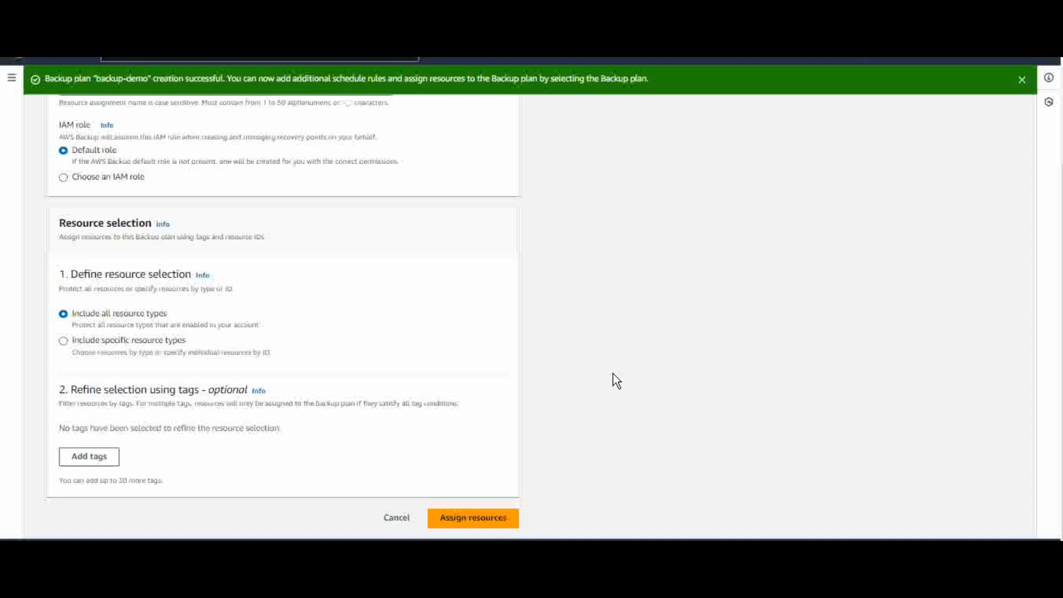
# Name the resource assignment backup-demo.
pyautogui.scroll(3, 614, 420)
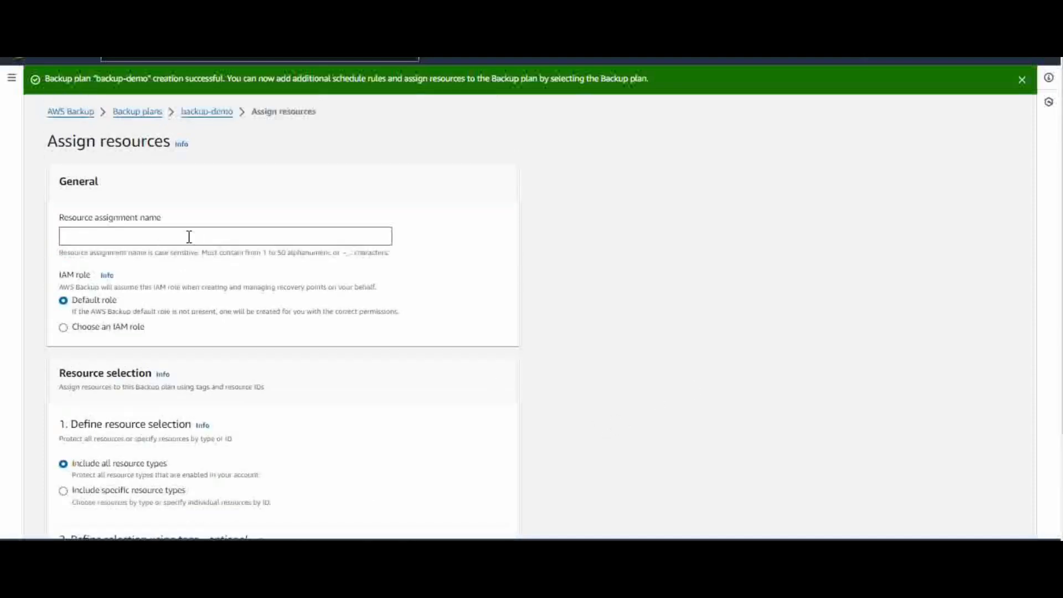
pyautogui.click(121, 237)
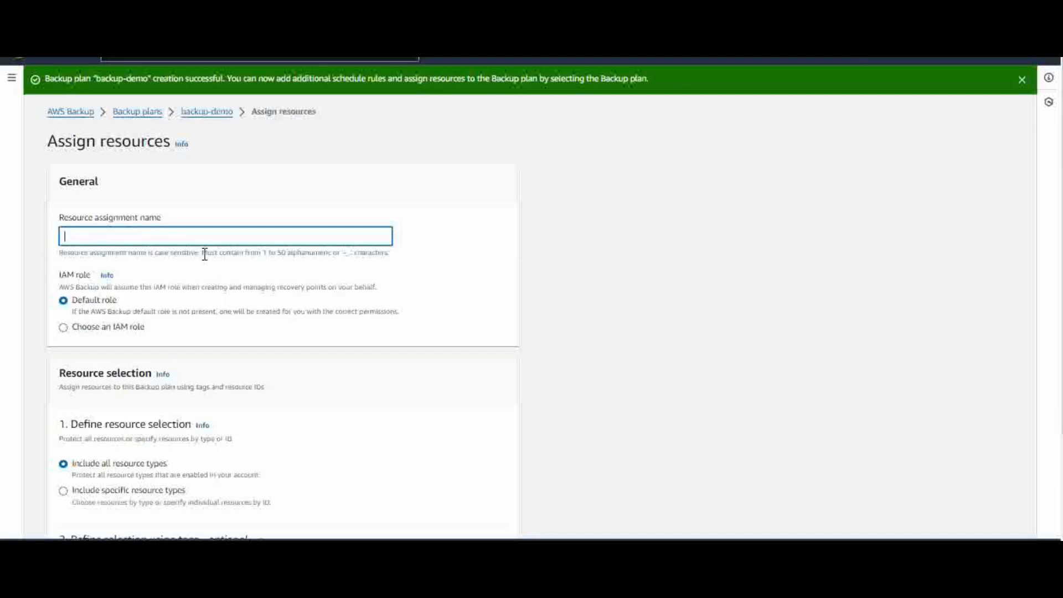
pyautogui.write('backup-demo')
# Limit the resource selection to specific resource types and choose EC2.
pyautogui.scroll(-3, 443, 366)
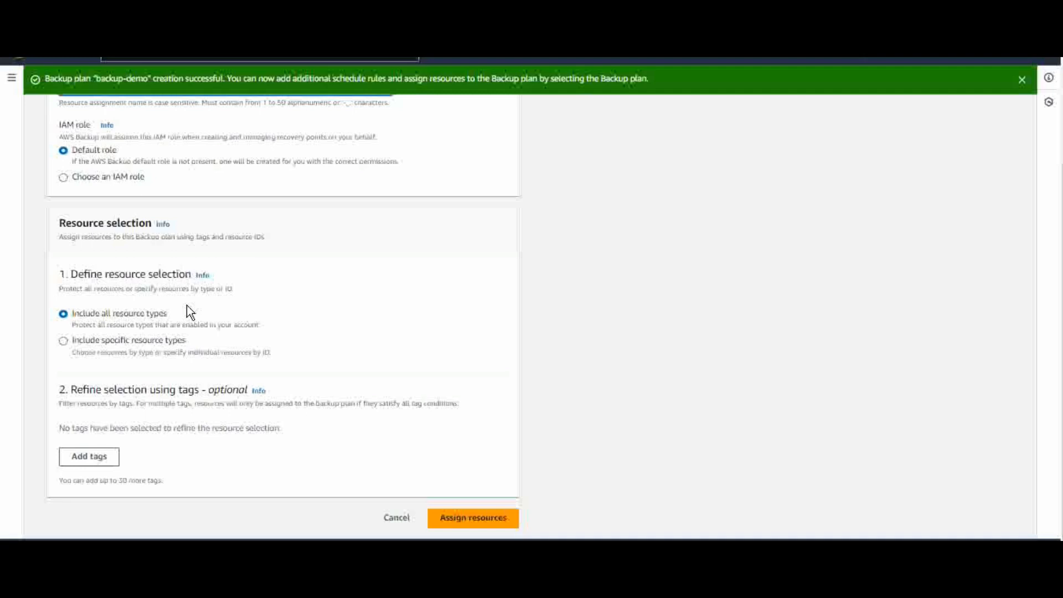
pyautogui.click(64, 342)
pyautogui.scroll(-3, 536, 356)
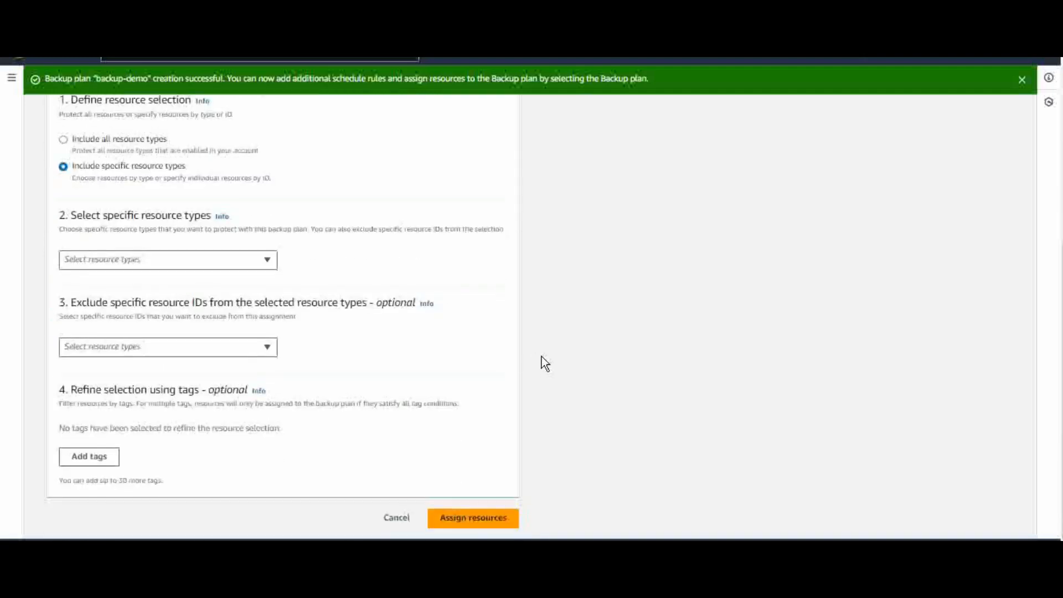
pyautogui.click(120, 267)
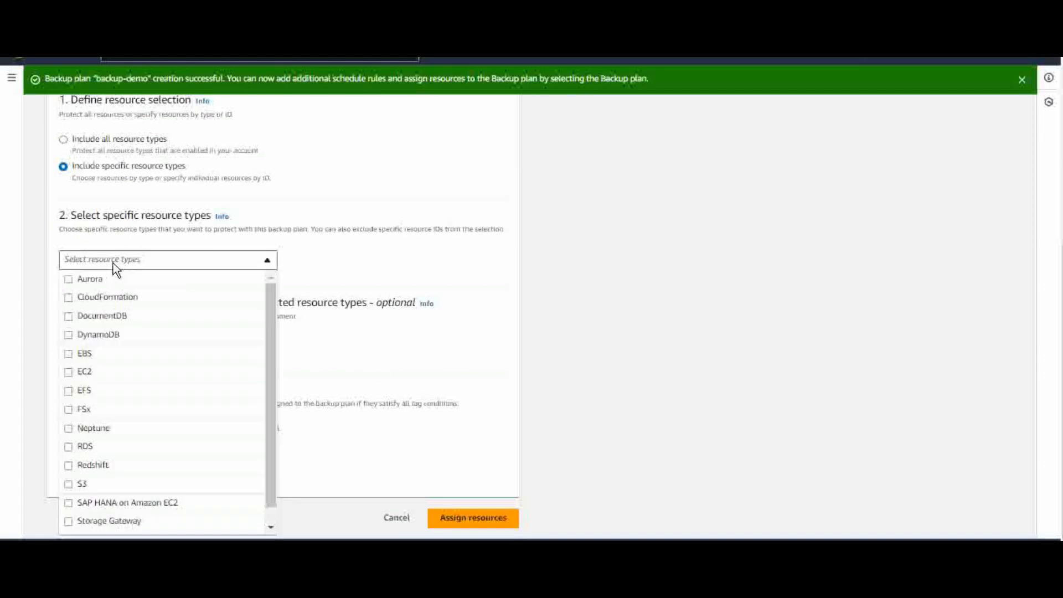
pyautogui.moveTo(269, 358); pyautogui.dragTo(270, 379)
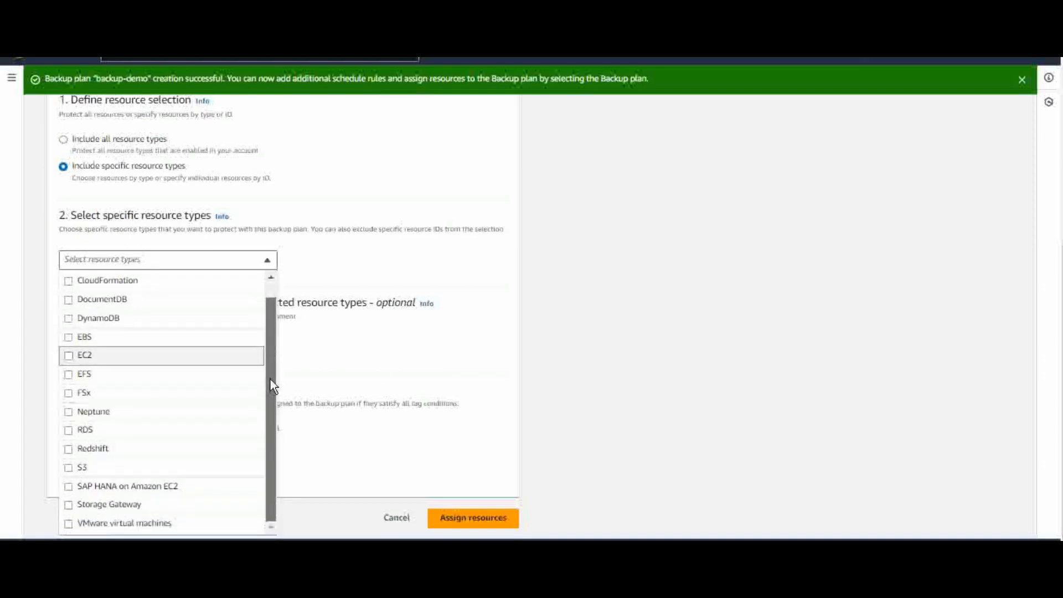
pyautogui.moveTo(270, 424); pyautogui.dragTo(271, 340)
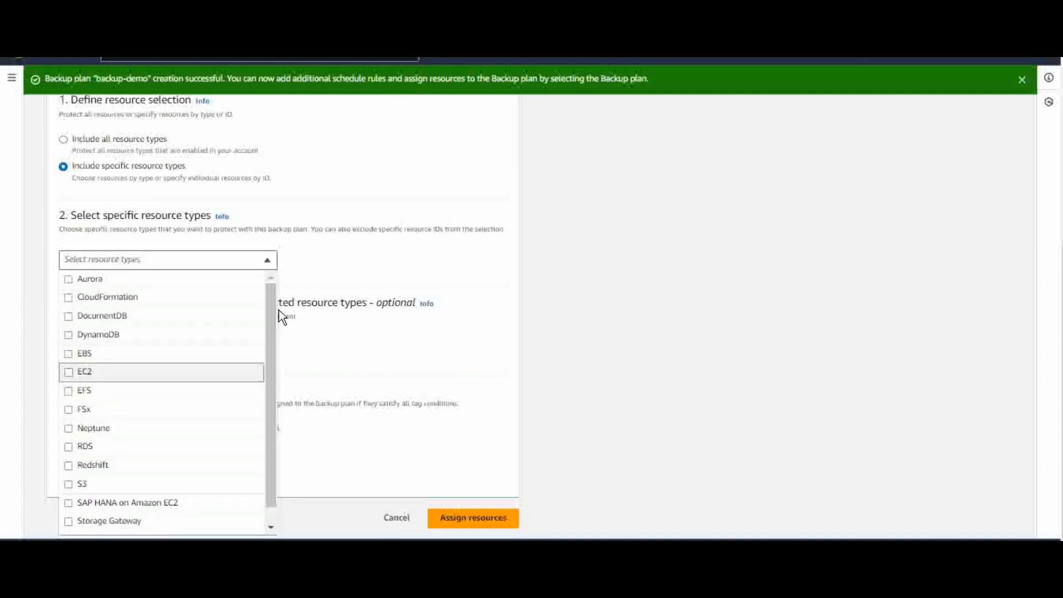
pyautogui.click(68, 375)
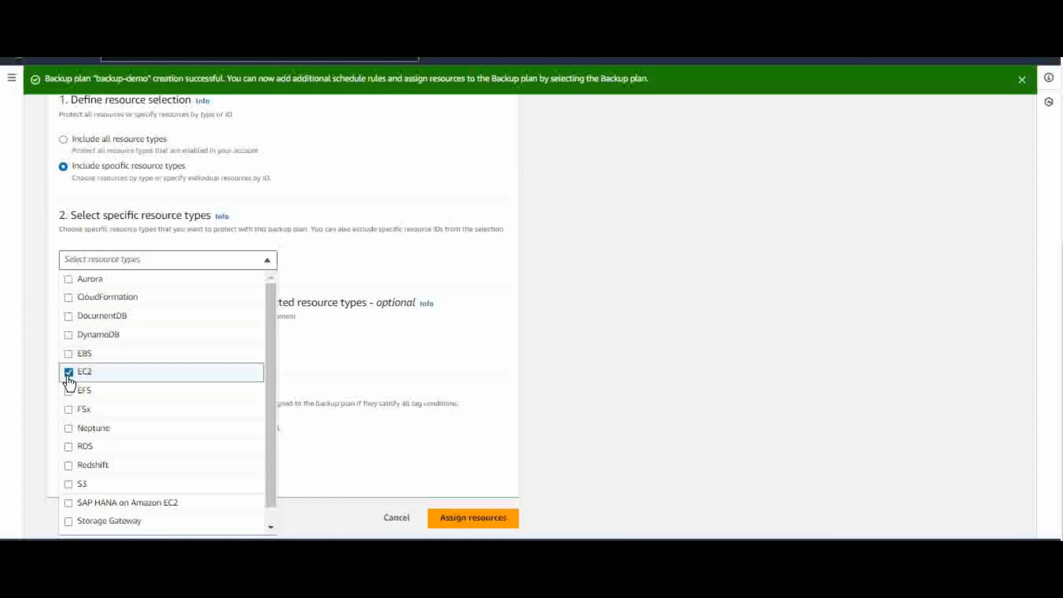
pyautogui.click(570, 346)
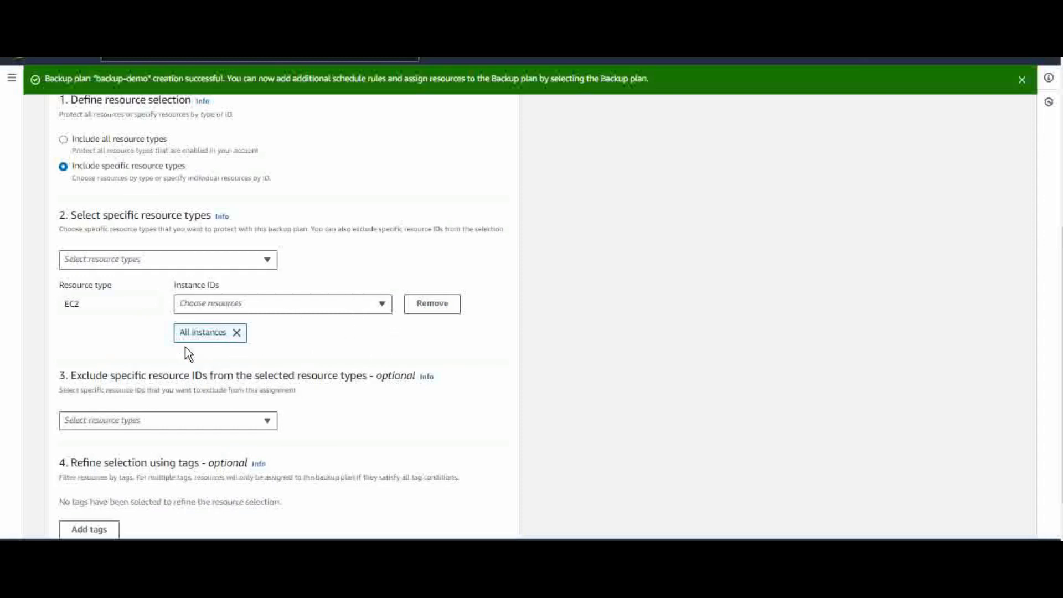
# Remove All instances from the EC2 selection and choose only the backup-demo instance.
pyautogui.scroll(-2, 255, 299)
pyautogui.click(239, 264)
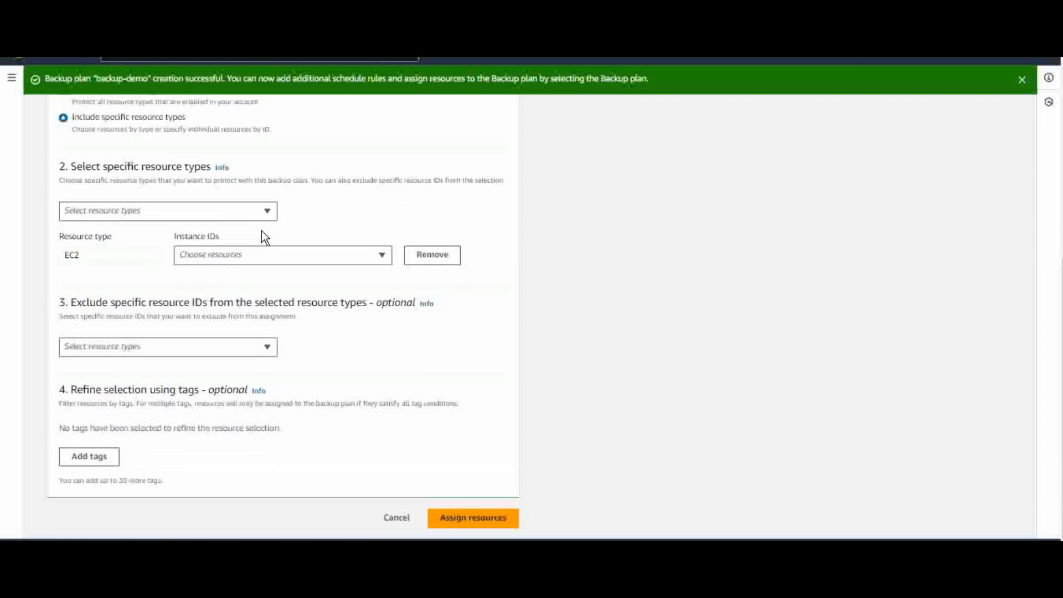
pyautogui.click(268, 254)
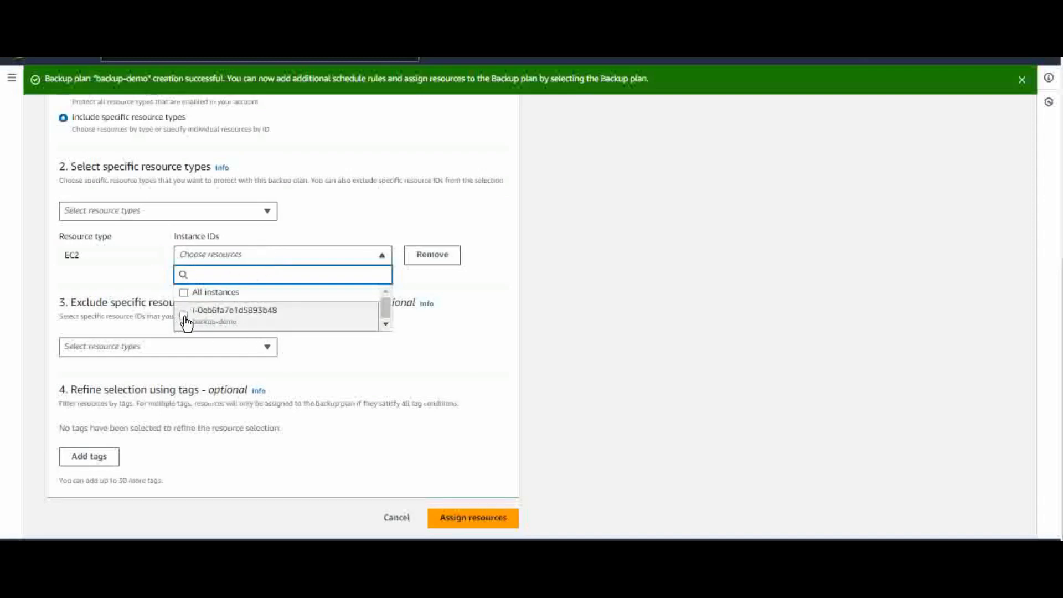
pyautogui.click(184, 316)
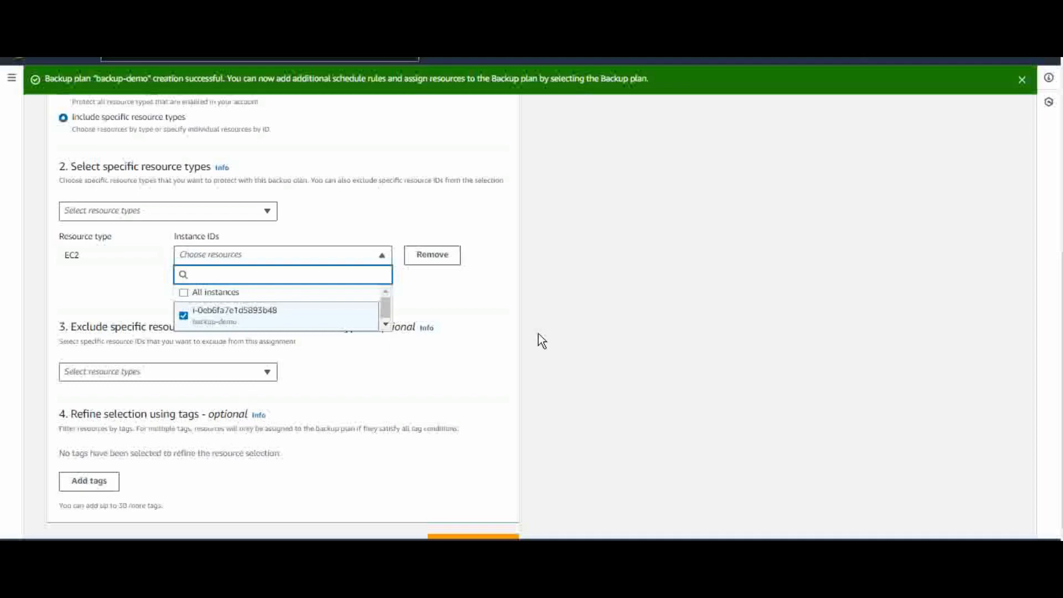
pyautogui.click(623, 314)
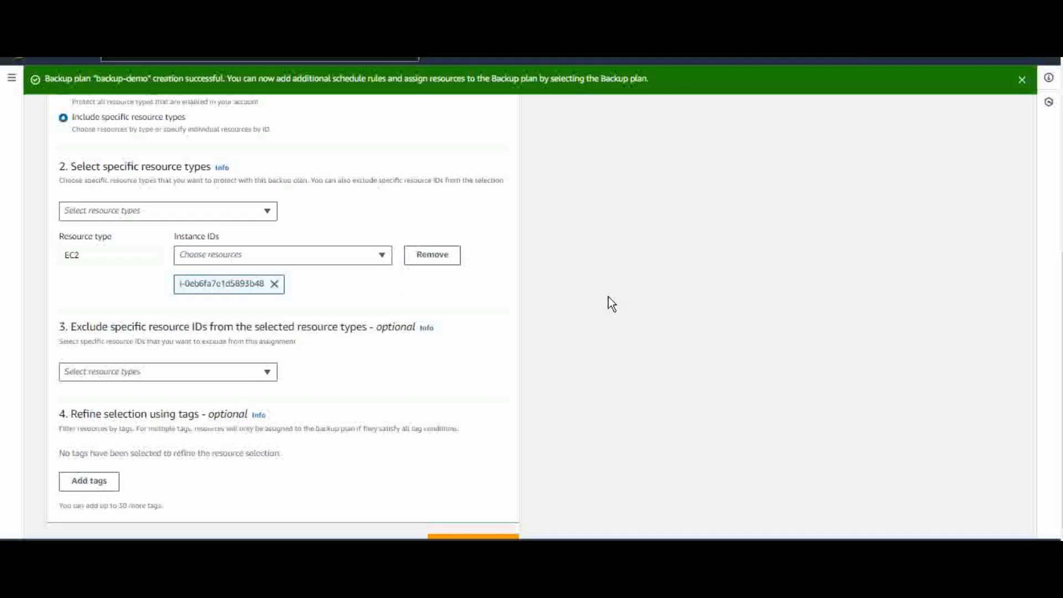
pyautogui.moveTo(96, 329); pyautogui.dragTo(369, 328)
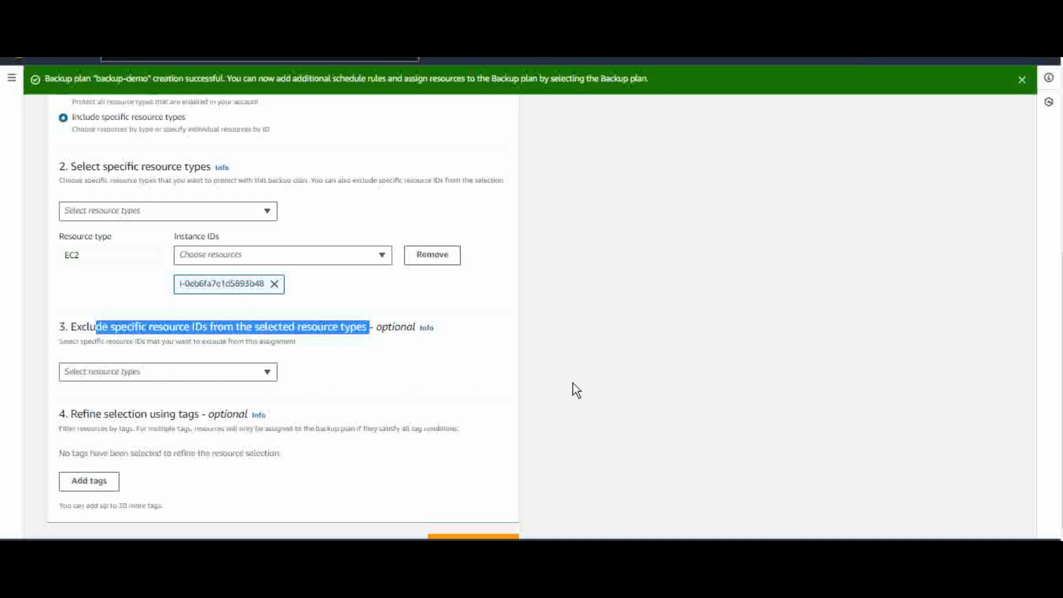
# Submit the resource assignment to the backup-demo plan without exclusions or tag filters.
pyautogui.scroll(-1, 580, 380)
pyautogui.click(466, 521)
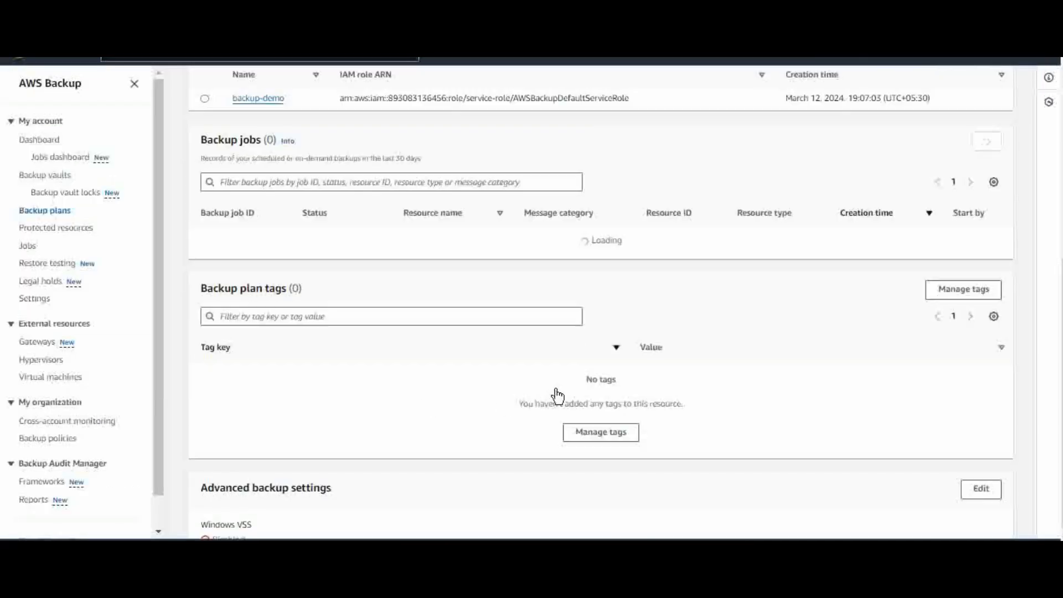
pyautogui.scroll(5, 558, 395)
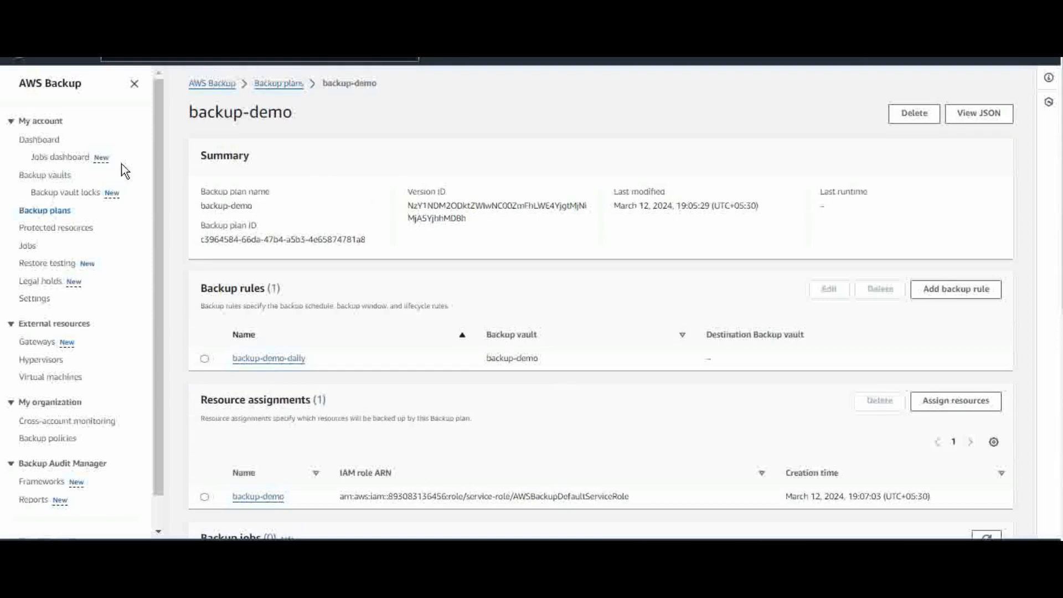
# Open the list of backup vaults and check the recovery points of the backup-demo vault.
pyautogui.click(58, 176)
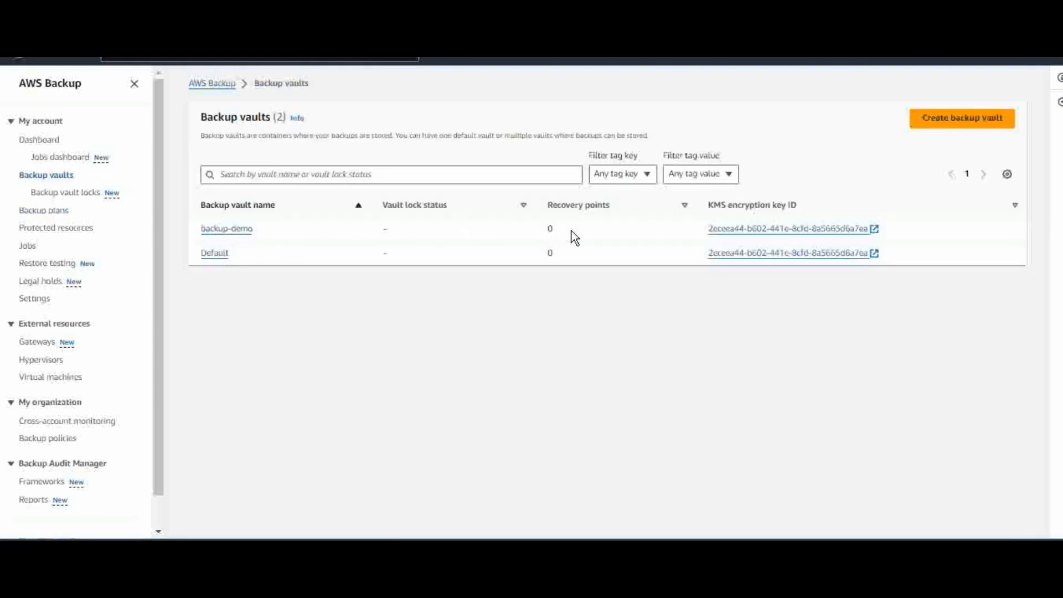
pyautogui.moveTo(197, 230); pyautogui.dragTo(260, 232)
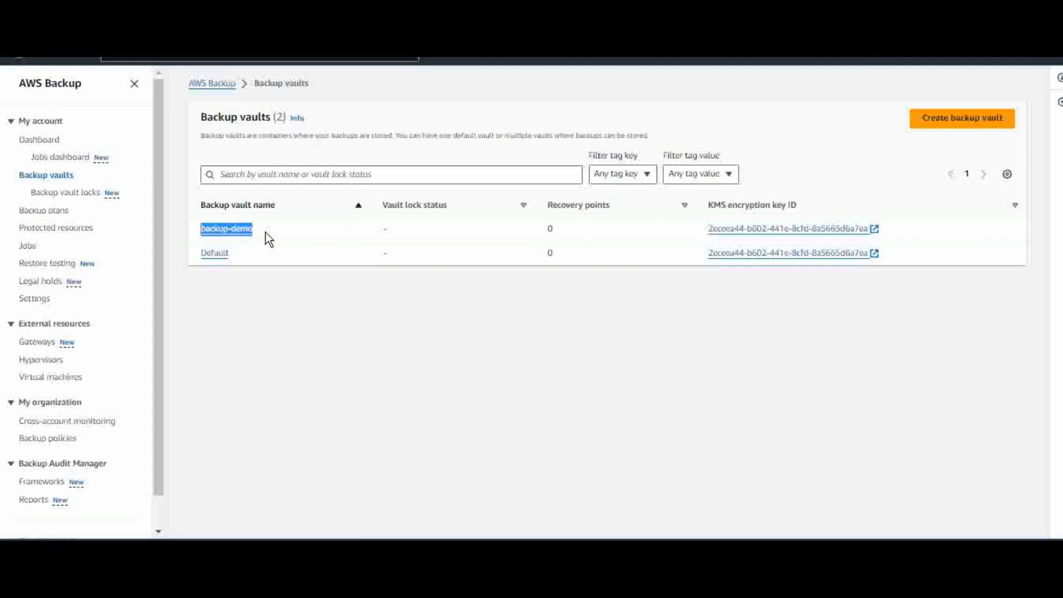
pyautogui.click(558, 227)
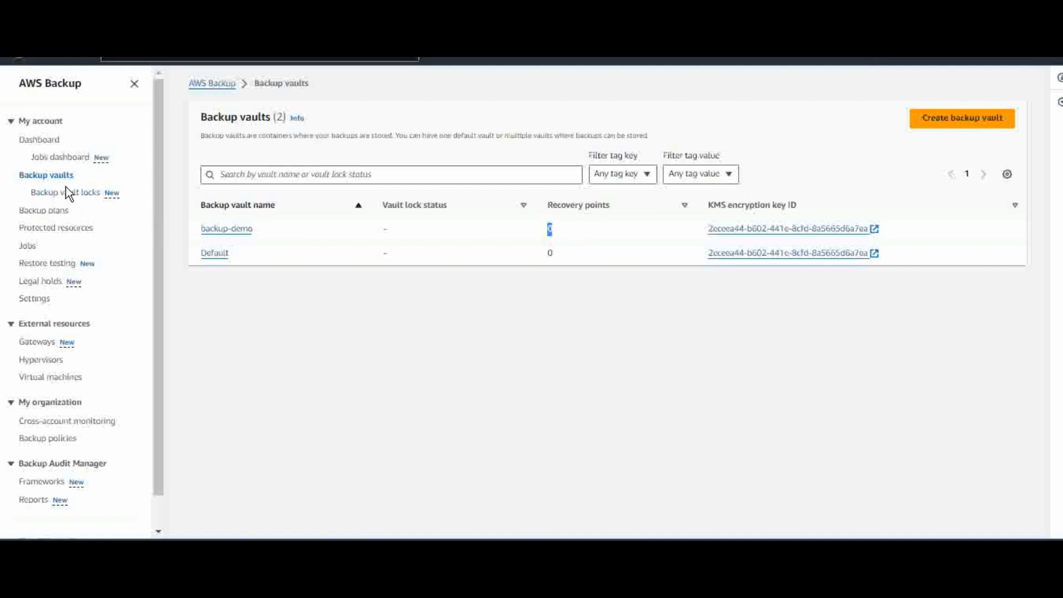
# Open the backup-demo plan from the backup plans list and review its backup rules and resource assignments.
pyautogui.click(34, 212)
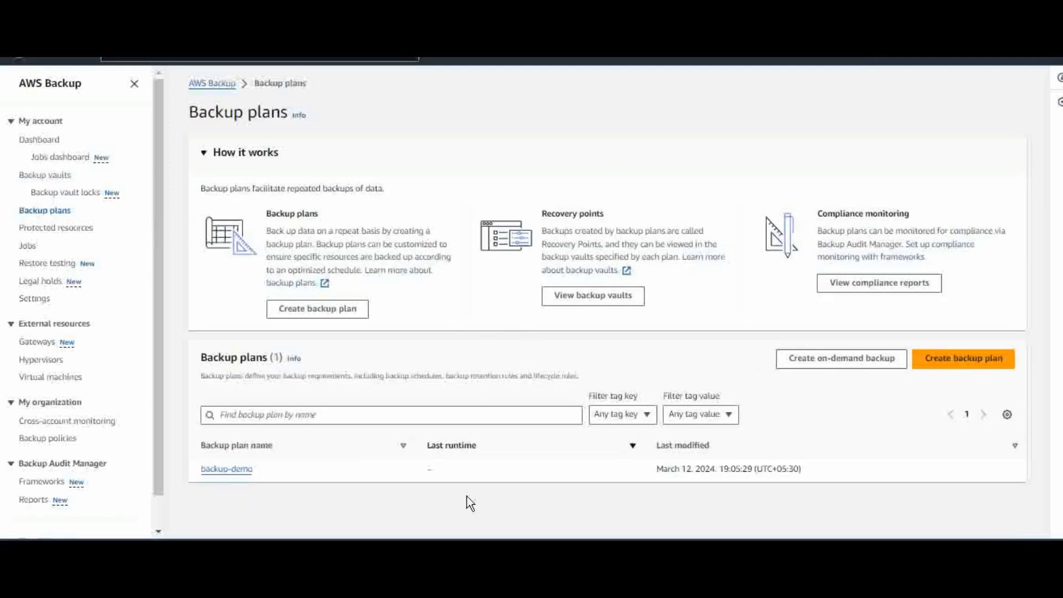
pyautogui.moveTo(263, 471); pyautogui.dragTo(218, 482)
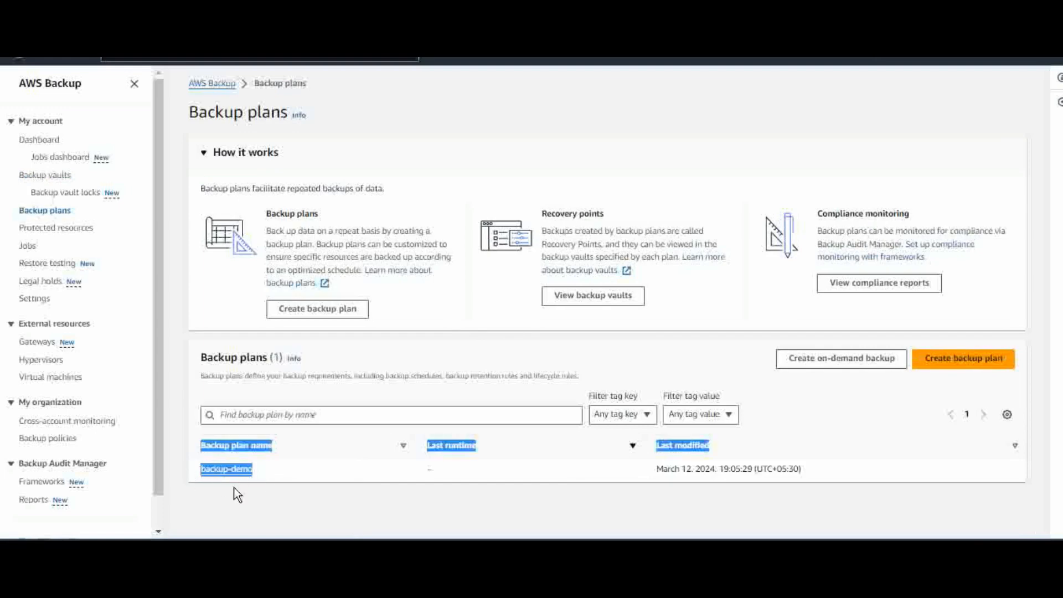
pyautogui.click(232, 491)
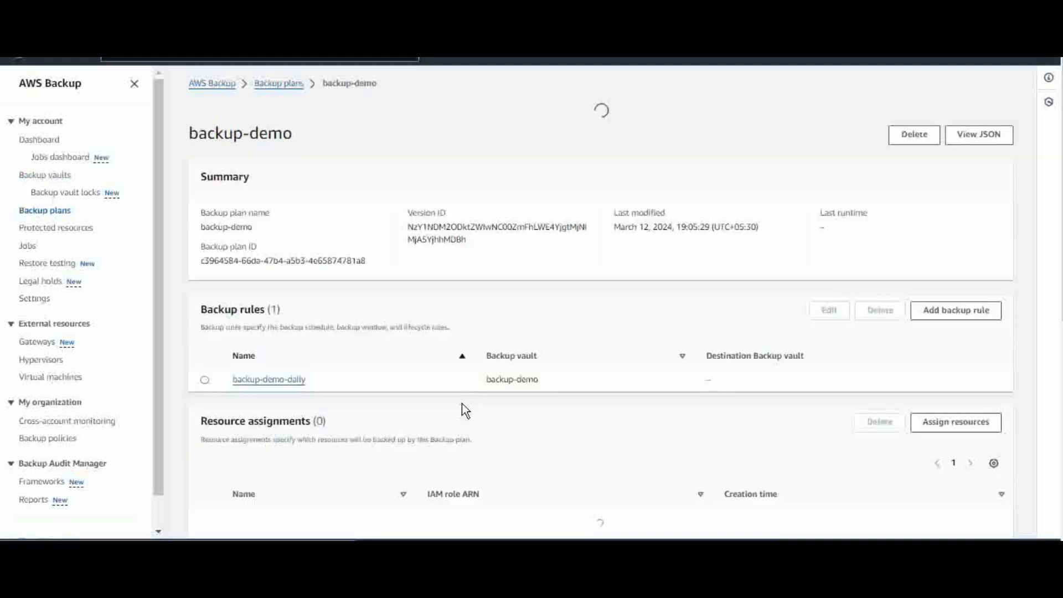
pyautogui.scroll(-1, 496, 390)
pyautogui.scroll(-3, 496, 390)
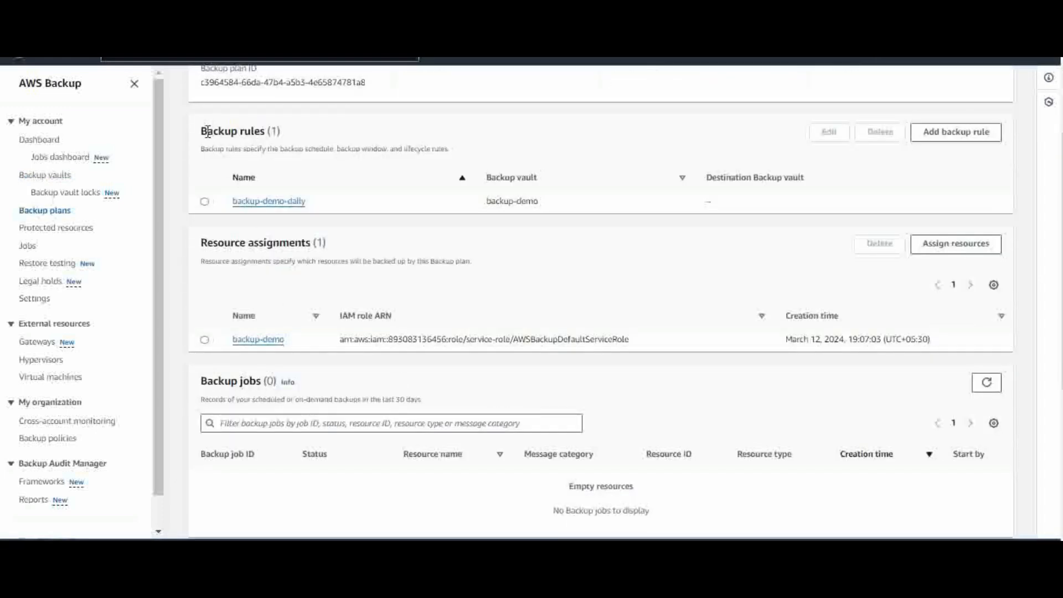
pyautogui.scroll(4, 294, 298)
pyautogui.scroll(-3, 215, 254)
pyautogui.moveTo(315, 203); pyautogui.dragTo(236, 202)
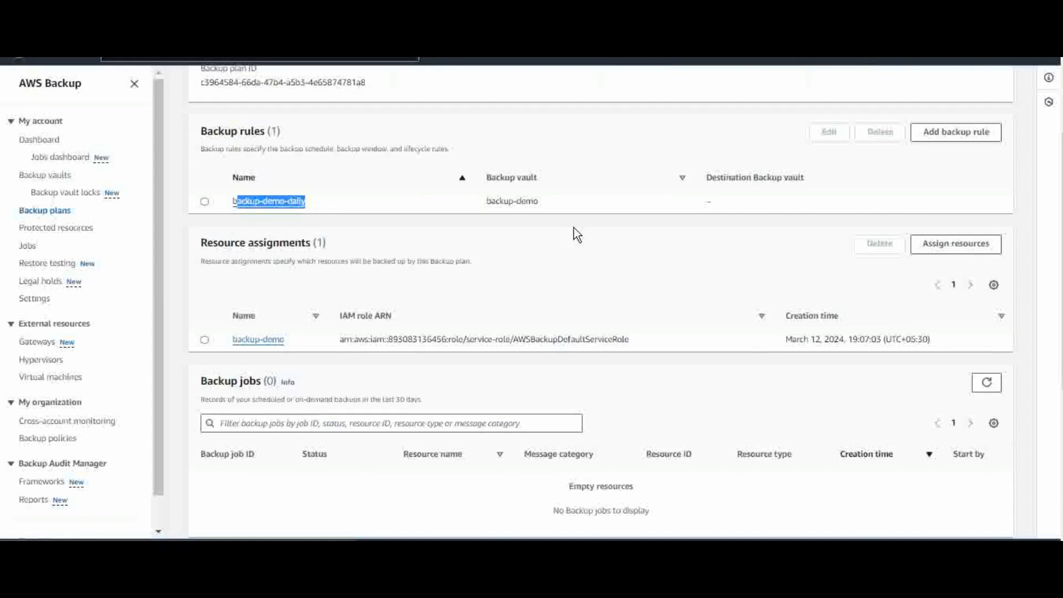
pyautogui.click(315, 221)
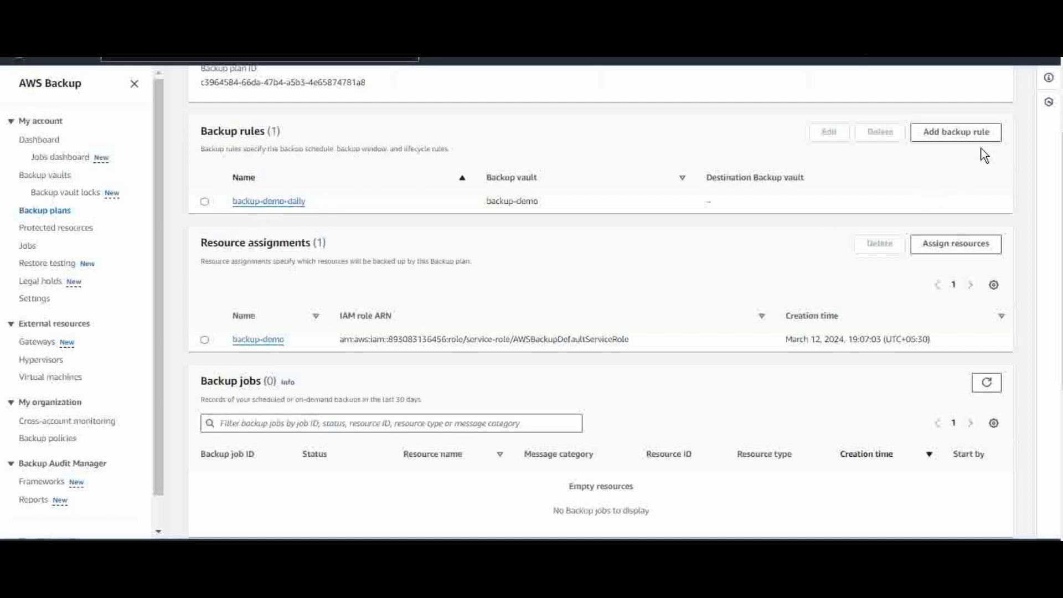
# Start another backup rule in the backup-demo plan, name it weekly and choose the backup-demo vault.
pyautogui.click(956, 138)
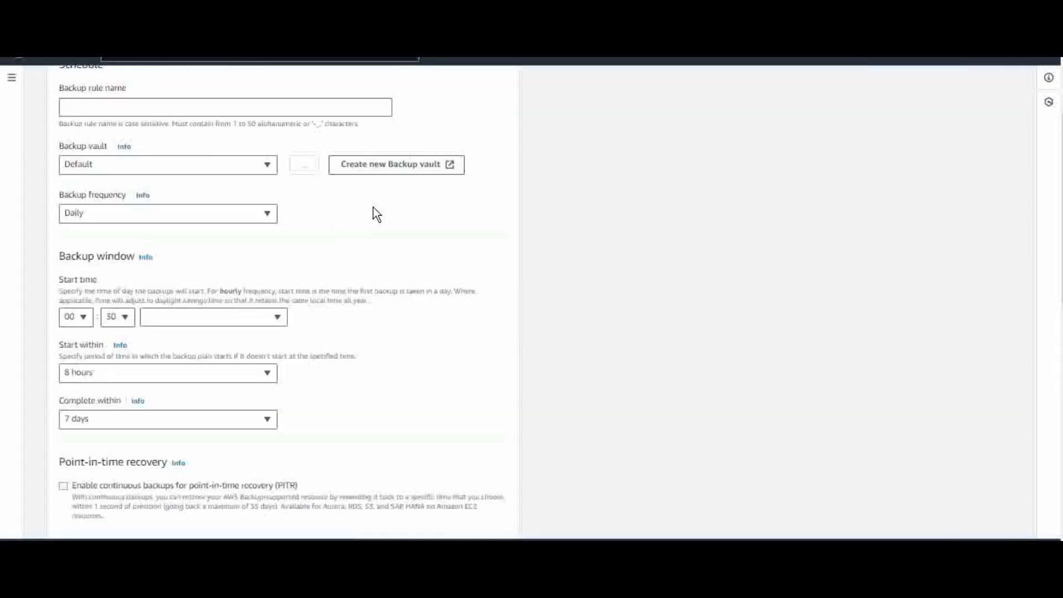
pyautogui.scroll(3, 178, 256)
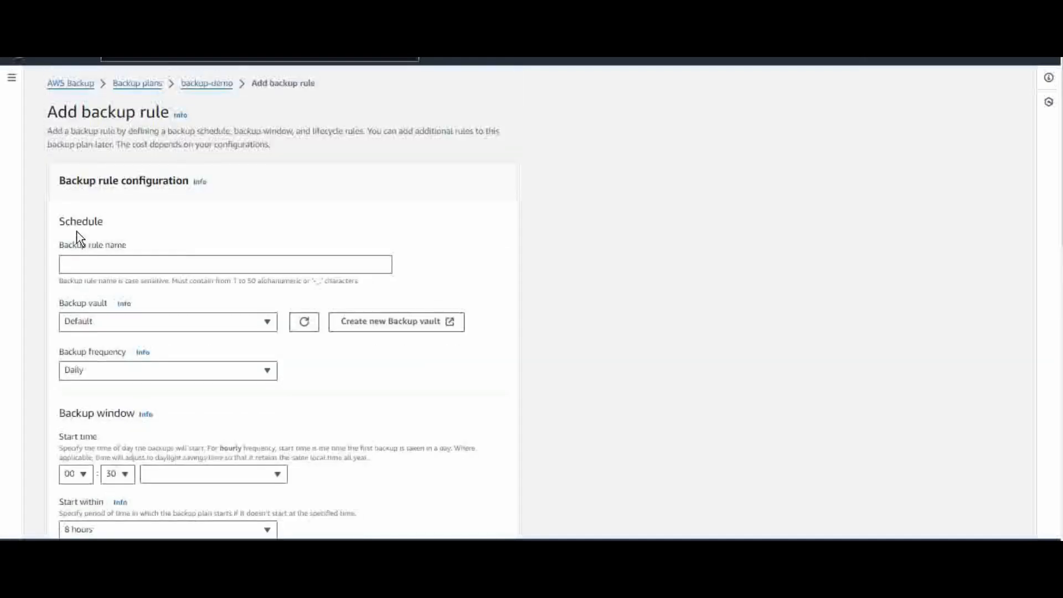
pyautogui.click(100, 262)
pyautogui.write('weekl')
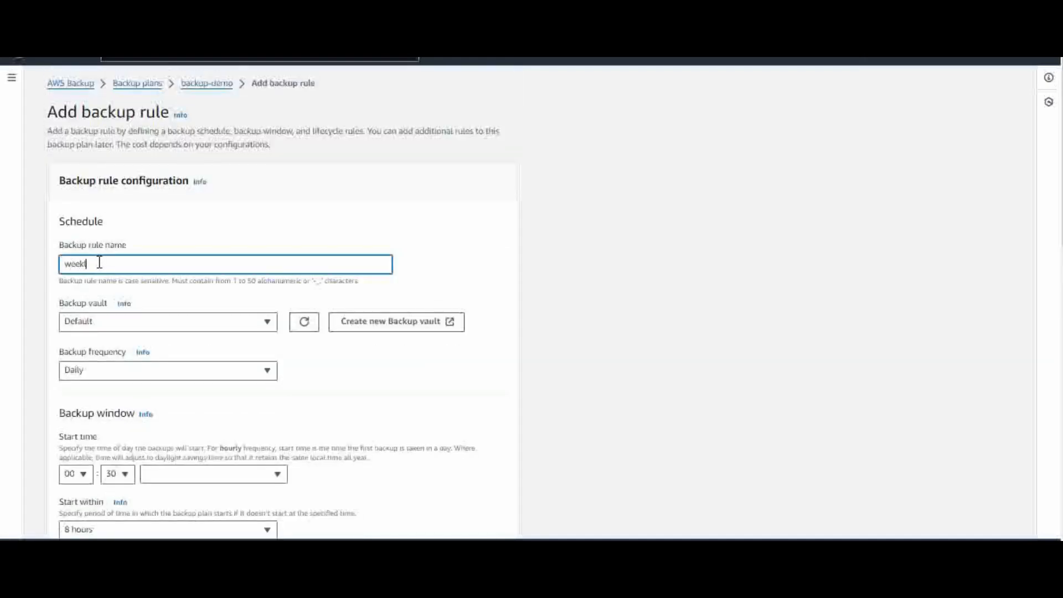
pyautogui.write('y')
pyautogui.scroll(-3, 237, 294)
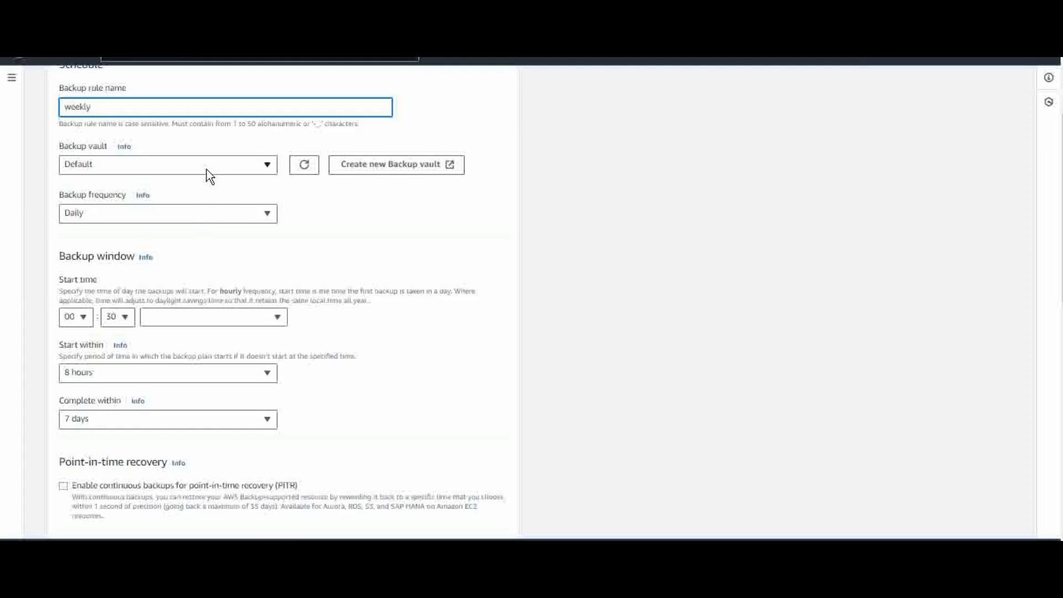
pyautogui.click(207, 170)
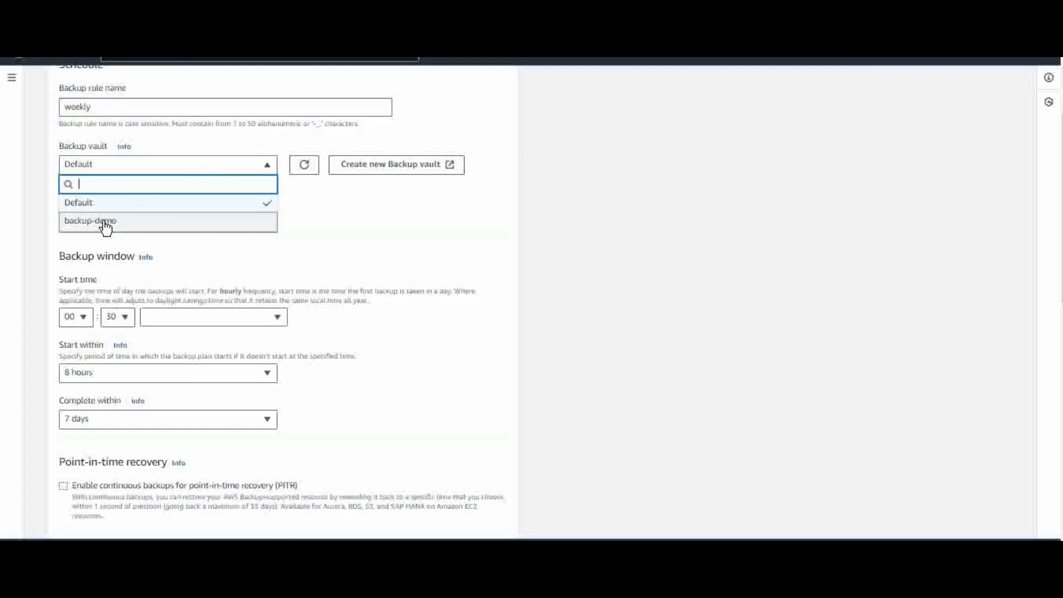
pyautogui.click(105, 222)
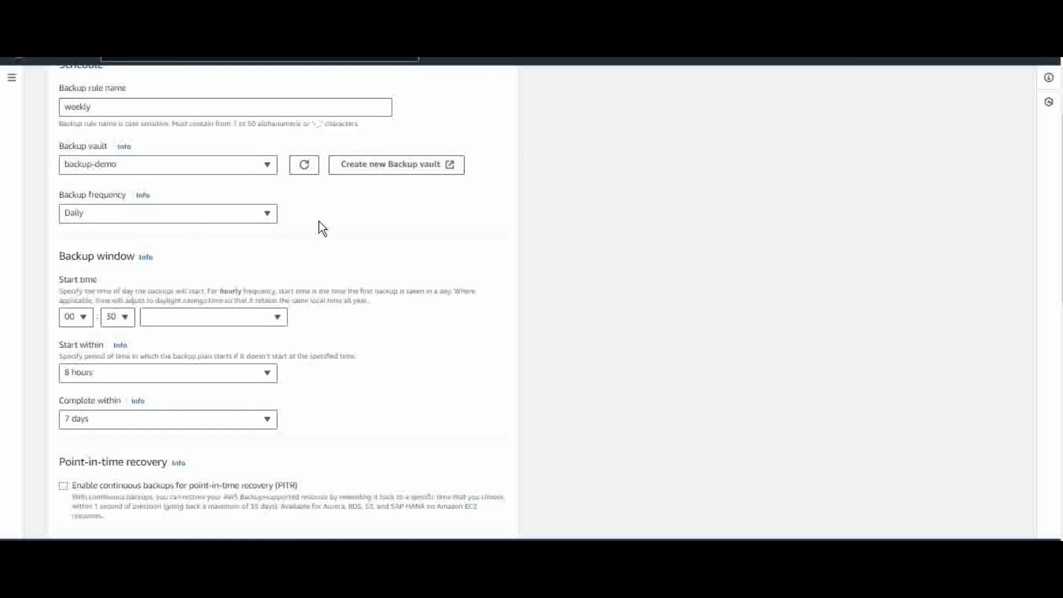
# Set the rule's backup frequency to Weekly, running on Sunday only.
pyautogui.click(186, 212)
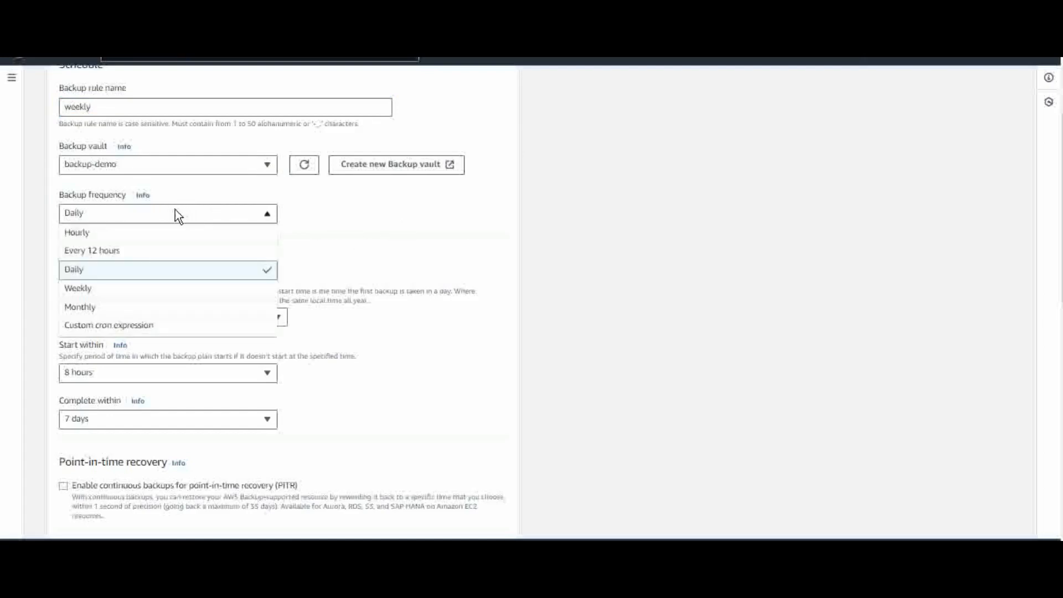
pyautogui.click(86, 289)
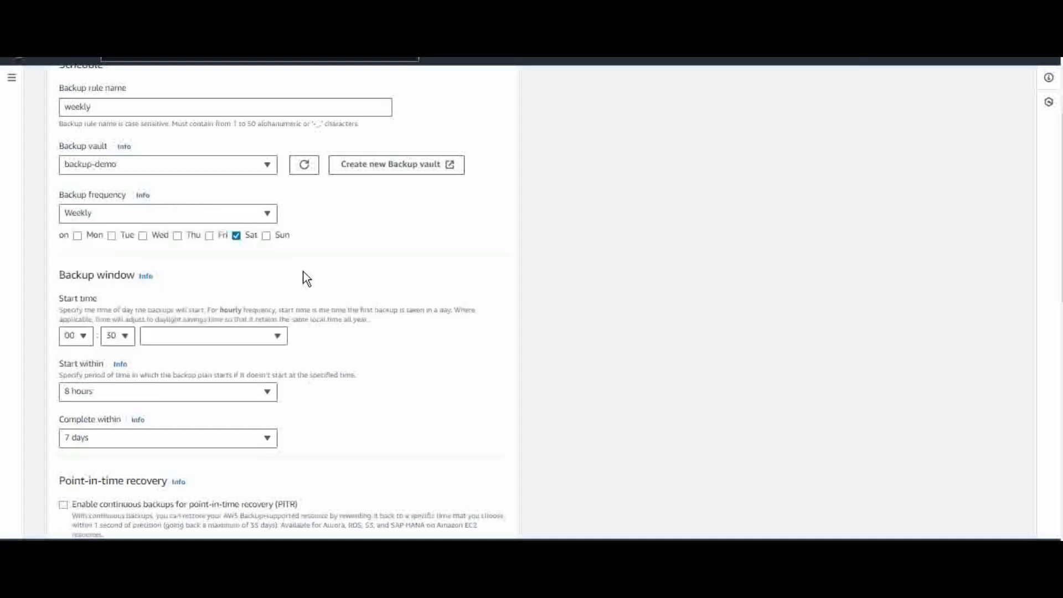
pyautogui.click(238, 237)
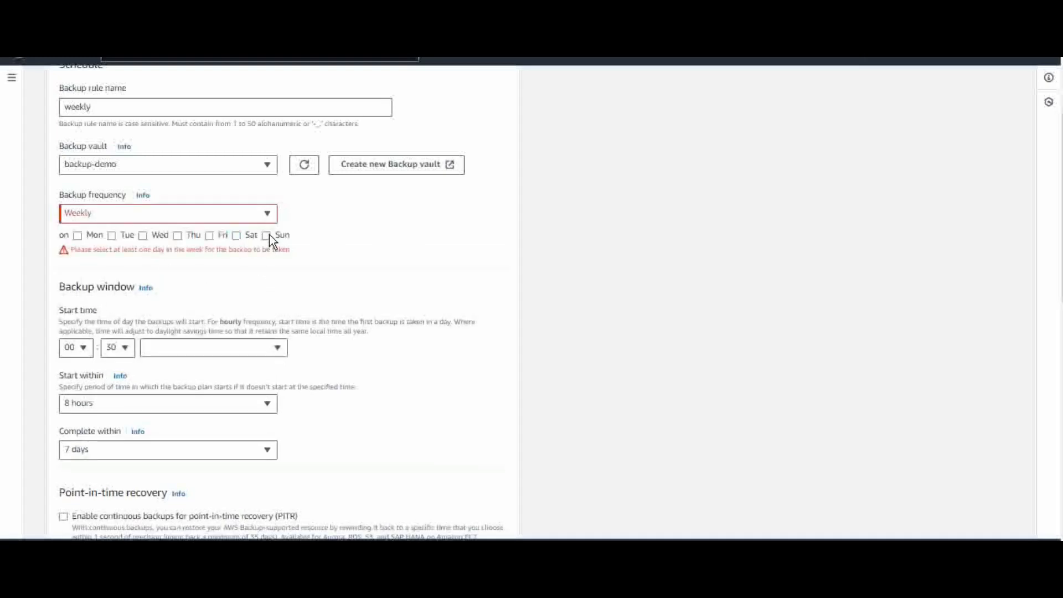
pyautogui.click(267, 236)
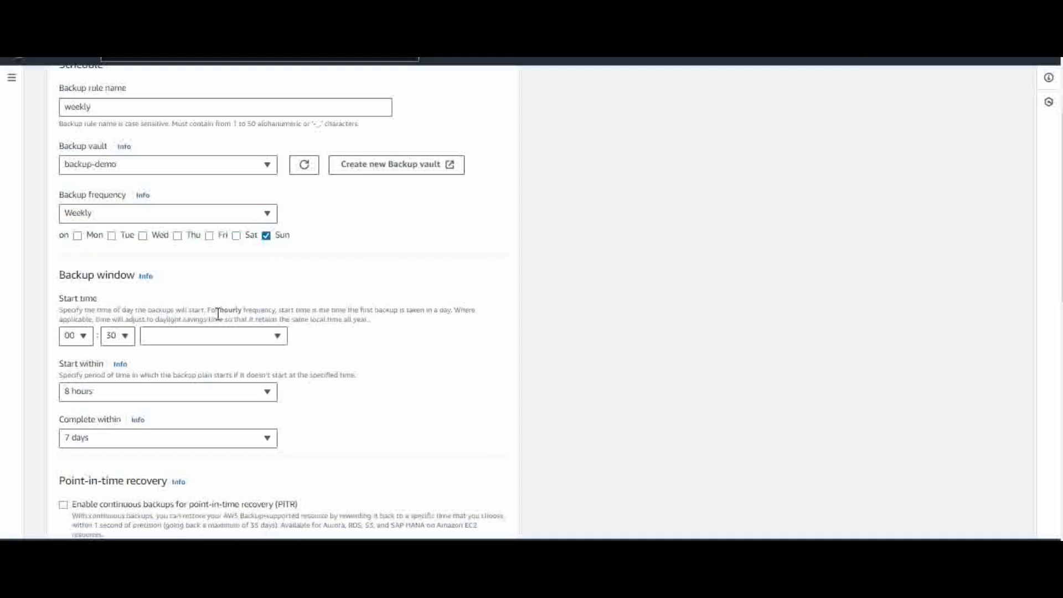
# Set the time zone of the backup window's start time to Asia/Kolkata (UTC+5.5:00).
pyautogui.scroll(-2, 367, 294)
pyautogui.scroll(-2, 370, 299)
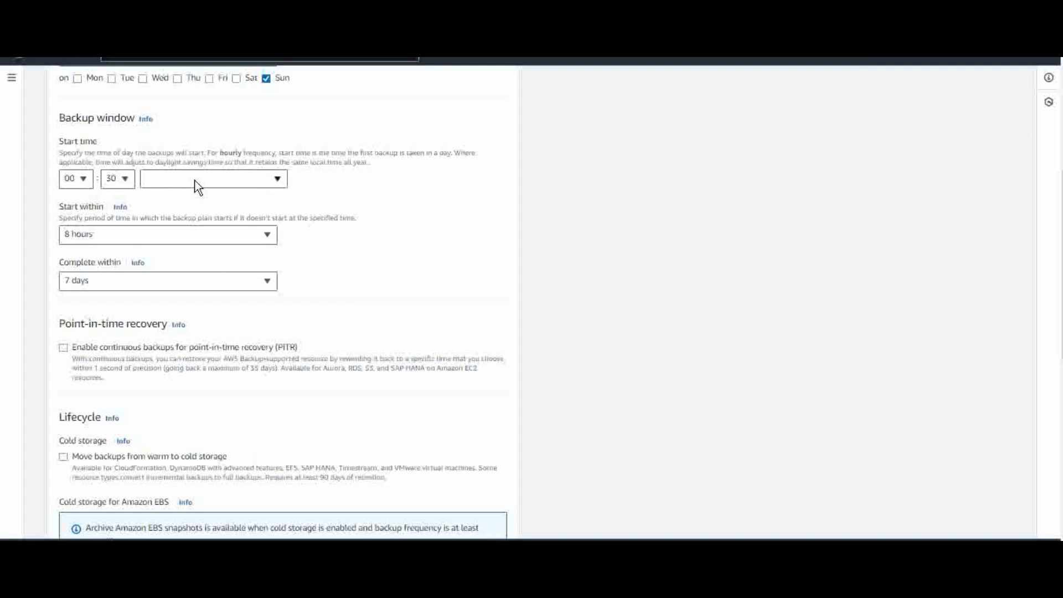
pyautogui.click(278, 179)
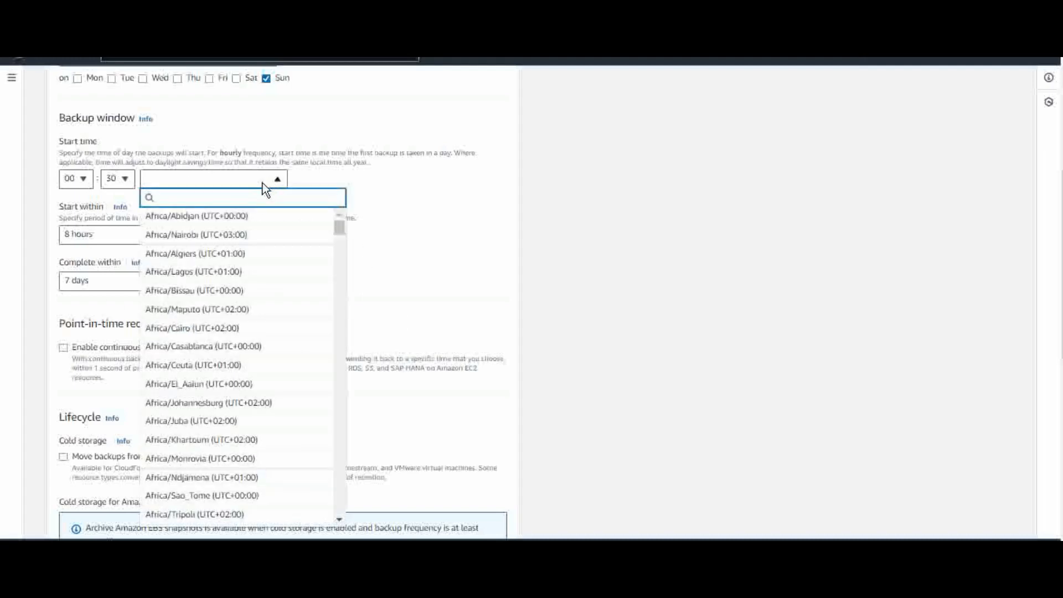
pyautogui.write('kolk')
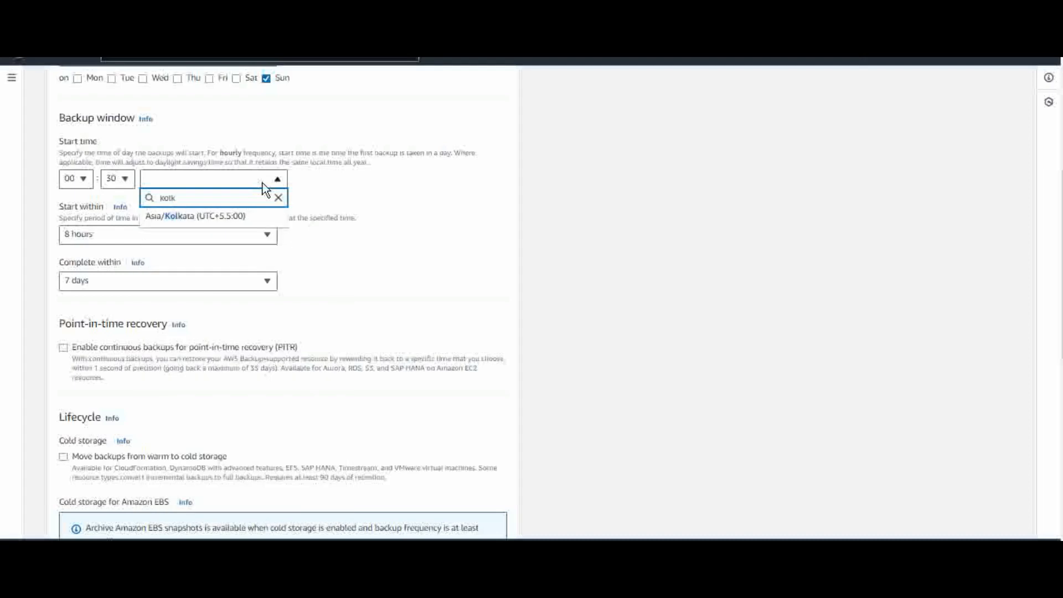
pyautogui.click(213, 216)
# Set the backup window to start within 1 hour and complete within 7 hours.
pyautogui.click(120, 237)
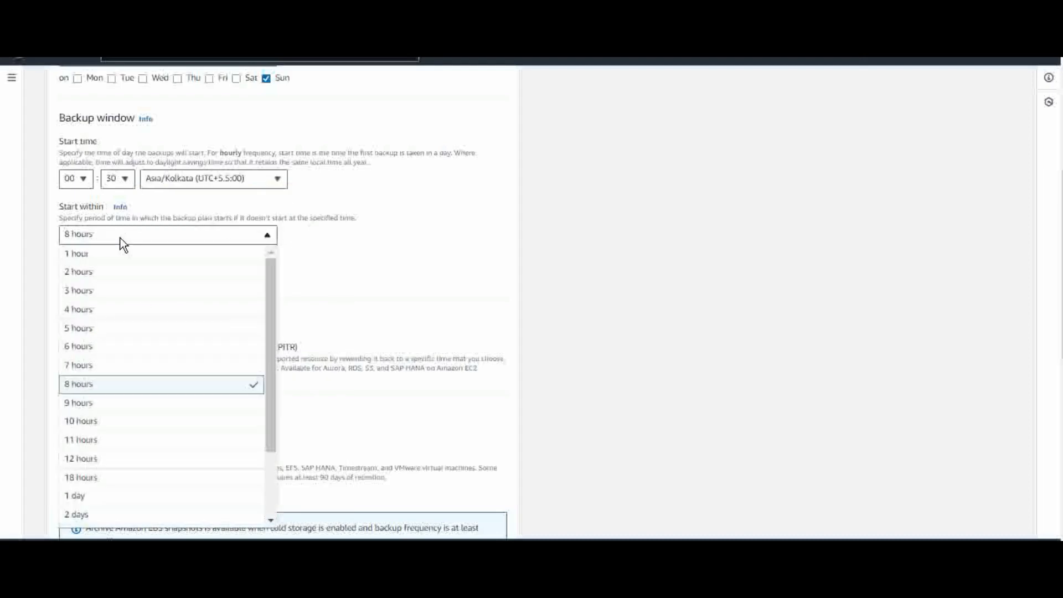
pyautogui.click(82, 256)
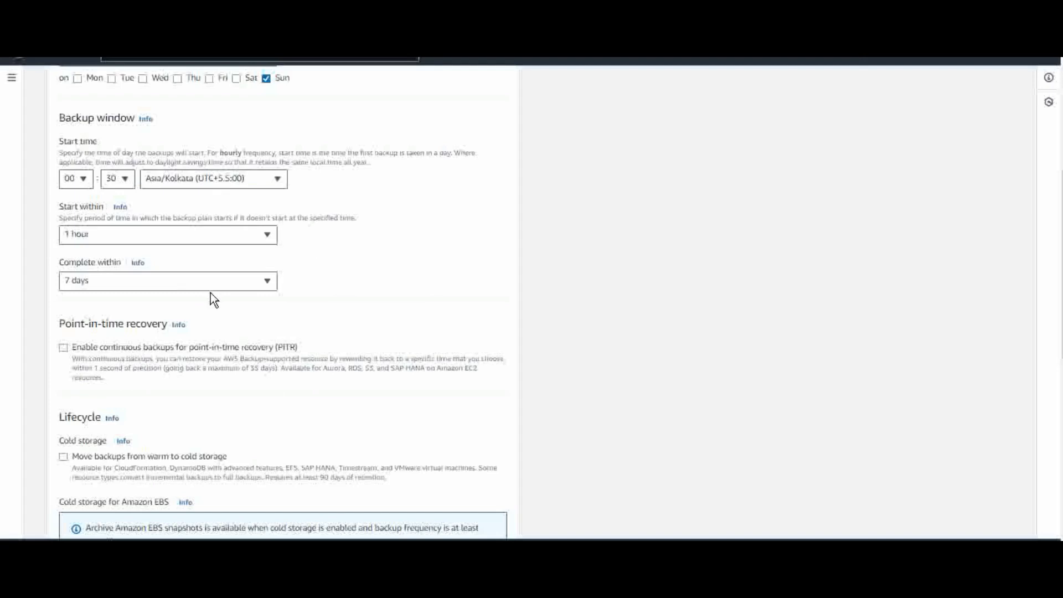
pyautogui.click(131, 282)
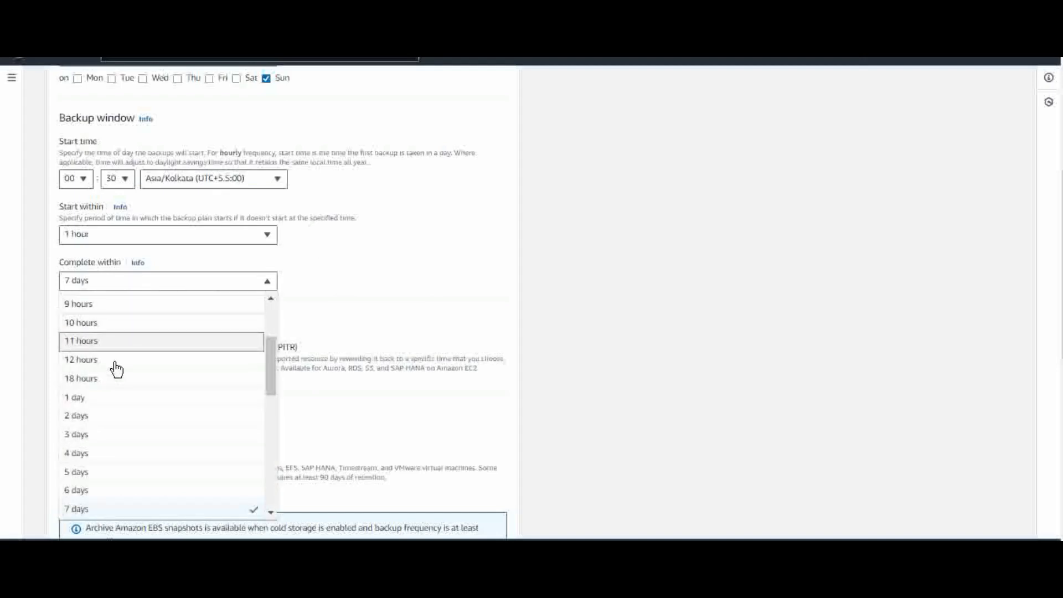
pyautogui.scroll(3, 116, 370)
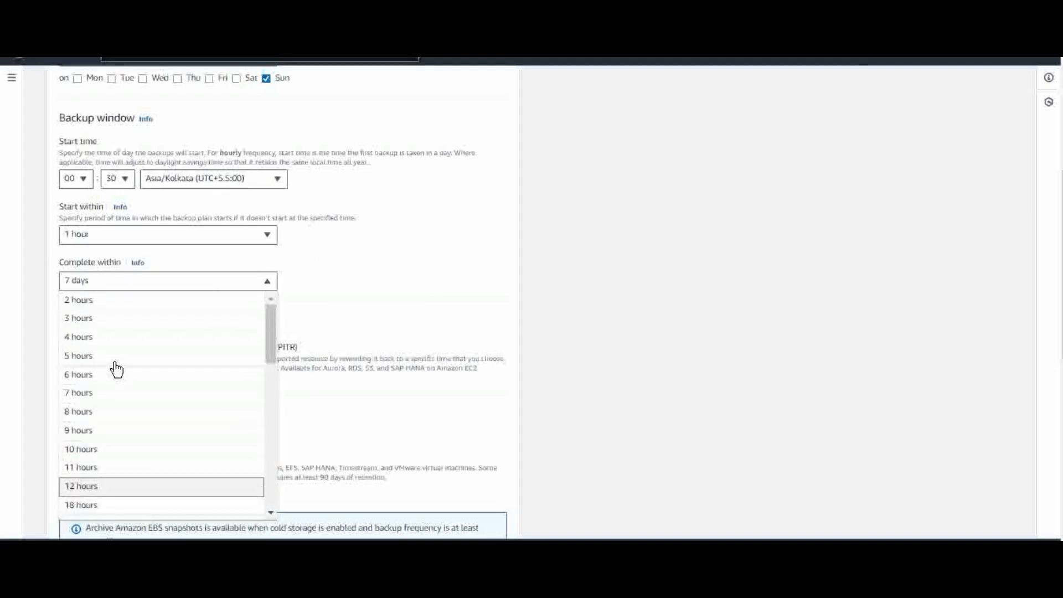
pyautogui.click(88, 394)
# Set the weekly rule's total retention period to 2 weeks and add the rule to the backup-demo plan.
pyautogui.scroll(-9, 468, 311)
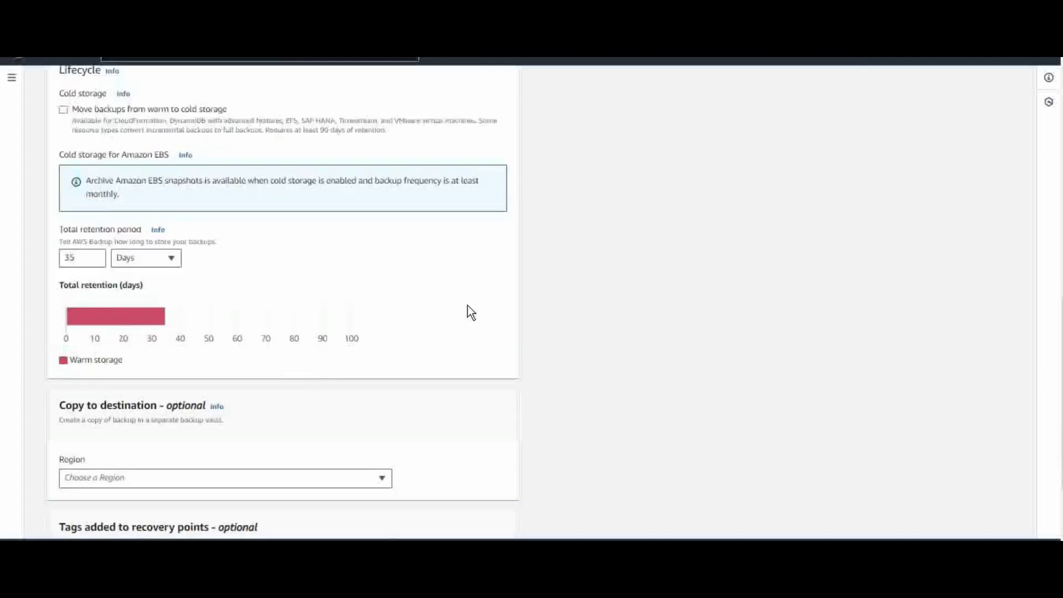
pyautogui.scroll(6, 468, 312)
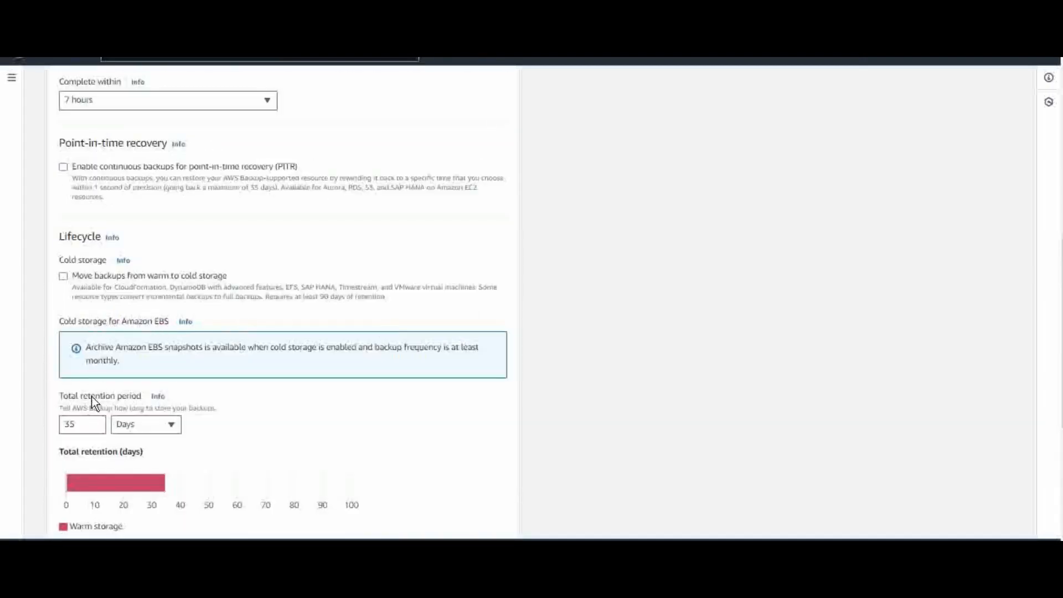
pyautogui.moveTo(86, 429); pyautogui.dragTo(4, 432)
pyautogui.click(354, 551)
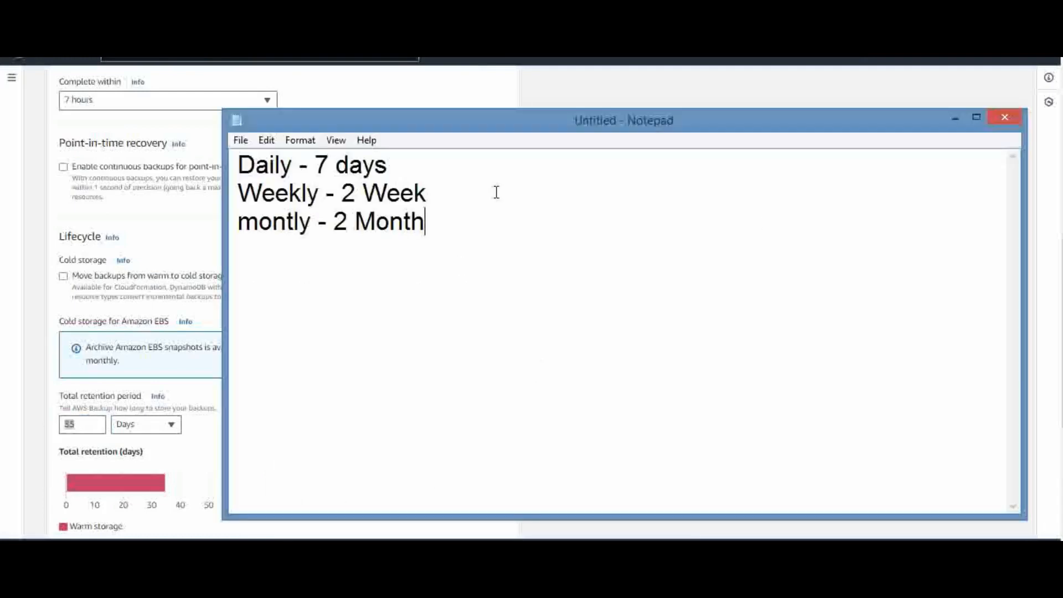
pyautogui.click(956, 118)
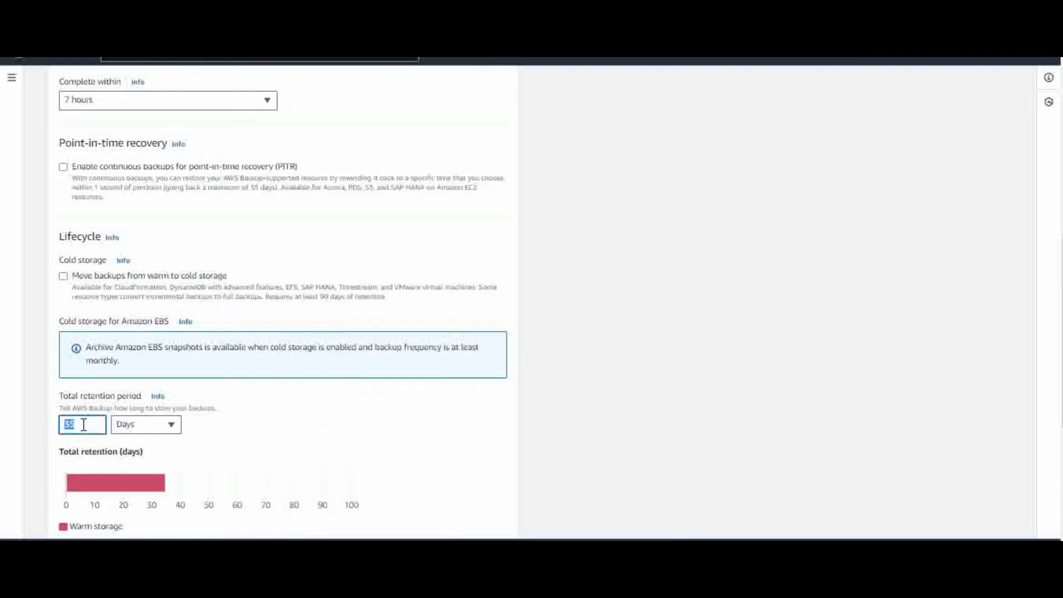
pyautogui.write('2')
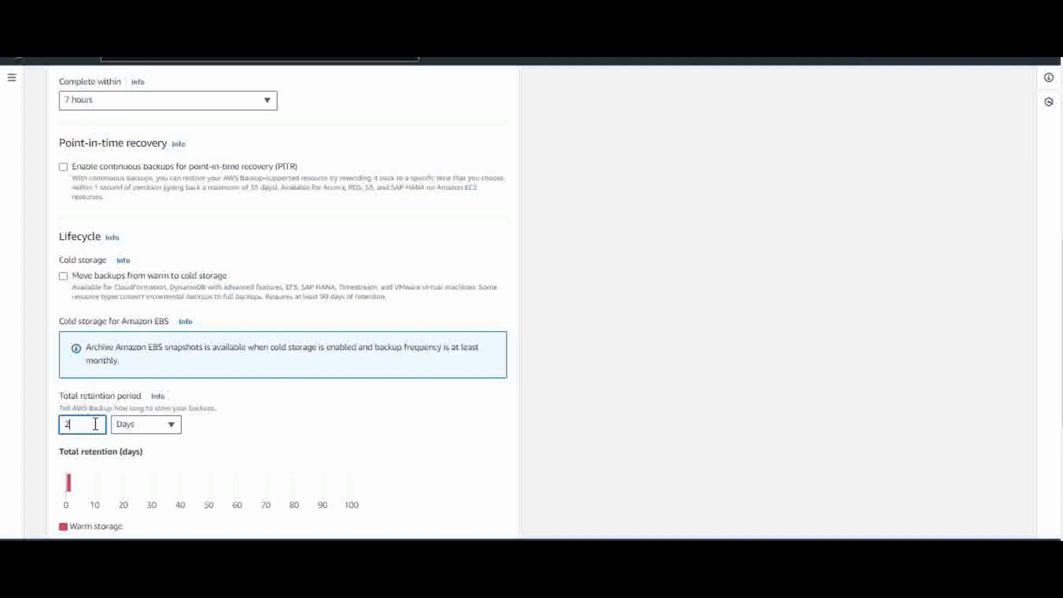
pyautogui.click(160, 424)
pyautogui.click(138, 346)
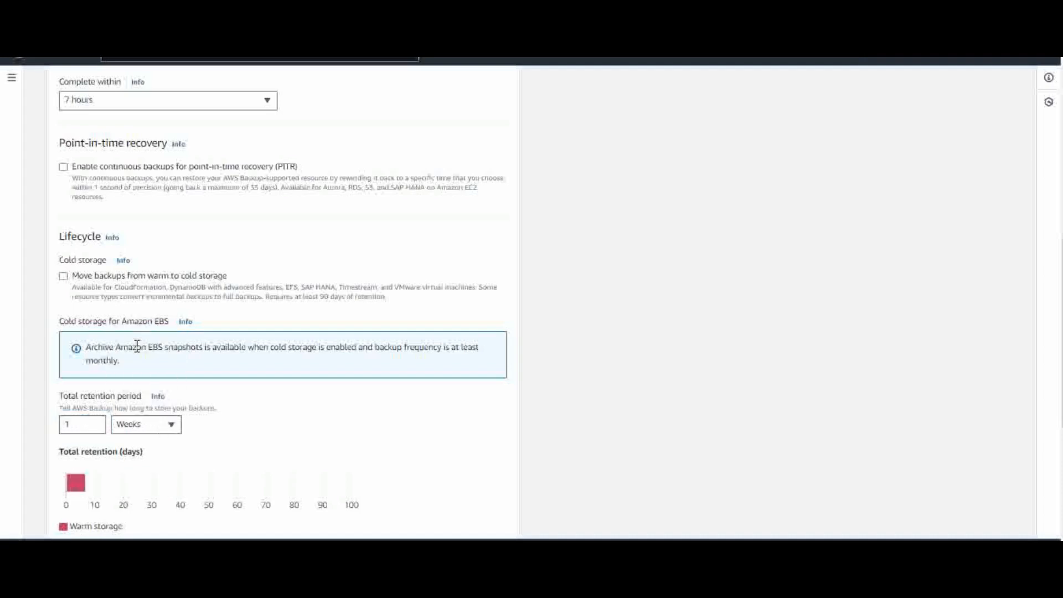
pyautogui.doubleClick(101, 424)
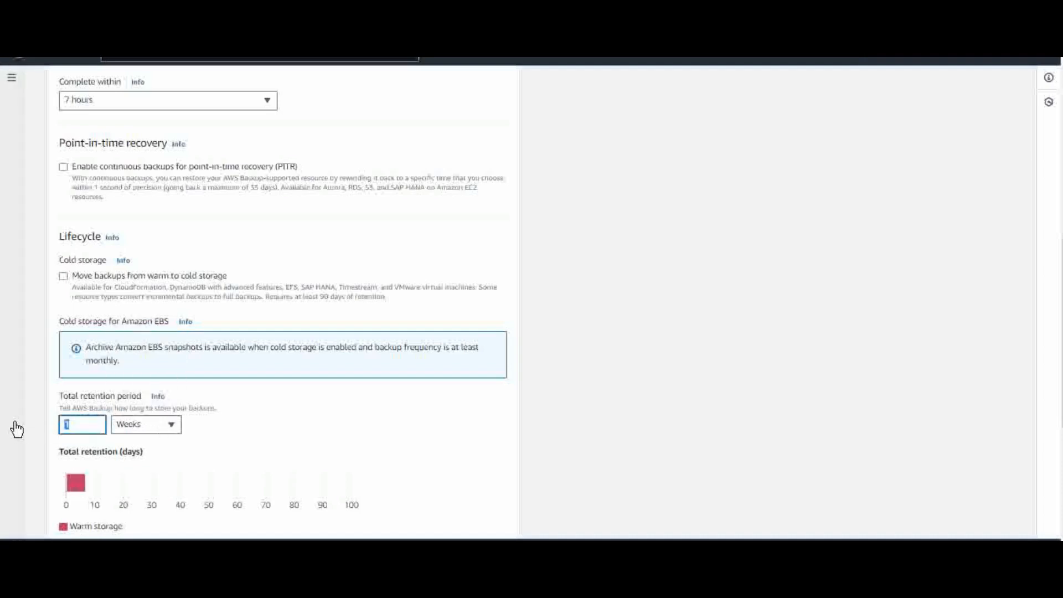
pyautogui.write('2')
pyautogui.scroll(-5, 715, 412)
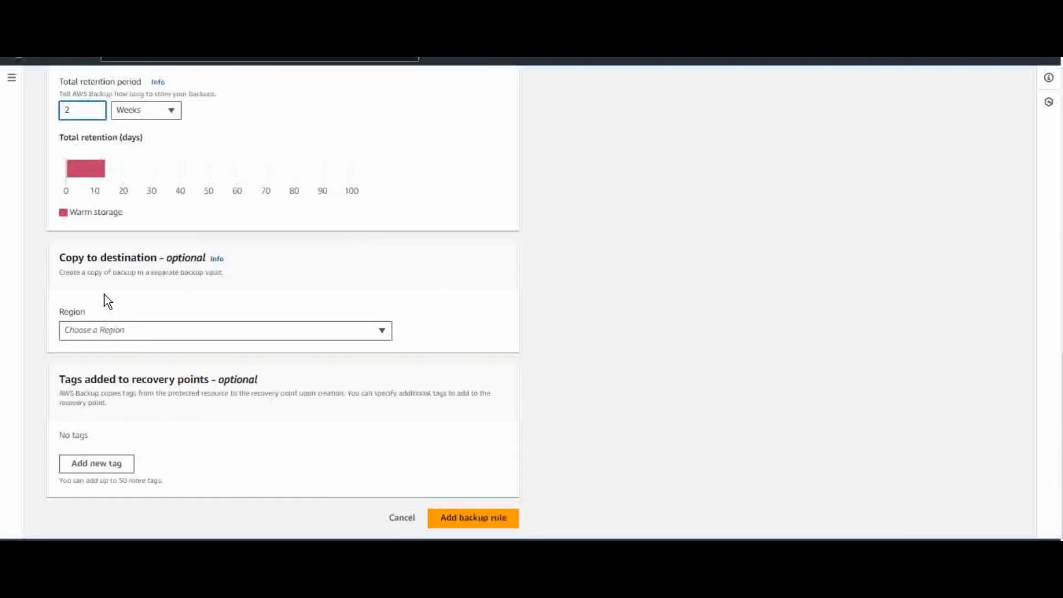
pyautogui.click(485, 524)
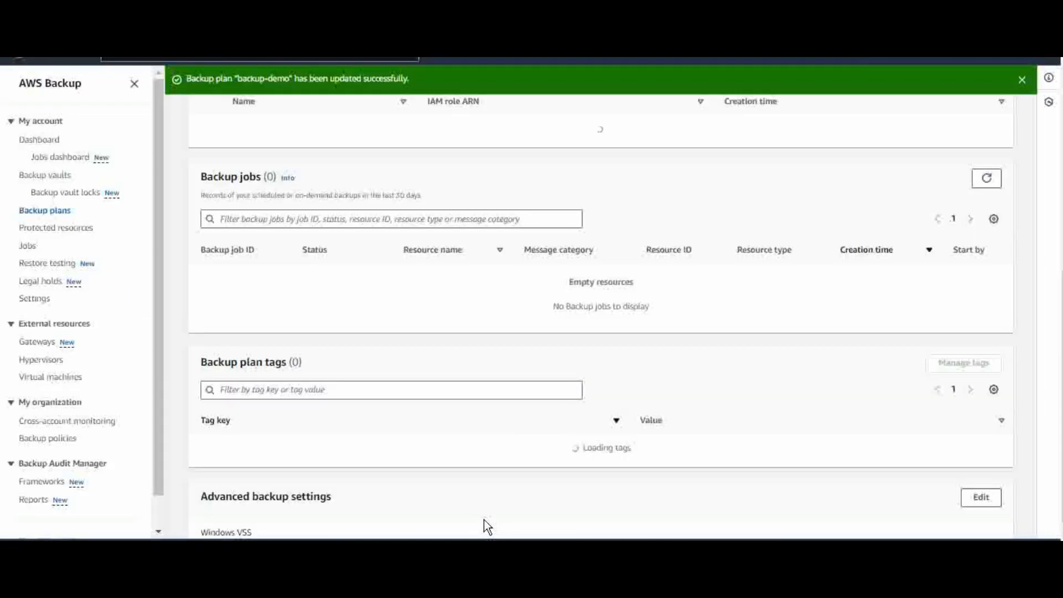
# Review the backup-demo plan's backup rules and the IAM role of its resource assignment.
pyautogui.scroll(5, 498, 392)
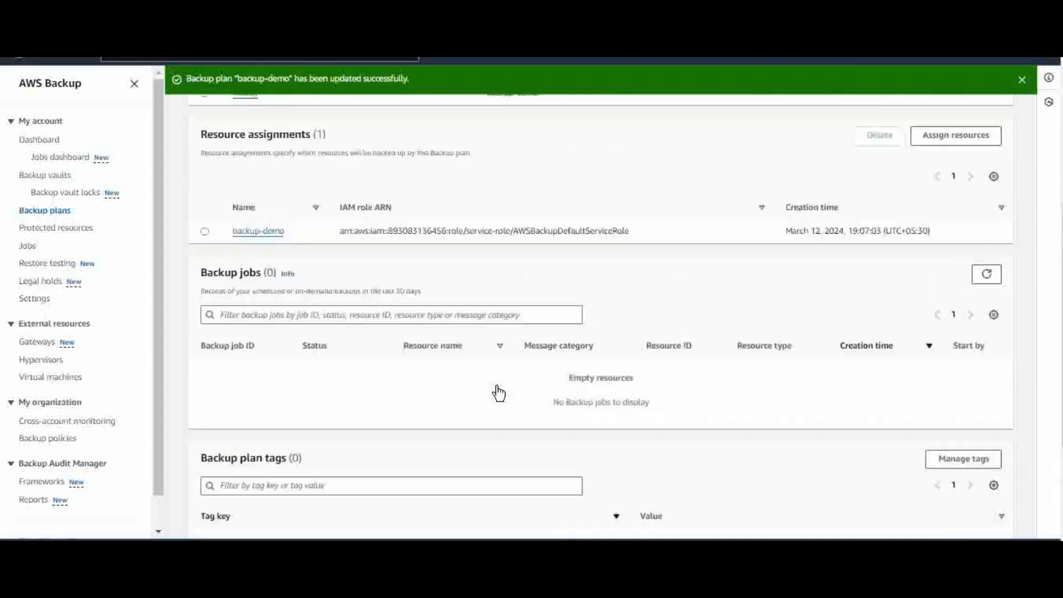
pyautogui.moveTo(275, 282); pyautogui.dragTo(236, 266)
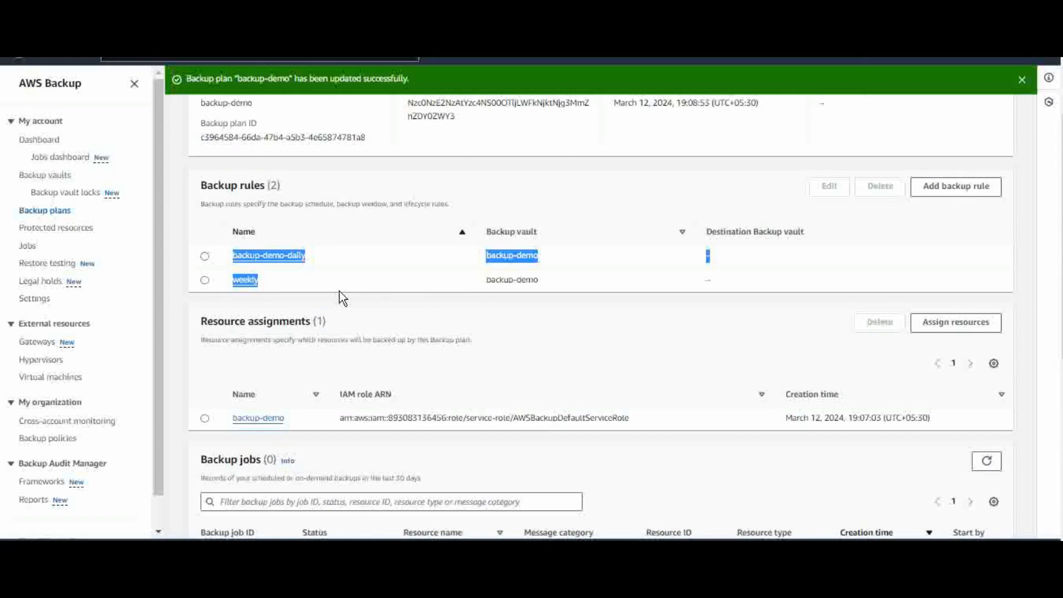
pyautogui.scroll(-3, 340, 291)
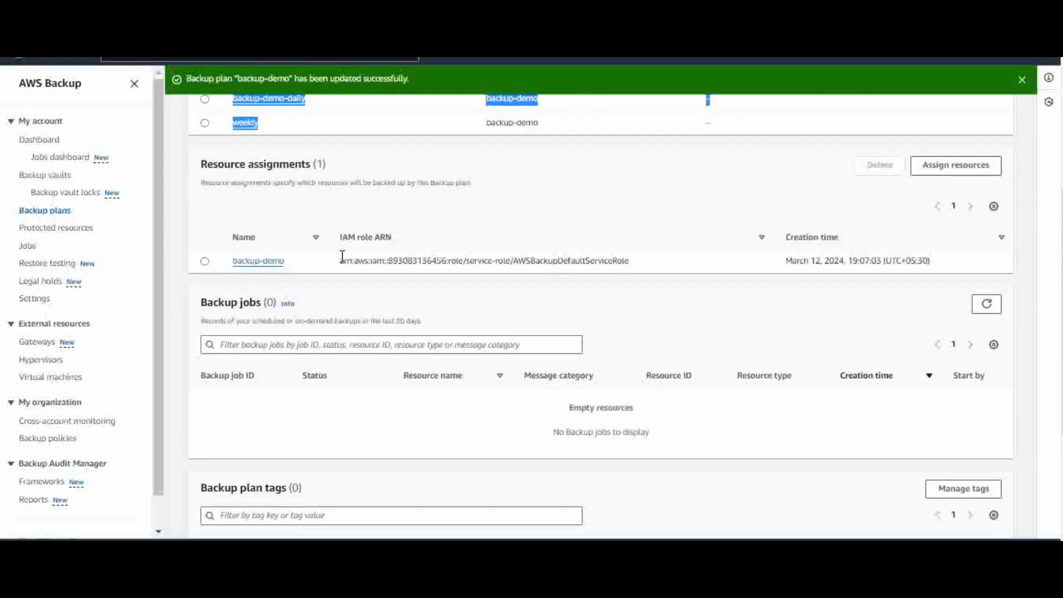
pyautogui.moveTo(341, 260); pyautogui.dragTo(630, 263)
# Compare the resource ID in the backup-demo resource assignment with the EC2 instance's ID, and return to the backup-demo plan.
pyautogui.click(257, 262)
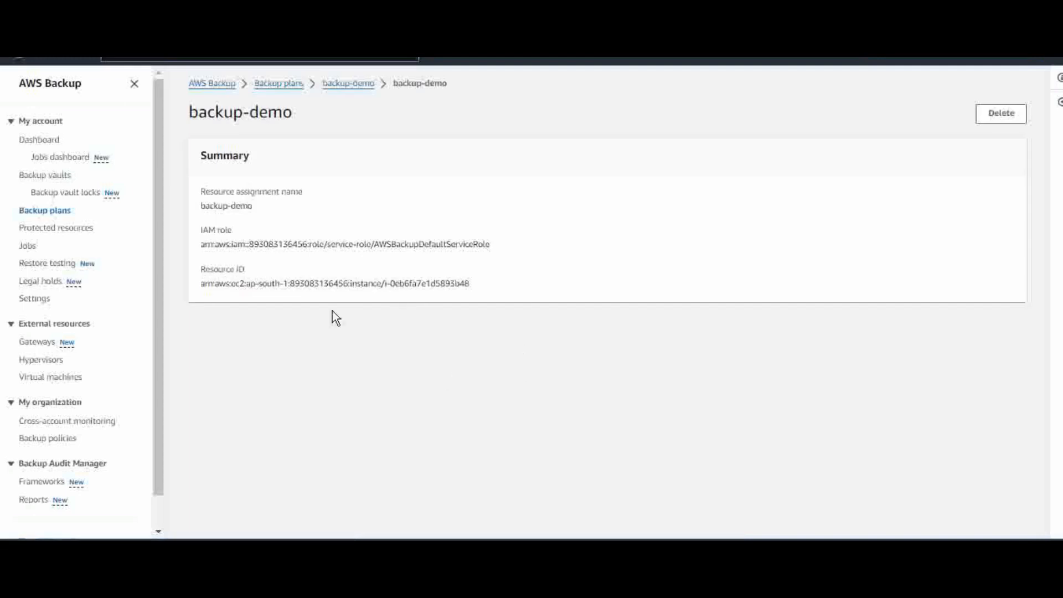
pyautogui.moveTo(386, 284); pyautogui.dragTo(483, 292)
pyautogui.hotkey('ctrl', 'Tab')
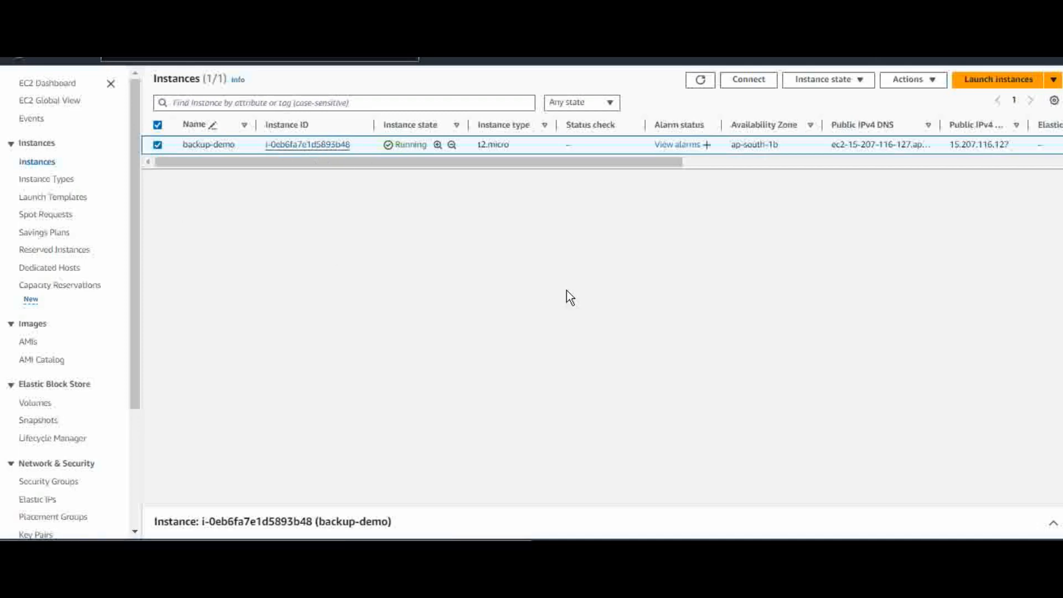
pyautogui.click(331, 145)
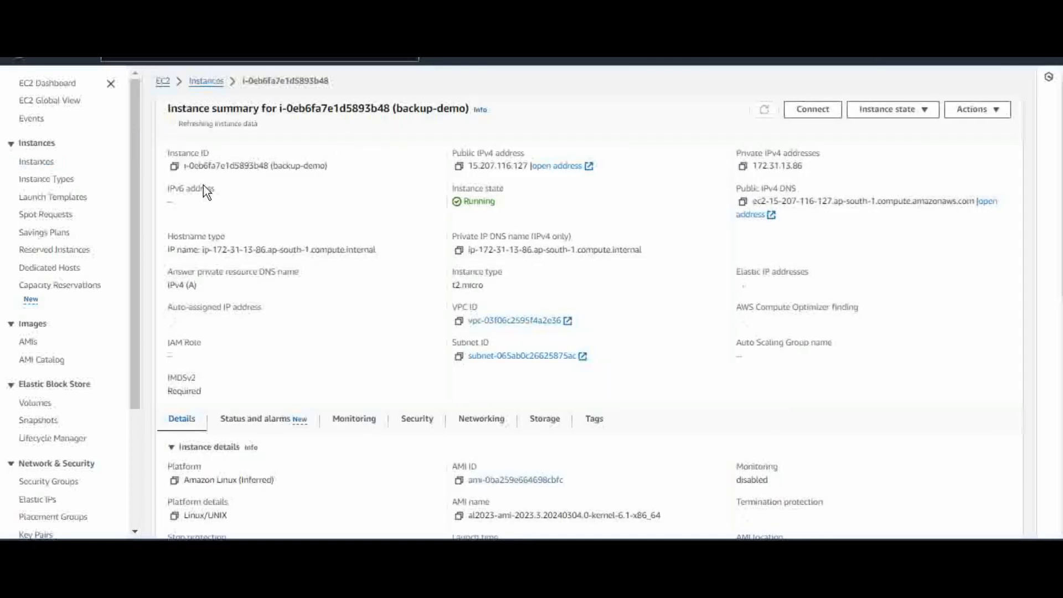
pyautogui.click(174, 166)
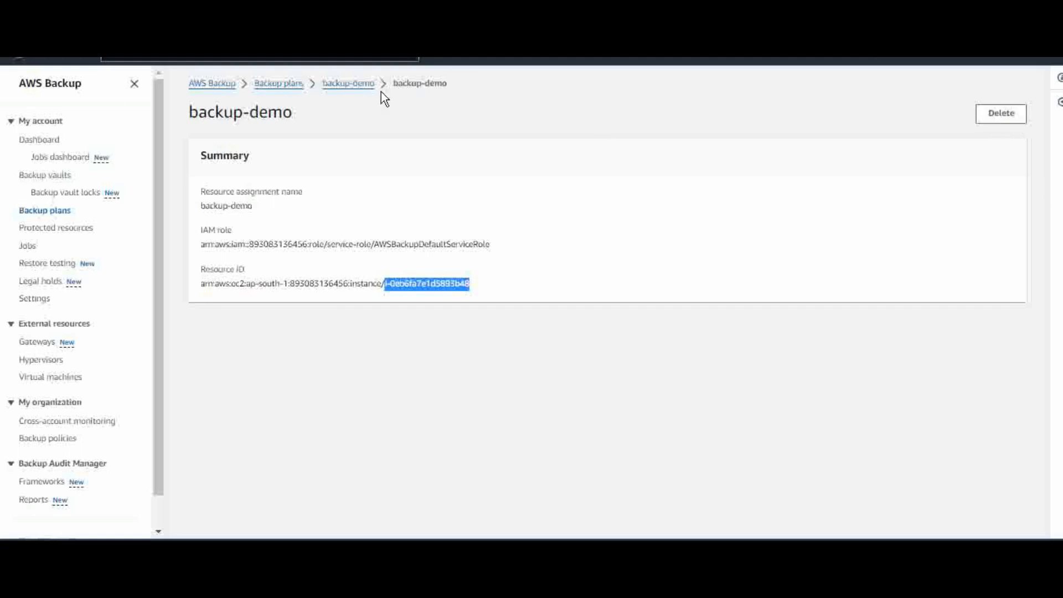
pyautogui.click(351, 91)
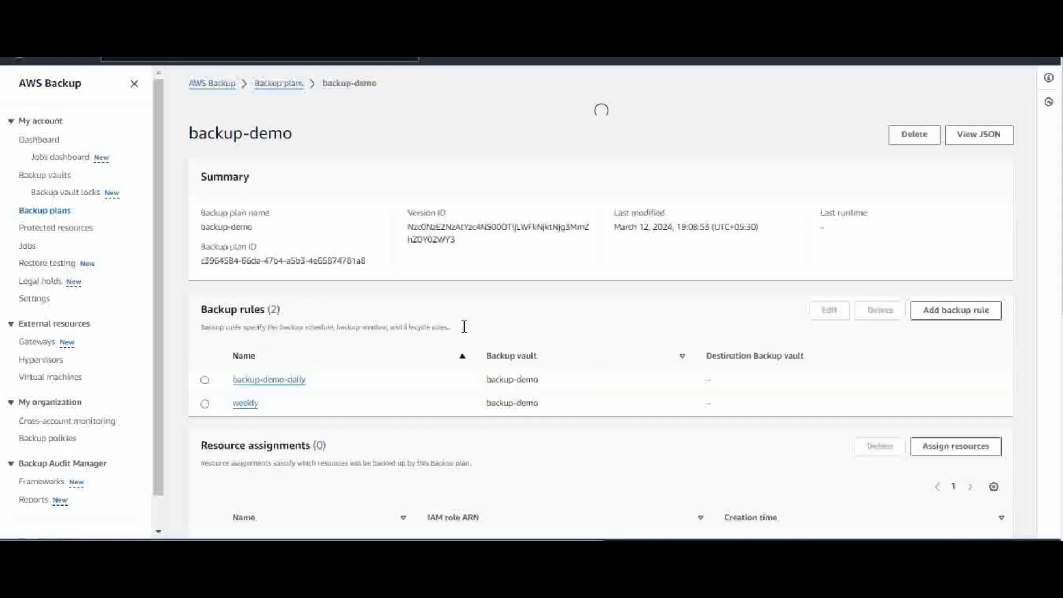
pyautogui.scroll(-5, 433, 428)
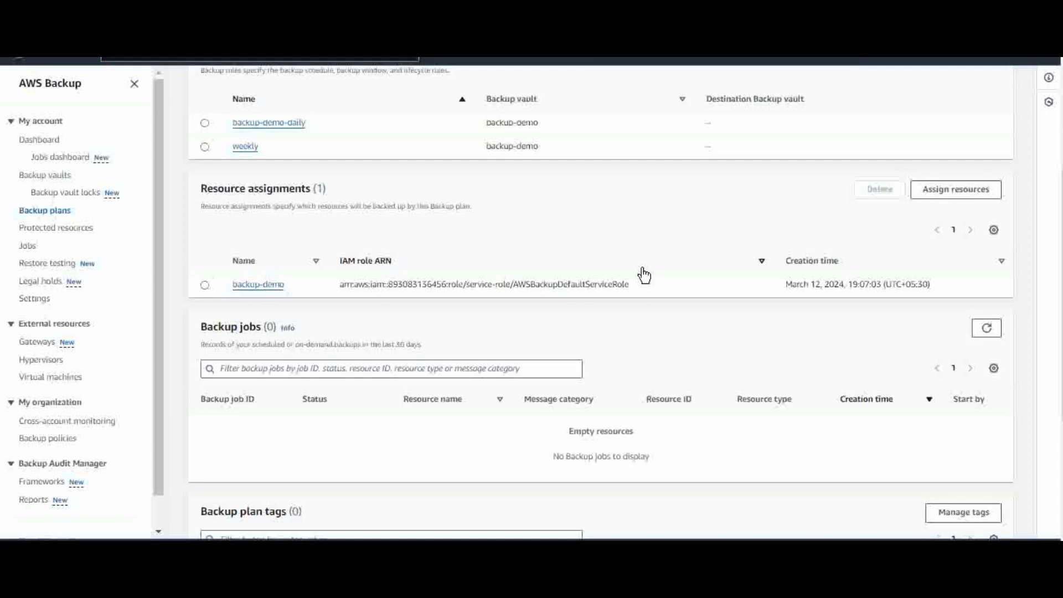
pyautogui.scroll(4, 644, 275)
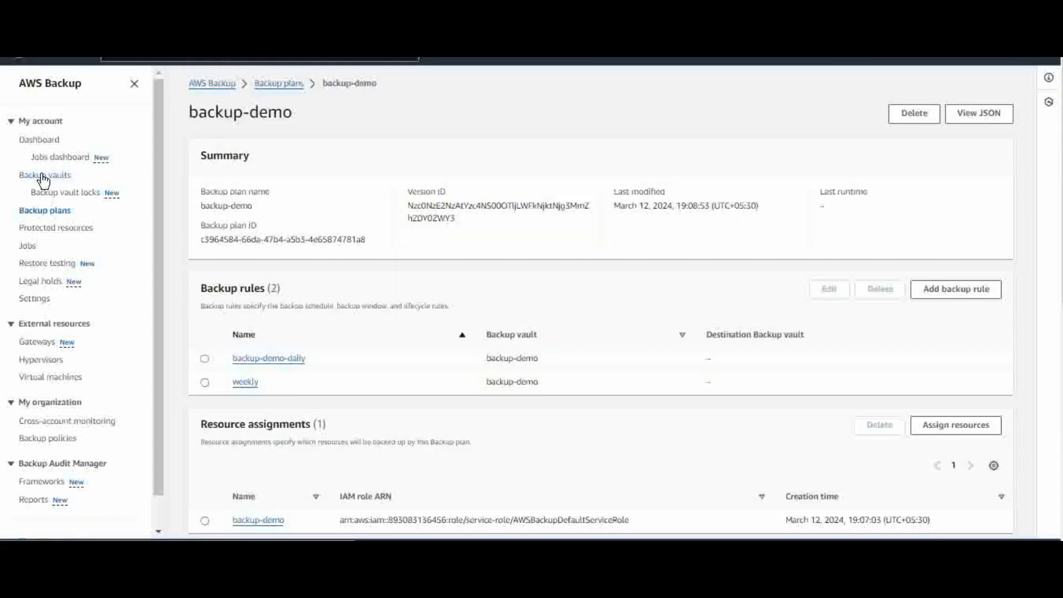
# Check the backup-demo vault's recovery points and go back to the list of backup vaults.
pyautogui.click(44, 176)
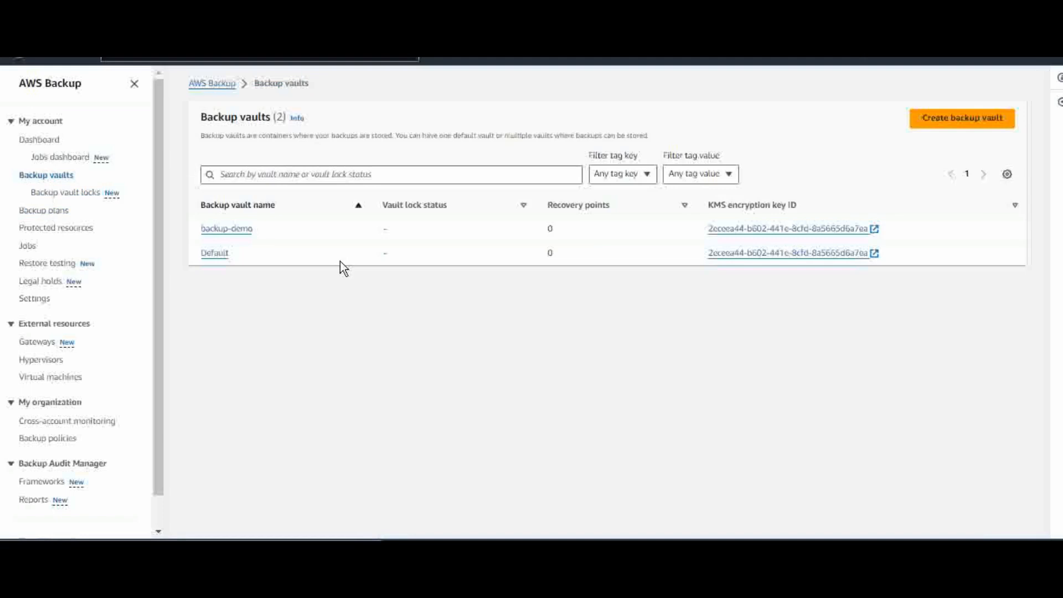
pyautogui.click(227, 230)
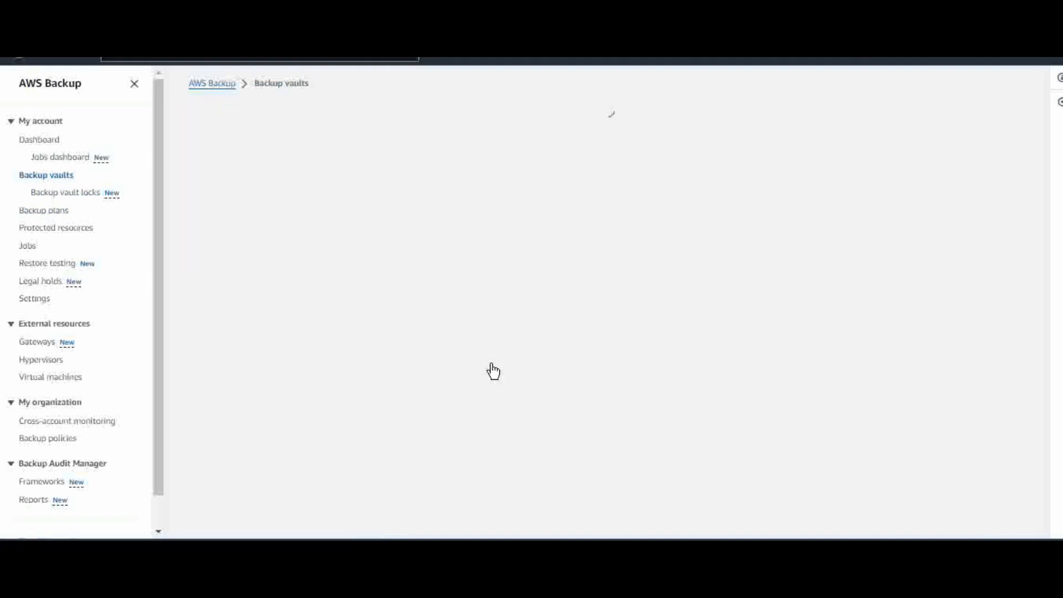
pyautogui.scroll(-3, 492, 370)
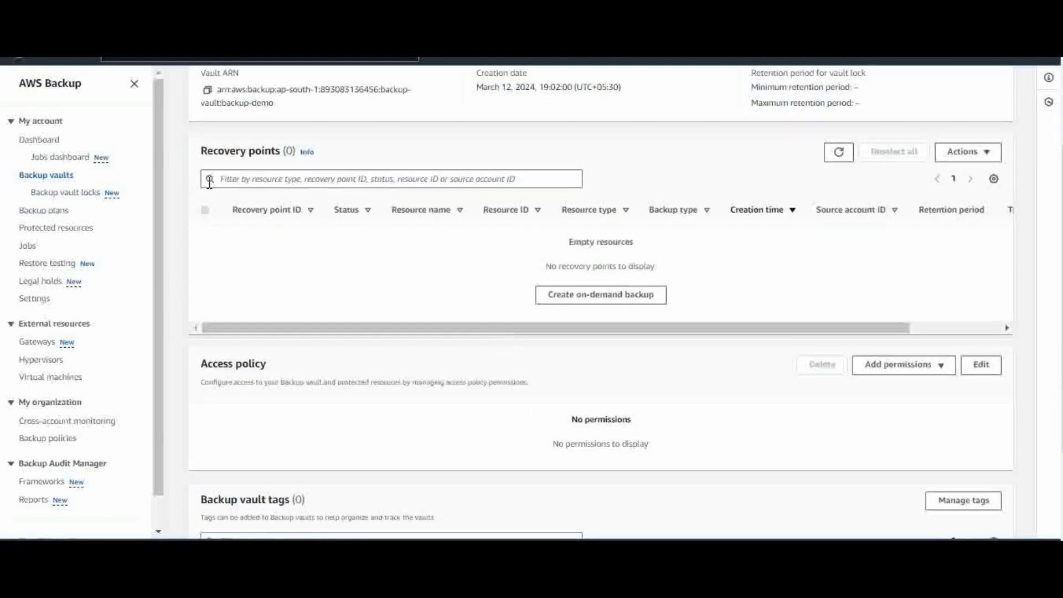
pyautogui.moveTo(200, 151); pyautogui.dragTo(295, 153)
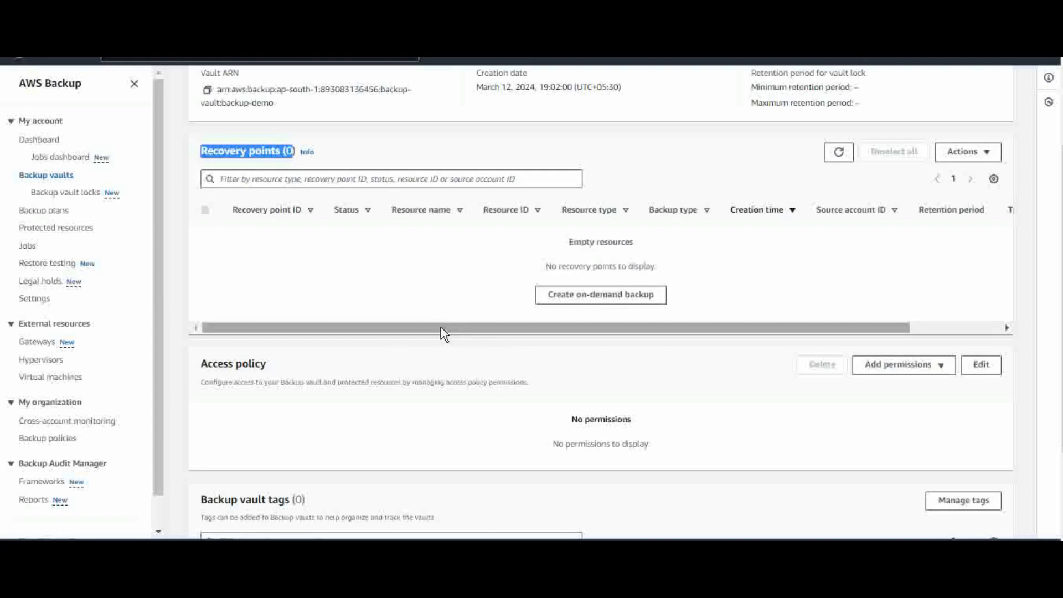
pyautogui.hotkey('alt', 'Left')
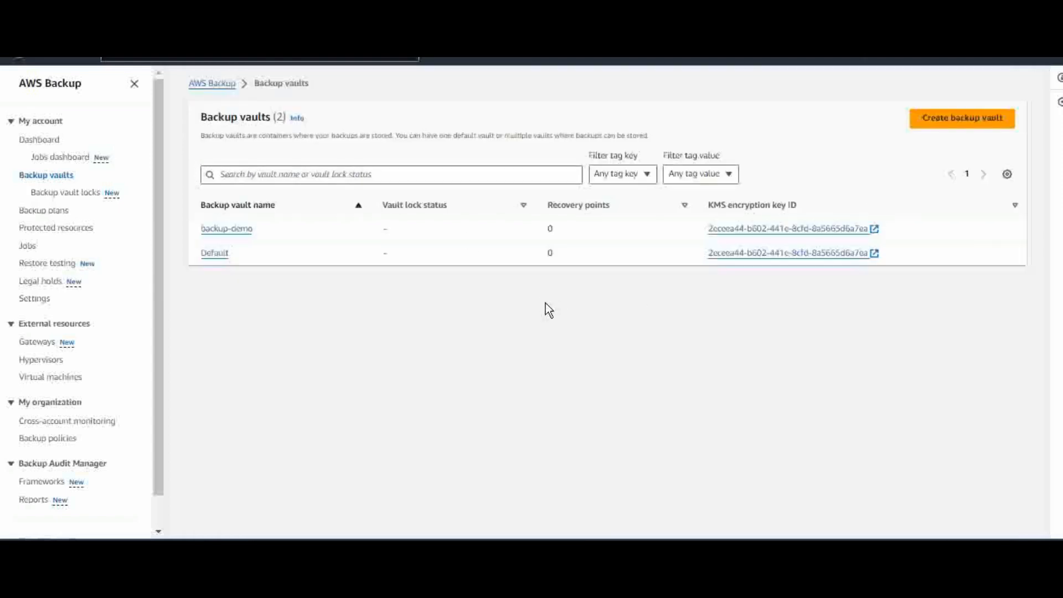
# Reopen the backup-demo vault and view the image and template actions available for the backup-demo EC2 instance.
pyautogui.click(227, 231)
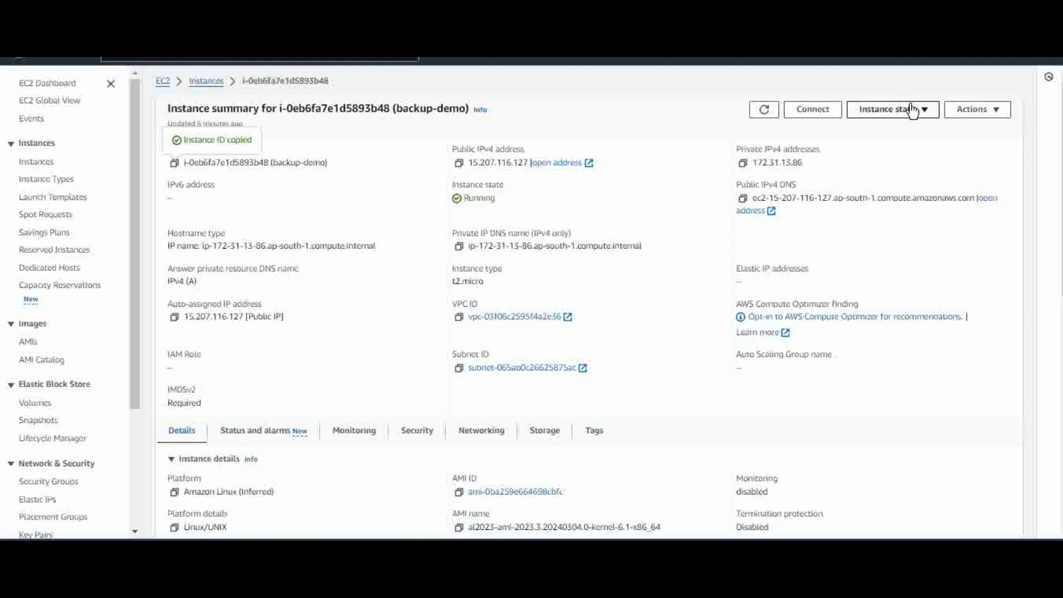
pyautogui.click(994, 113)
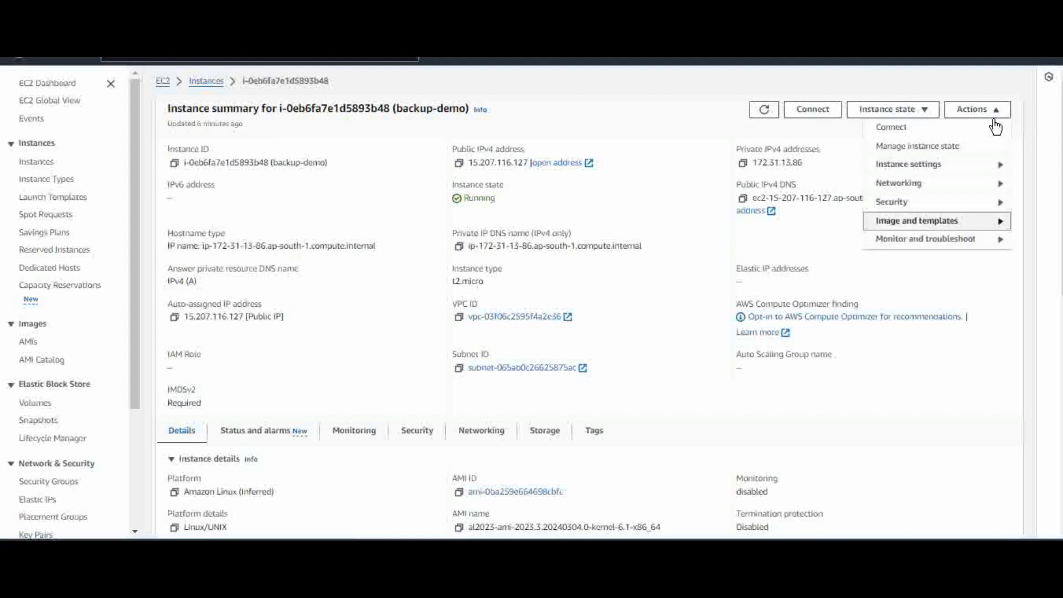
pyautogui.click(932, 227)
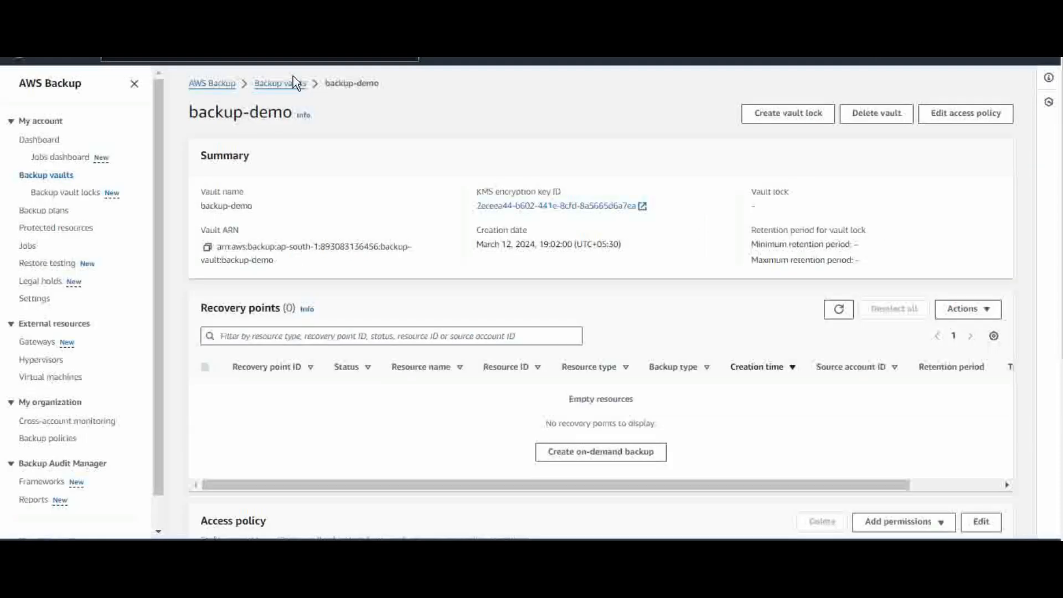
# Start an on-demand backup from the backup-demo vault, with resource type EC2 and the backup-demo instance.
pyautogui.click(581, 455)
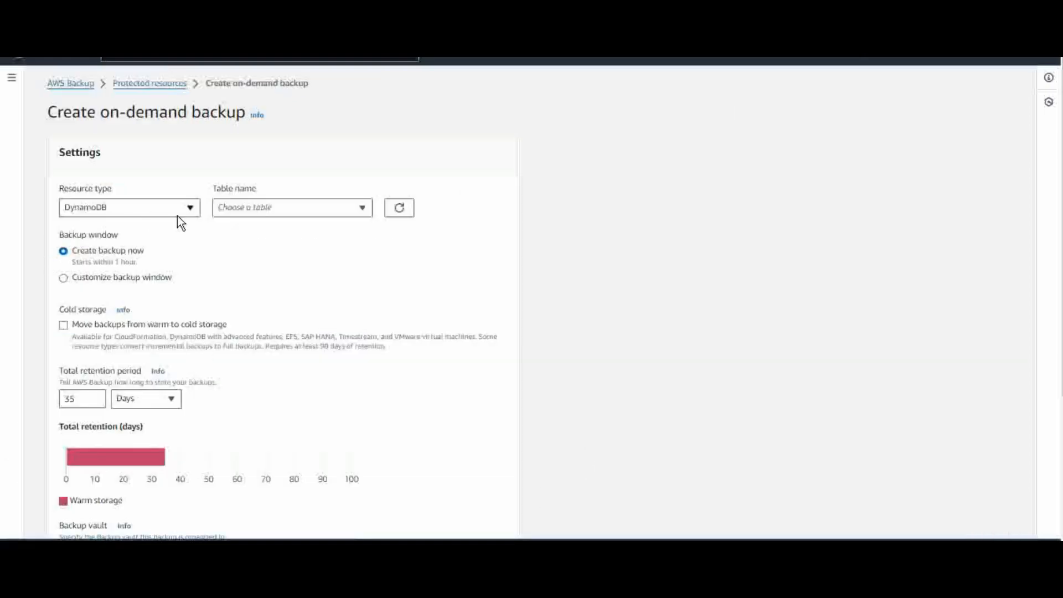
pyautogui.click(115, 207)
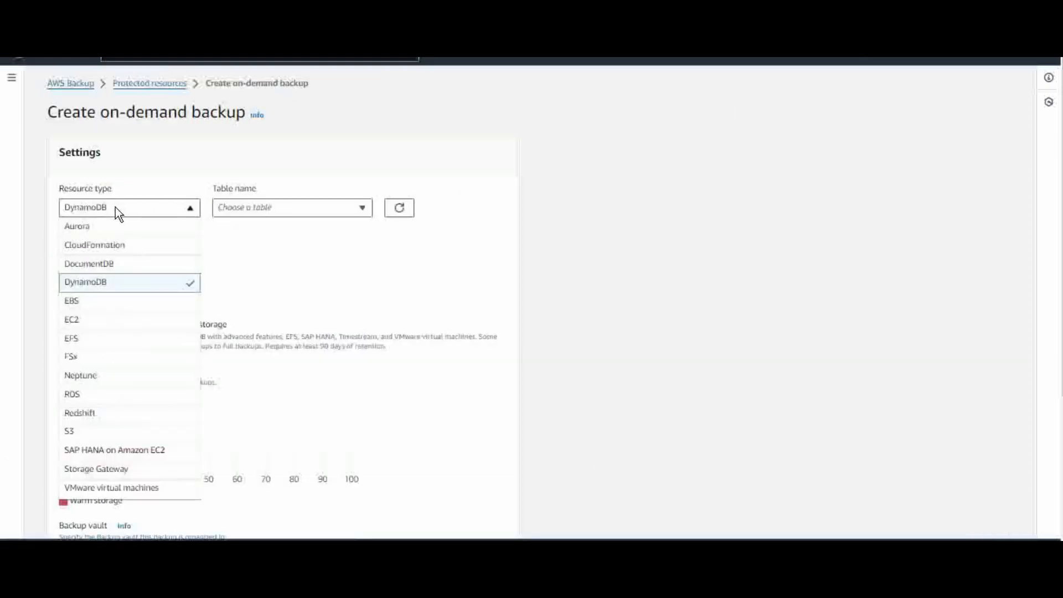
pyautogui.click(85, 321)
pyautogui.click(258, 208)
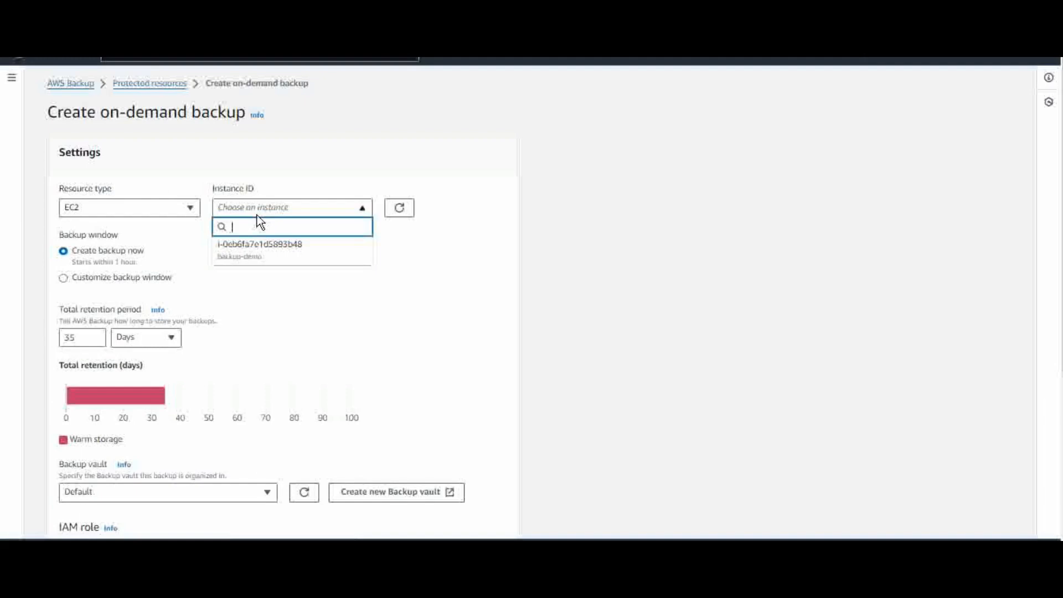
pyautogui.click(249, 257)
# Set the on-demand backup's total retention period to 1 day and choose the backup-demo vault.
pyautogui.scroll(-1, 278, 327)
pyautogui.moveTo(97, 257); pyautogui.dragTo(20, 258)
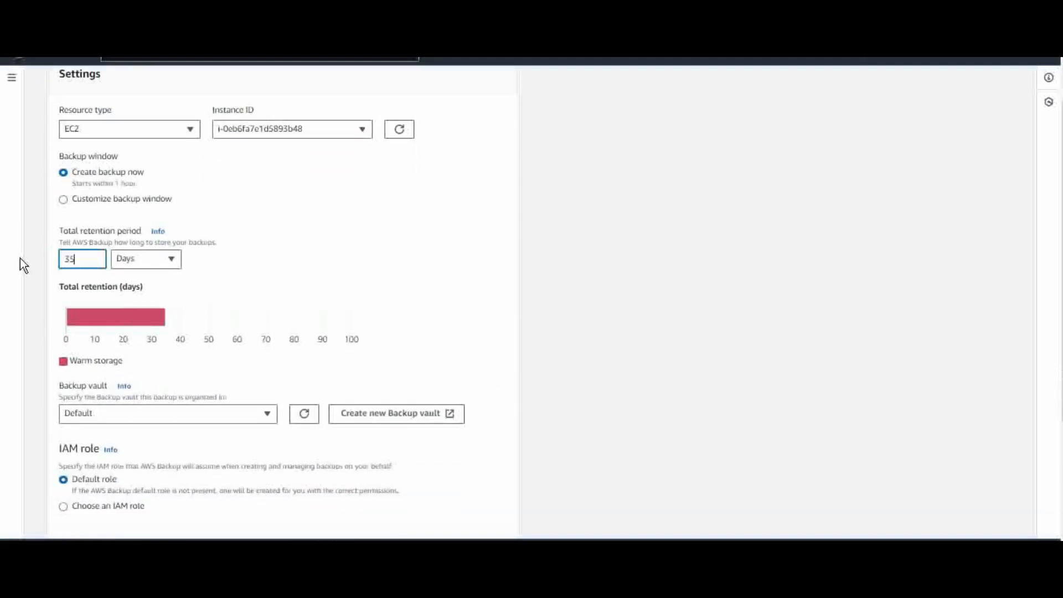
pyautogui.write('1')
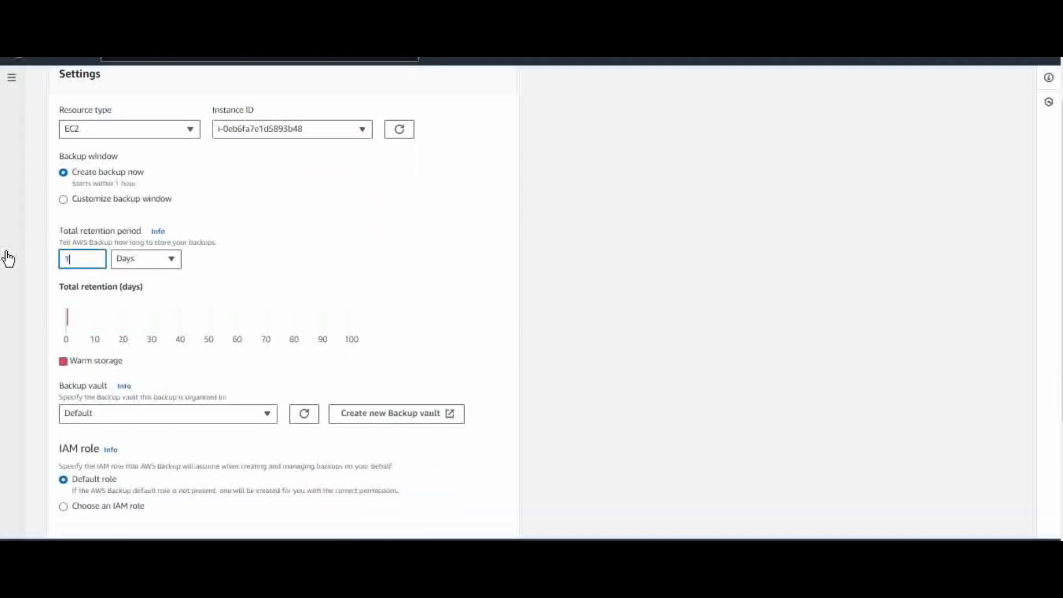
pyautogui.scroll(-2, 354, 330)
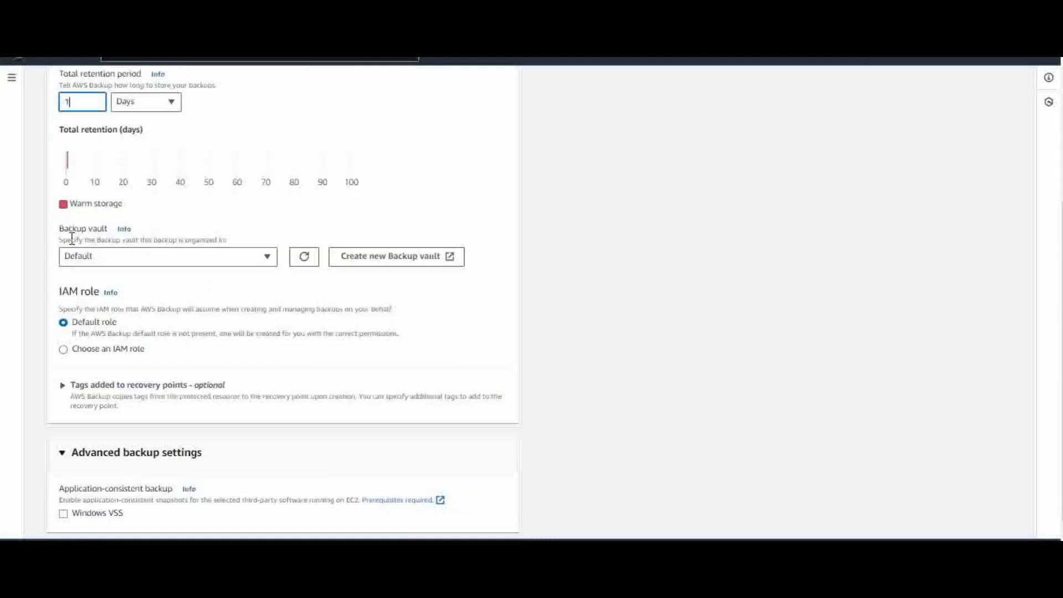
pyautogui.click(171, 255)
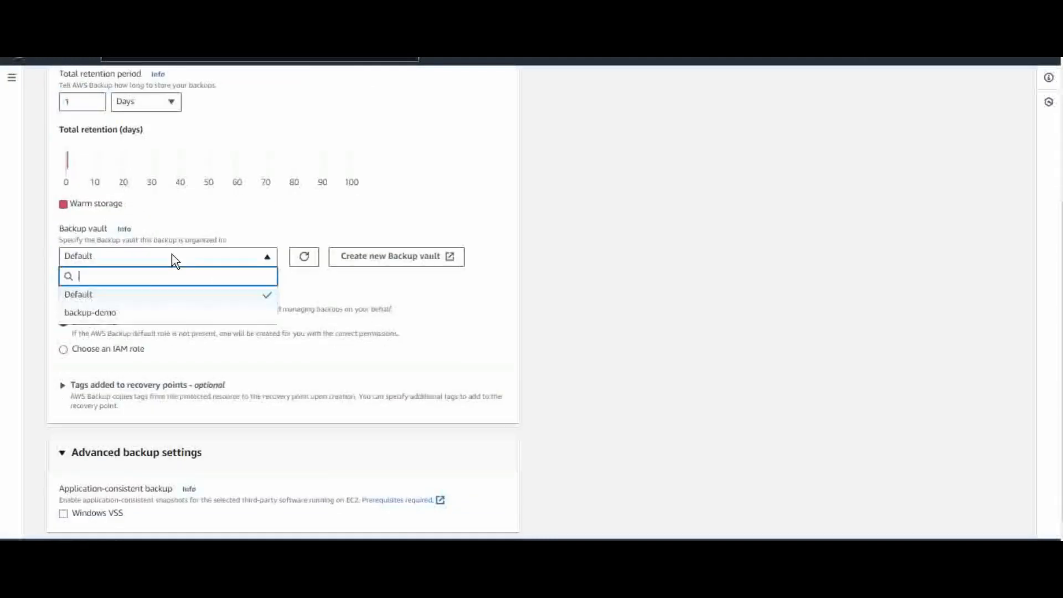
pyautogui.click(100, 314)
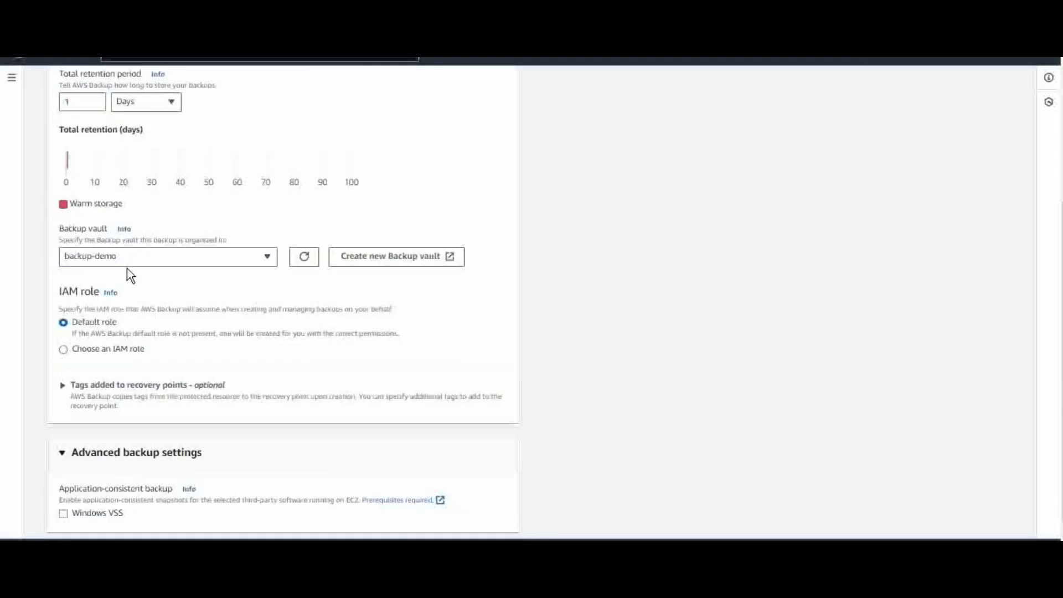
# Create the on-demand backup of the EC2 instance and refresh the backup jobs list to check the new job's status.
pyautogui.scroll(-1, 392, 310)
pyautogui.click(429, 519)
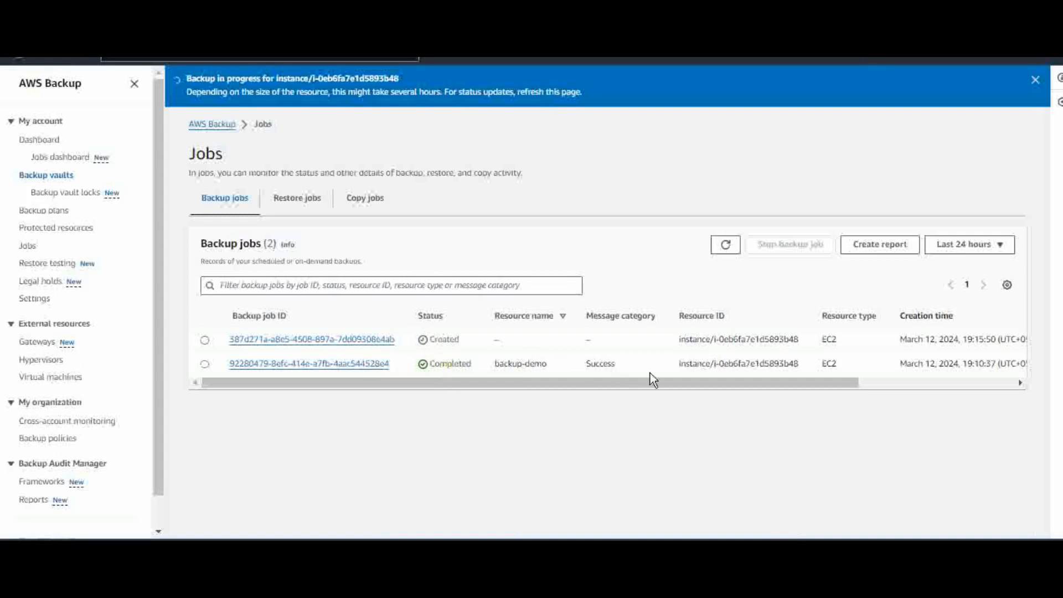
pyautogui.moveTo(639, 381); pyautogui.dragTo(568, 386)
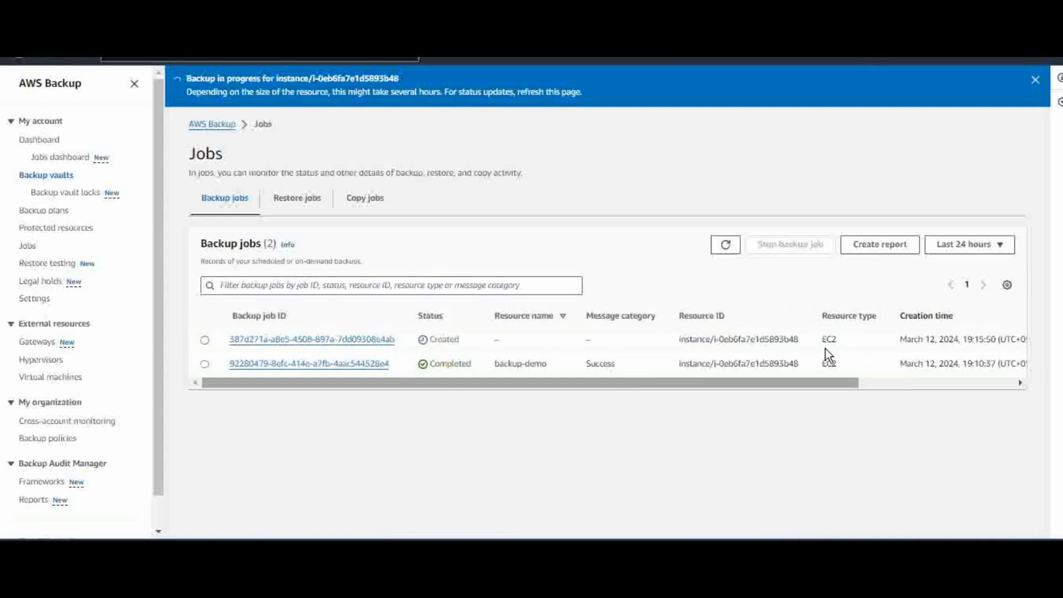
pyautogui.click(721, 248)
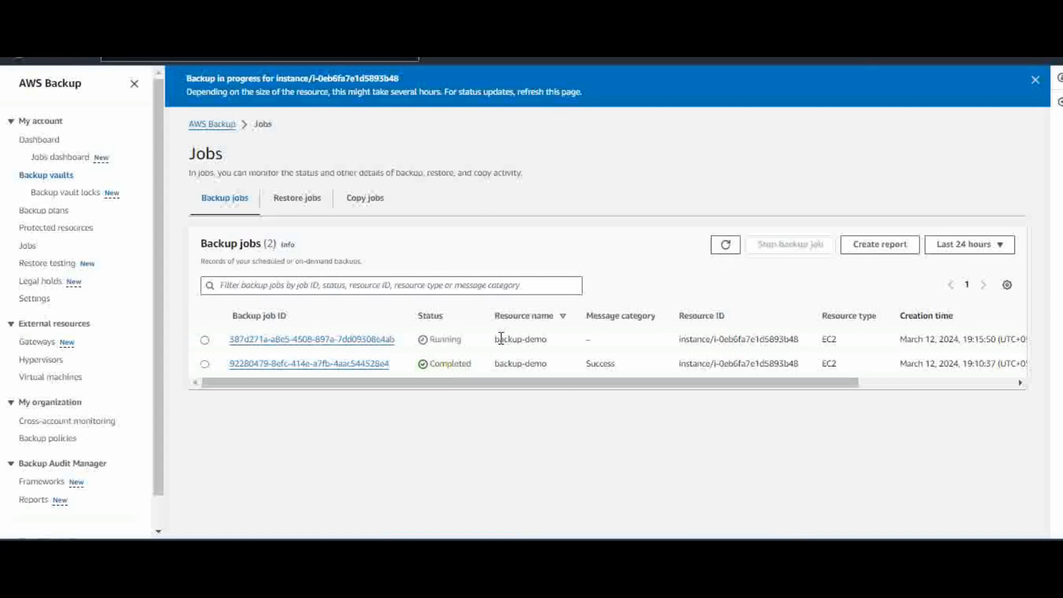
pyautogui.moveTo(429, 339); pyautogui.dragTo(549, 341)
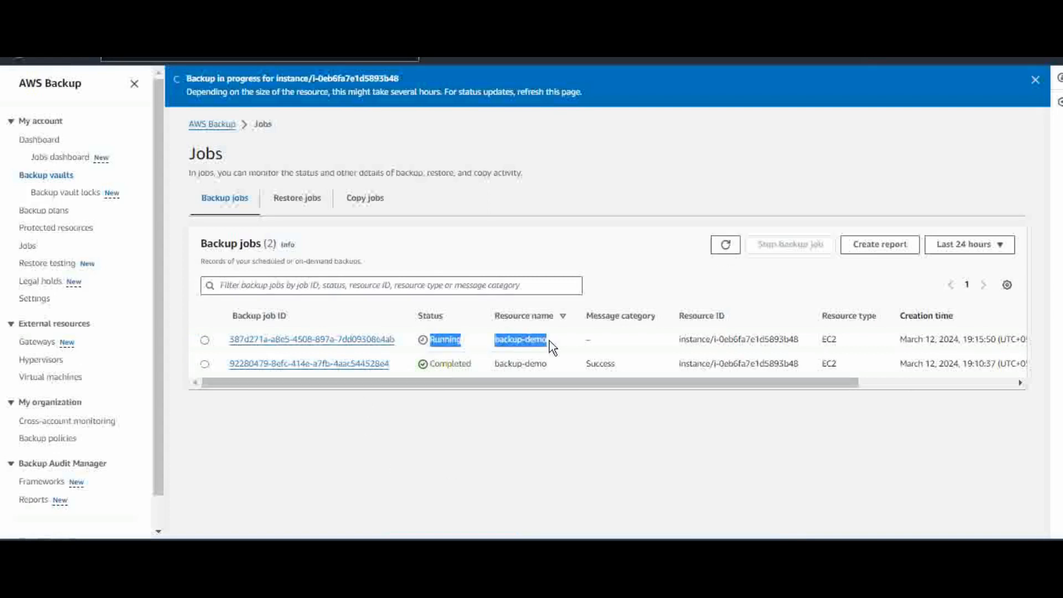
# Check the list of backup vaults, then return to the backup jobs and refresh them to recheck the on-demand job's status.
pyautogui.click(47, 176)
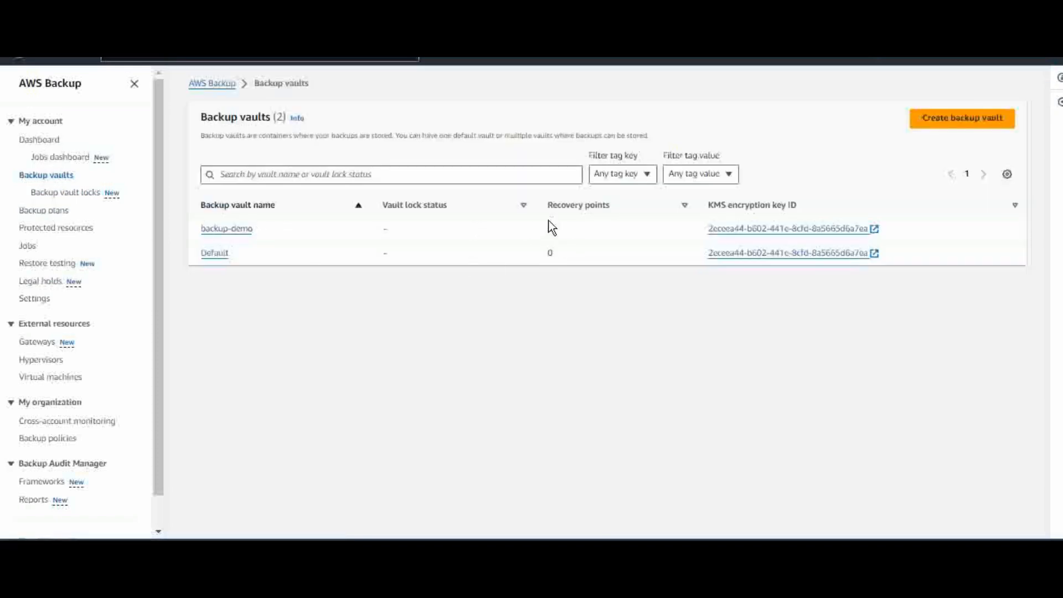
pyautogui.click(28, 246)
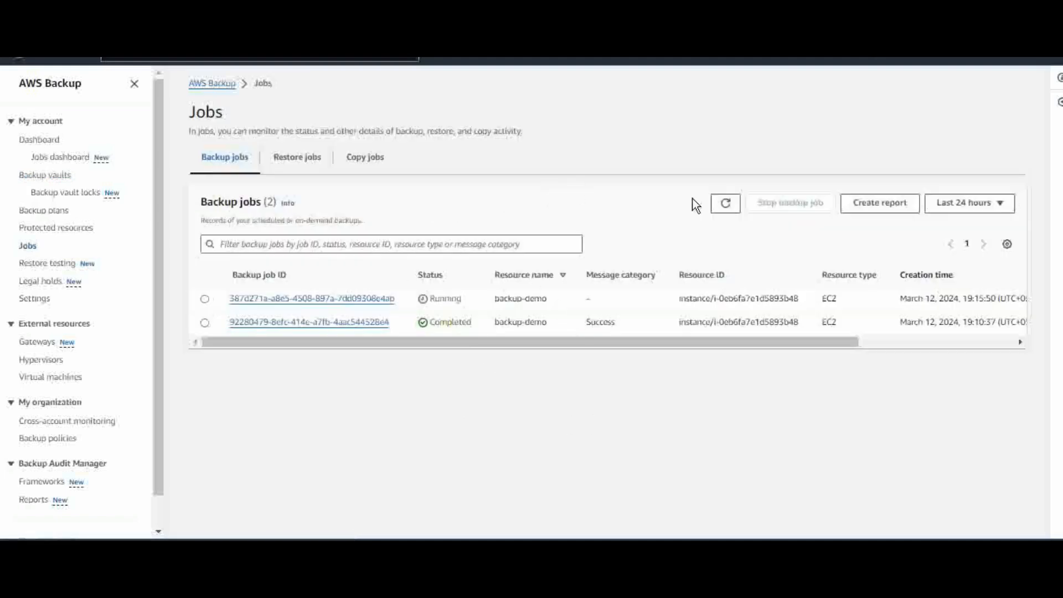
pyautogui.click(725, 203)
pyautogui.click(726, 203)
pyautogui.moveTo(437, 301); pyautogui.dragTo(619, 301)
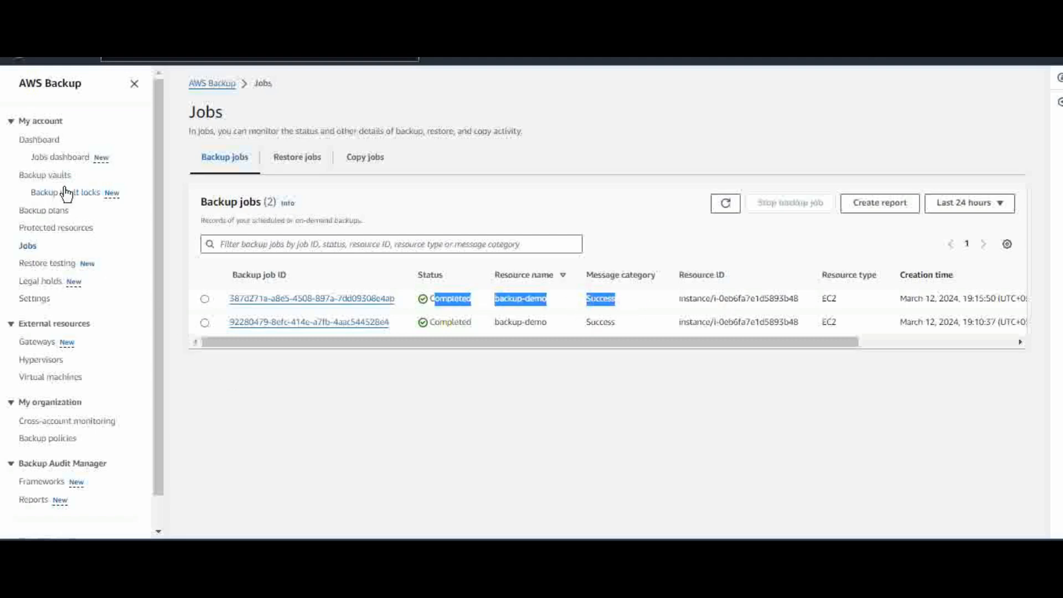
# Open the backup-demo vault and examine the resource name, resource ID and type of its recovery point.
pyautogui.click(45, 177)
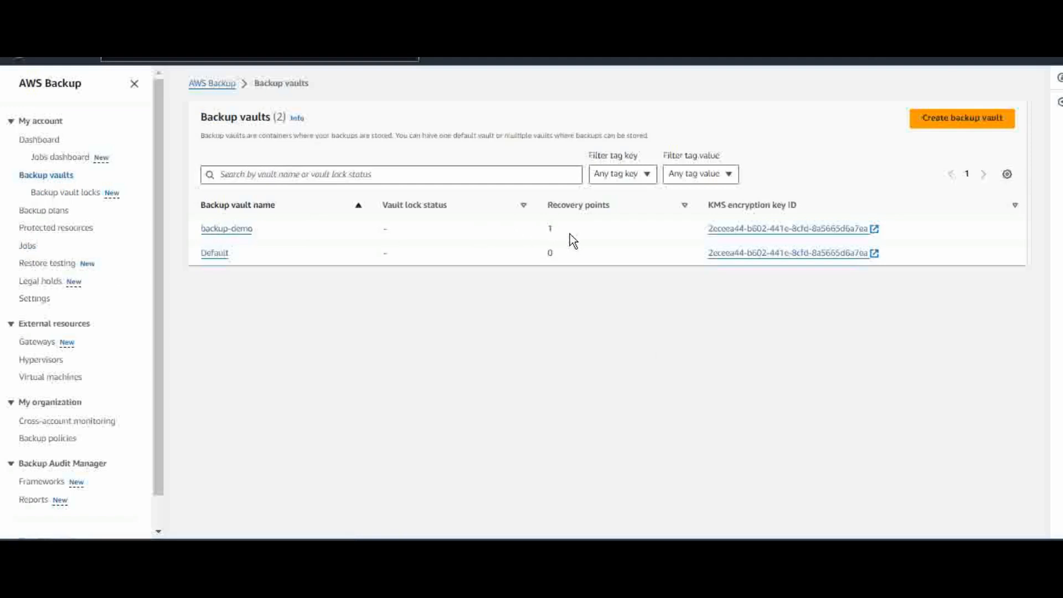
pyautogui.click(230, 230)
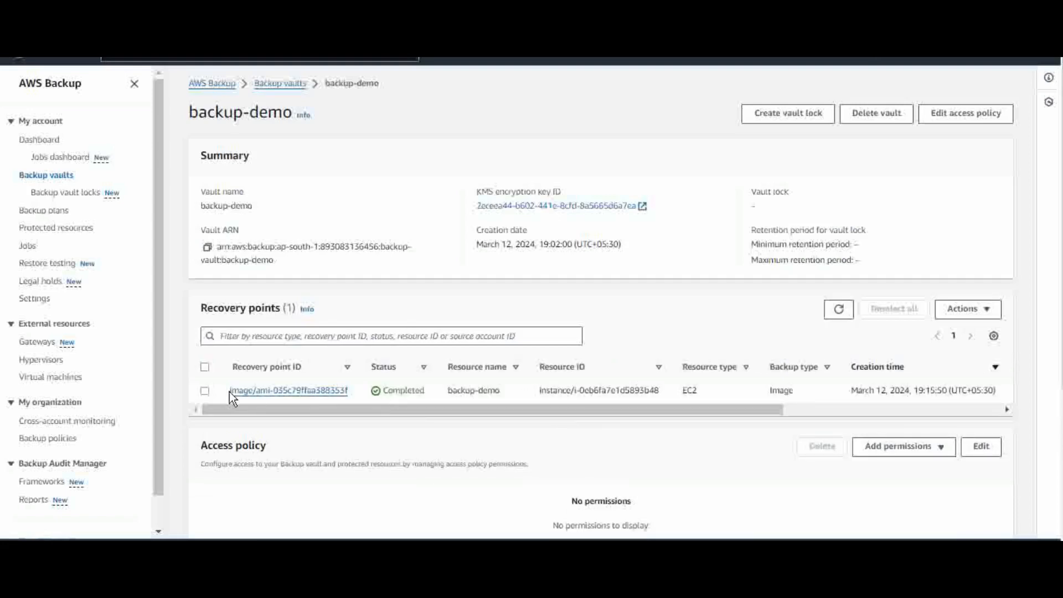
pyautogui.moveTo(447, 393); pyautogui.dragTo(703, 397)
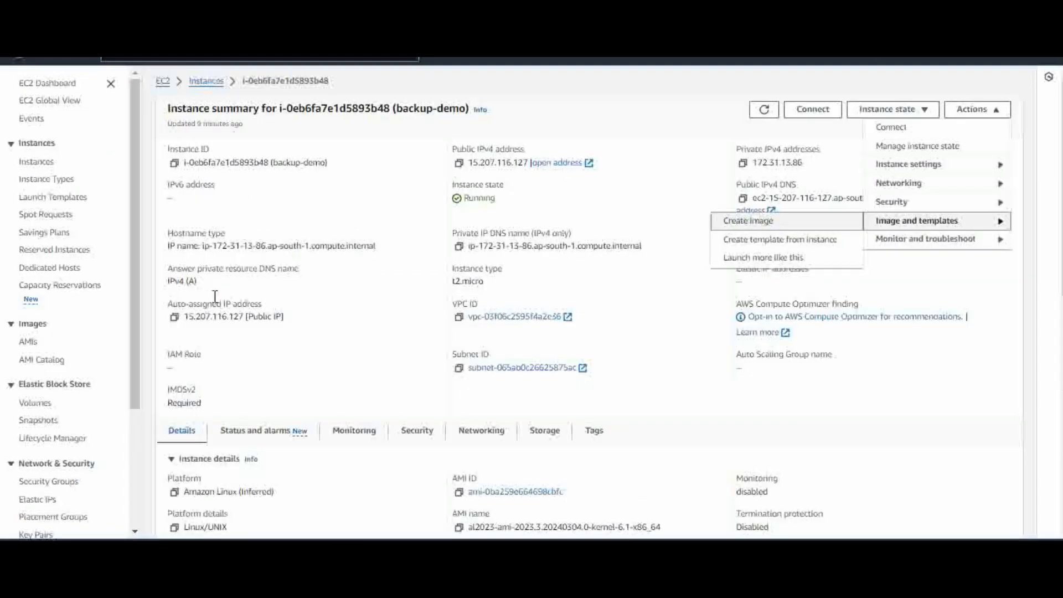
# View the backup-demo image among the EC2 AMIs and compare it with the recovery point in the backup-demo vault.
pyautogui.click(28, 342)
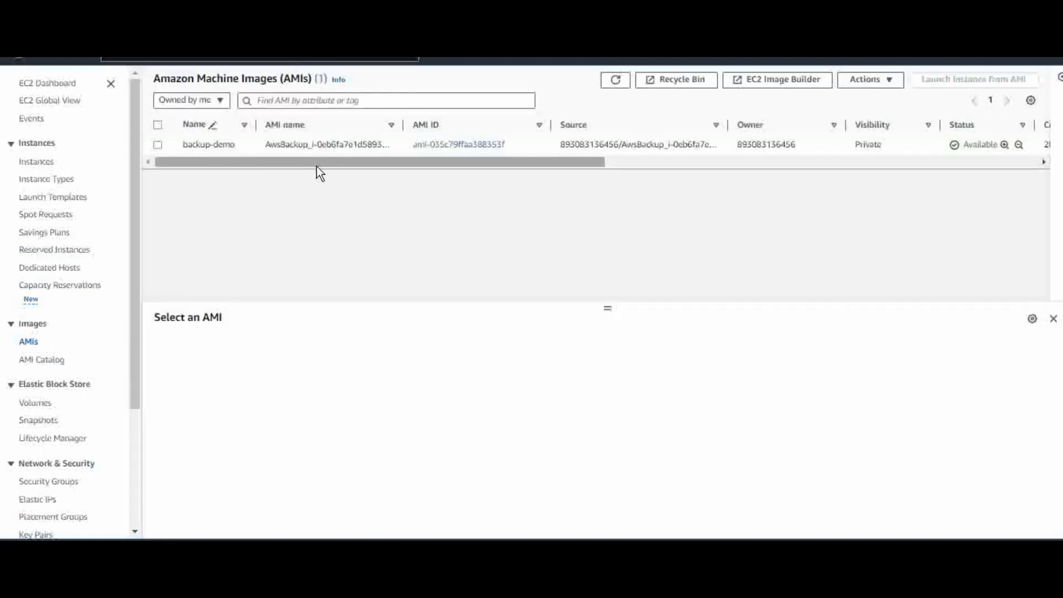
pyautogui.moveTo(317, 166); pyautogui.dragTo(259, 142)
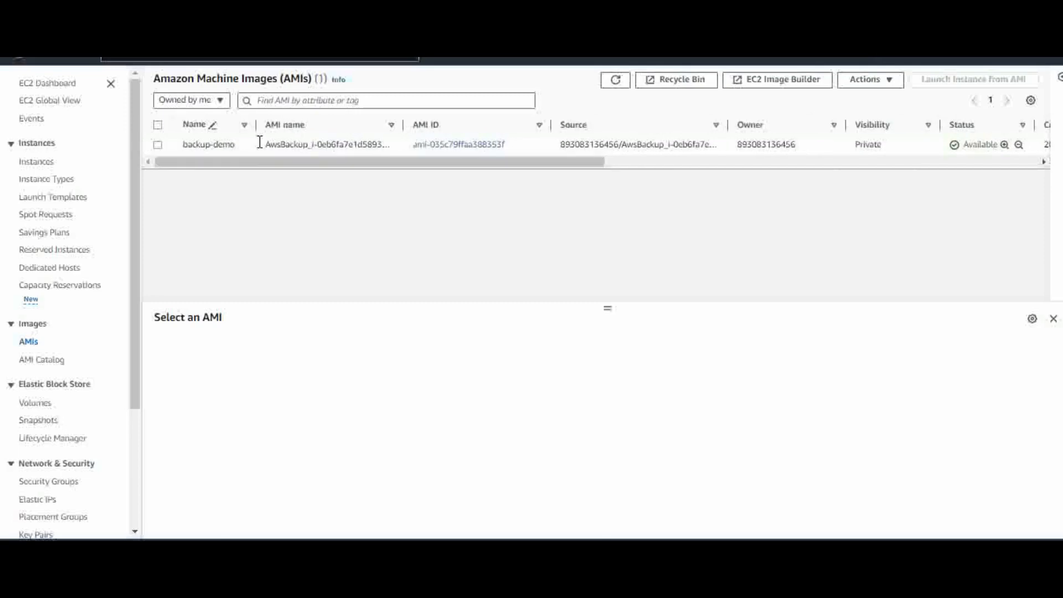
pyautogui.click(559, 147)
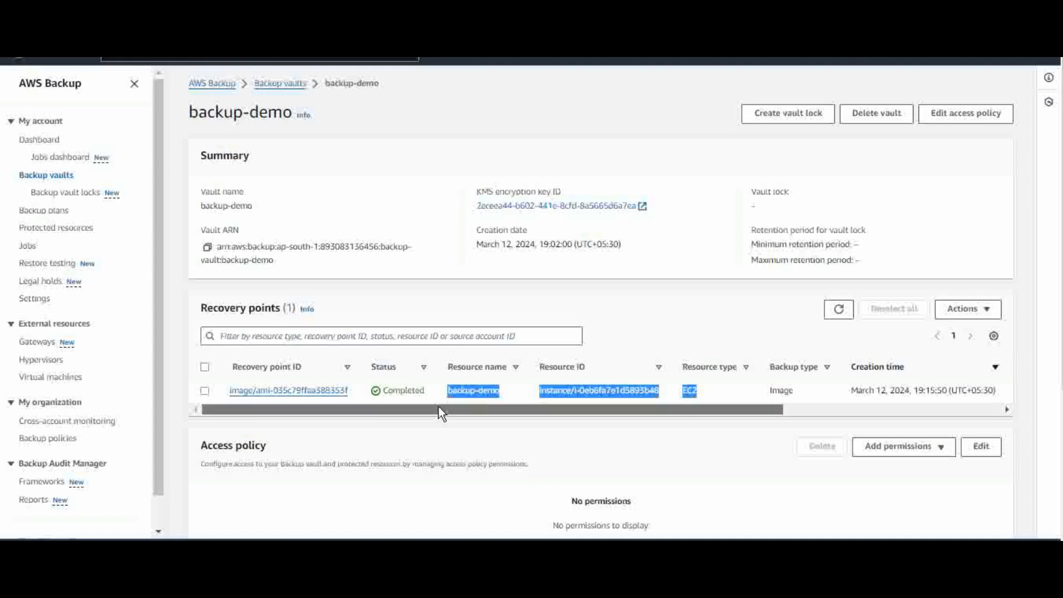
pyautogui.moveTo(440, 413)
pyautogui.mouseDown()
pyautogui.moveTo(551, 410)
pyautogui.moveTo(432, 411)
pyautogui.mouseUp()
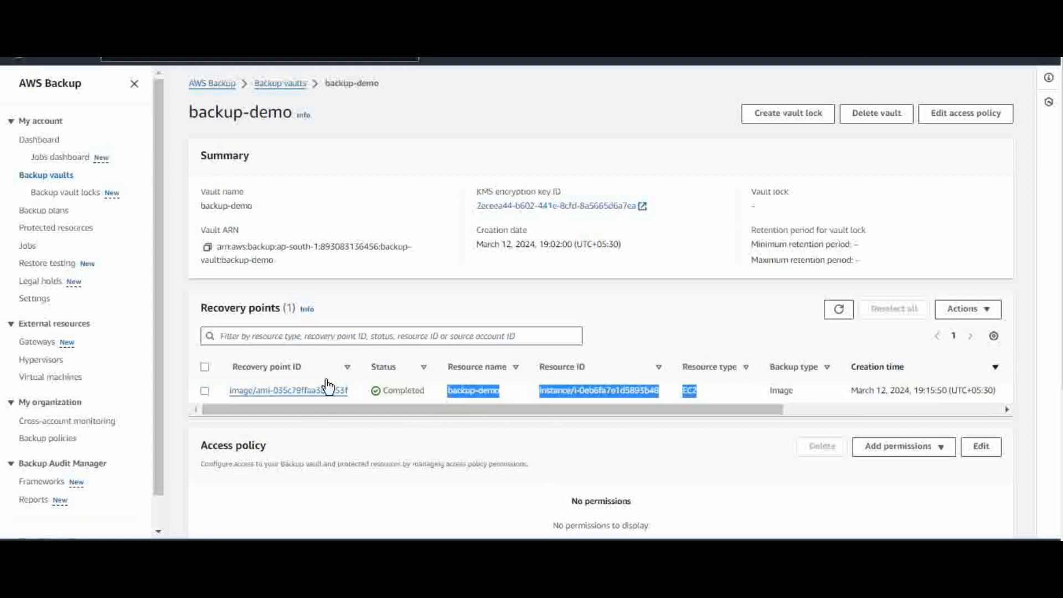
pyautogui.click(576, 311)
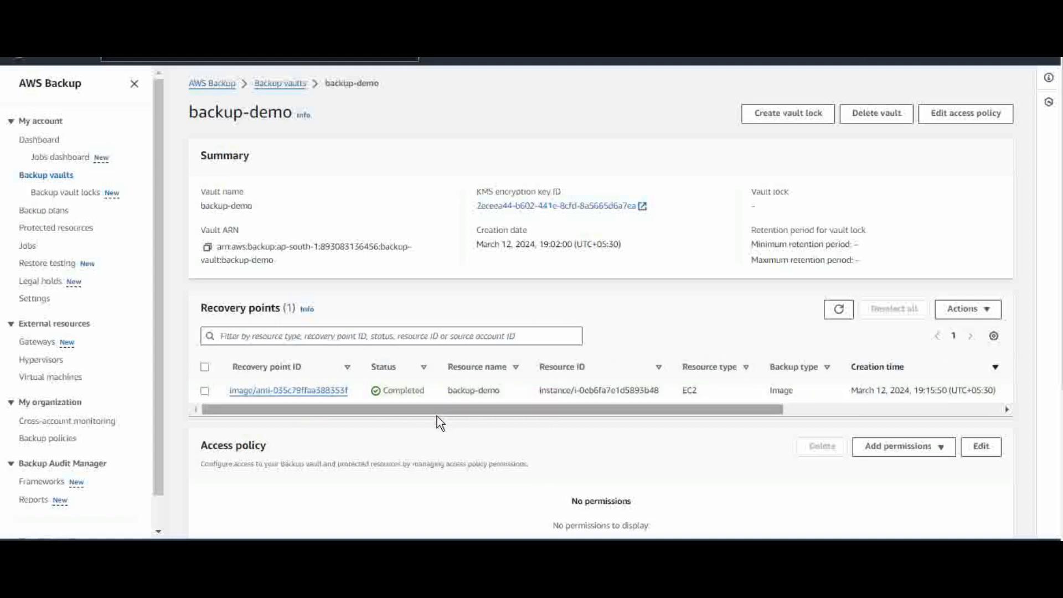